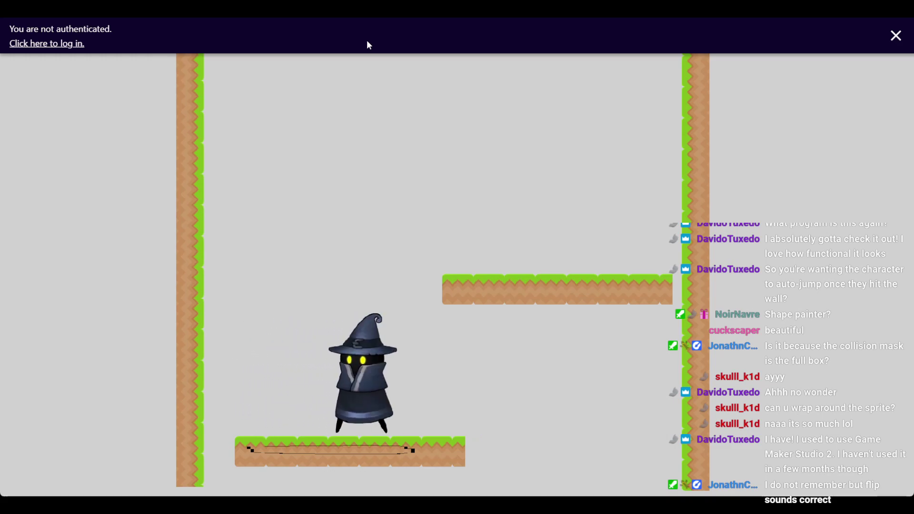
# - Test the wizard's jumps between the lower and upper platforms, steering left and right in midair
pyautogui.press('Right')
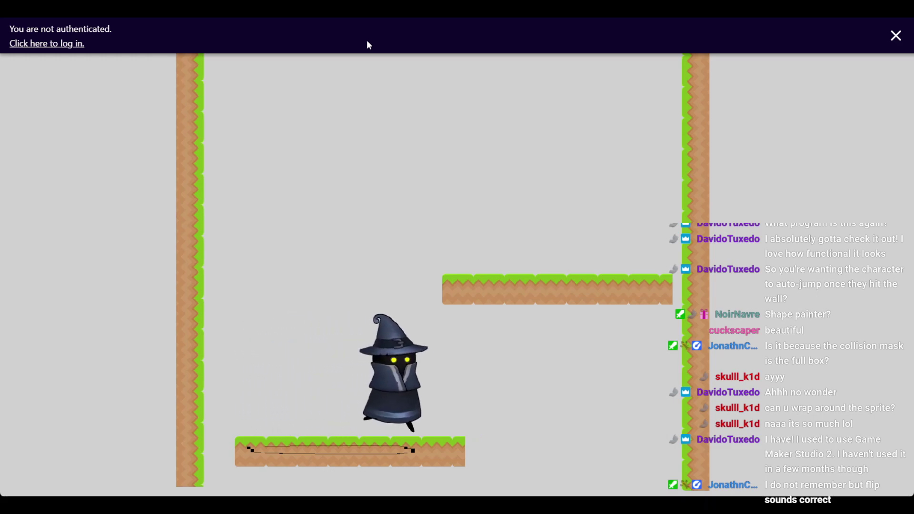
pyautogui.press('Left')
pyautogui.press('Up')
pyautogui.press('Right')
pyautogui.press('Left')
pyautogui.press('Up')
pyautogui.press('Right')
pyautogui.press('Up')
pyautogui.press('Right')
pyautogui.press('Left')
pyautogui.press('Up')
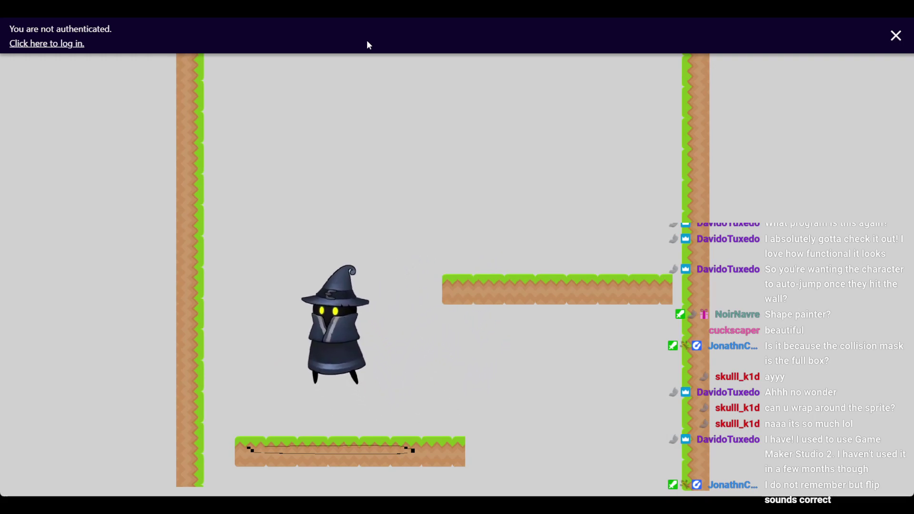
pyautogui.press('Up')
pyautogui.press('Right')
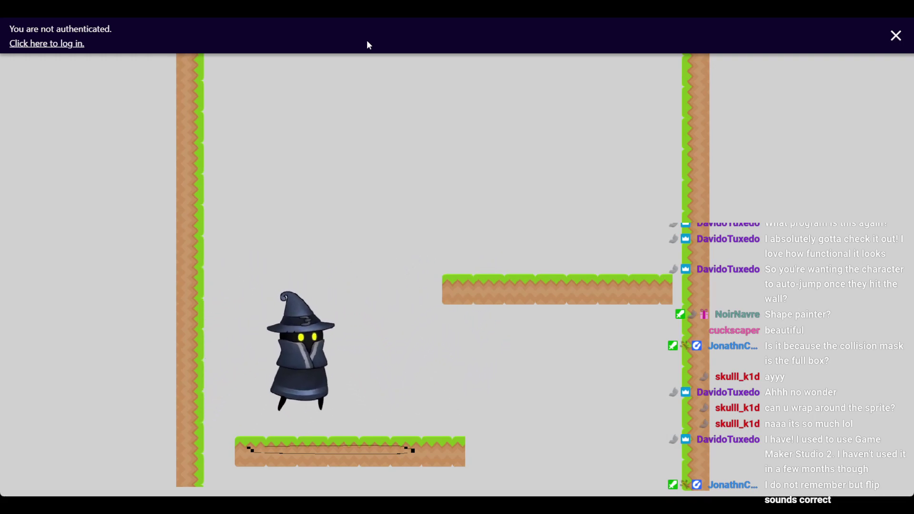
pyautogui.press('Up')
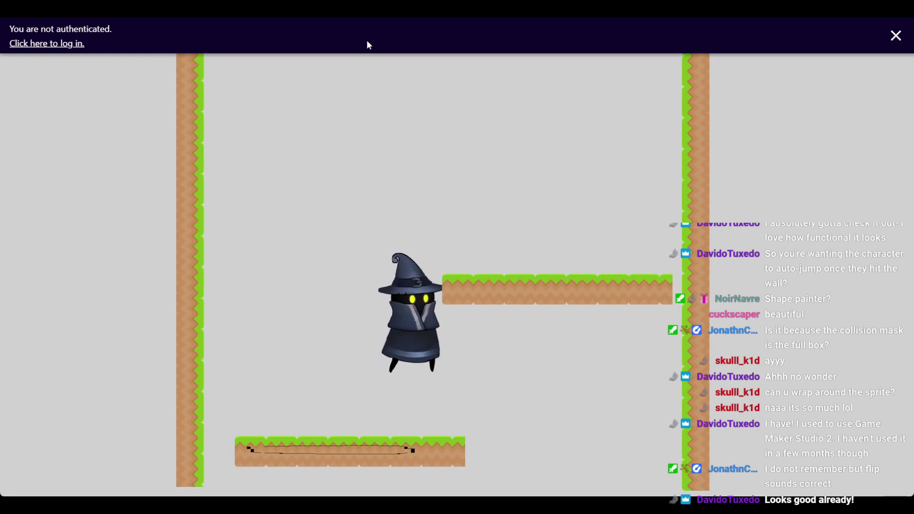
pyautogui.press('Left')
# - Walk the wizard back and forth so it flips direction, then close the preview
pyautogui.press('Right')
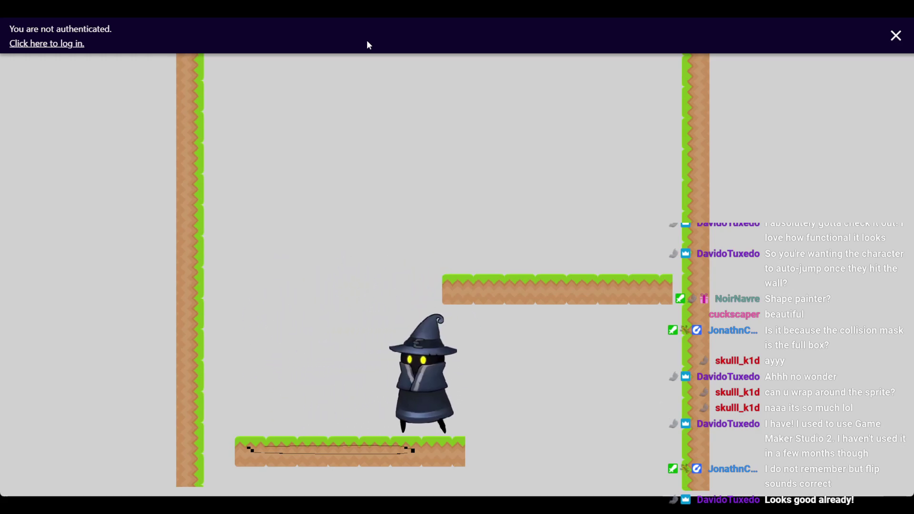
pyautogui.press('Left')
pyautogui.press('Right')
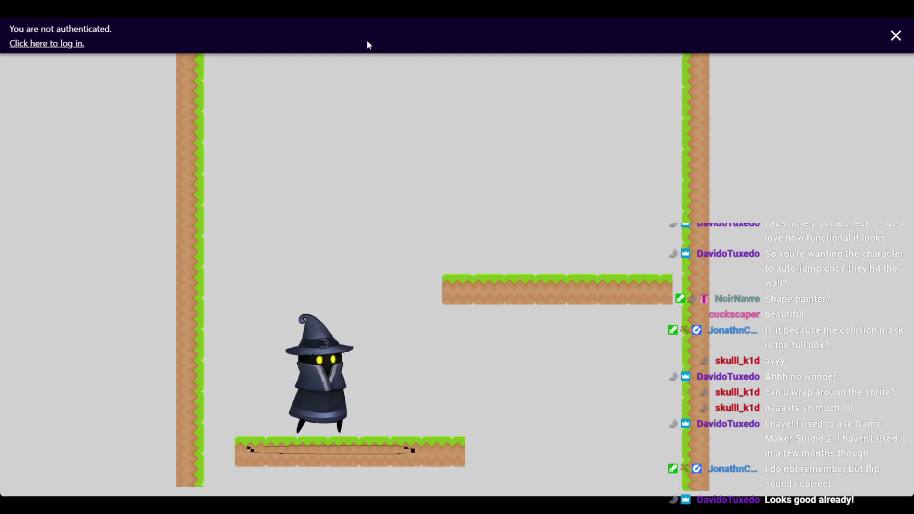
pyautogui.press('Right')
pyautogui.press('Left')
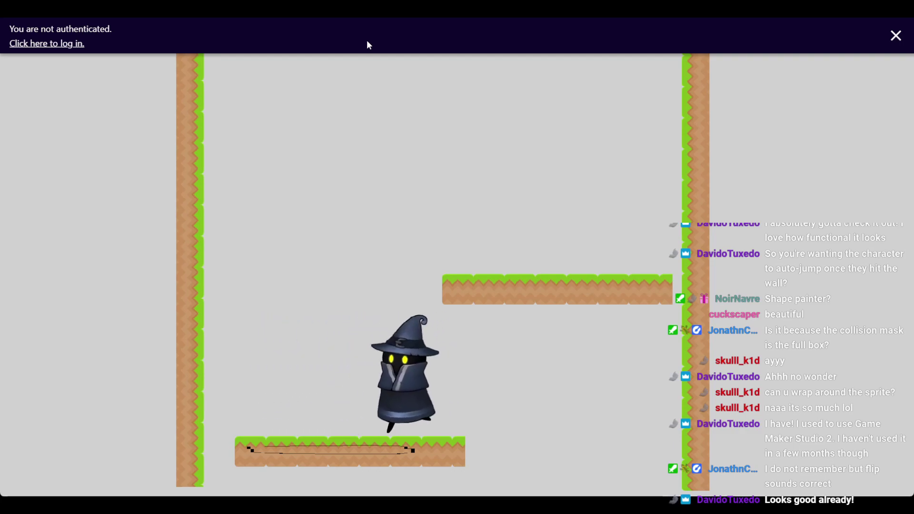
pyautogui.press('Right')
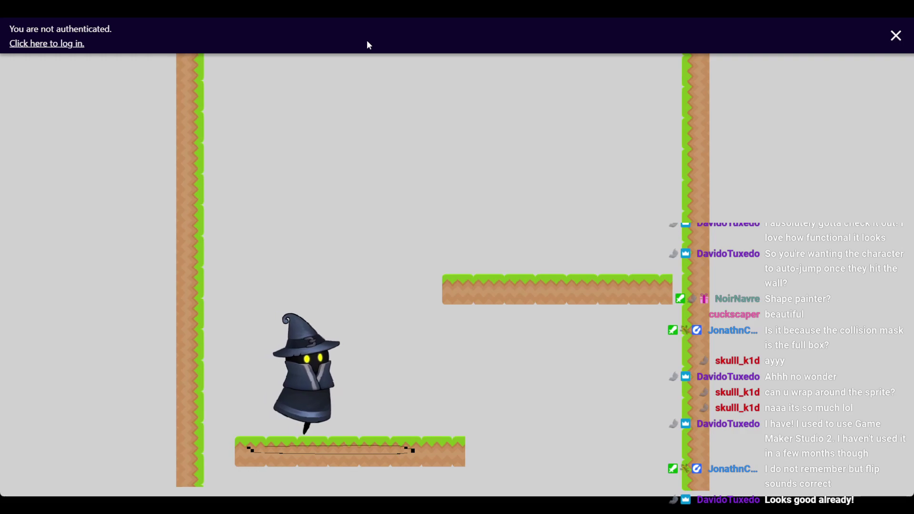
pyautogui.press('Left')
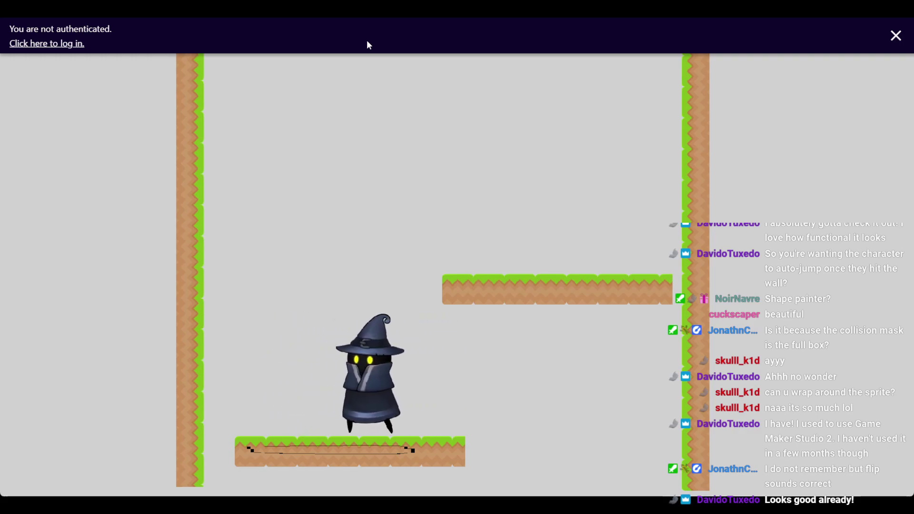
pyautogui.press('Right')
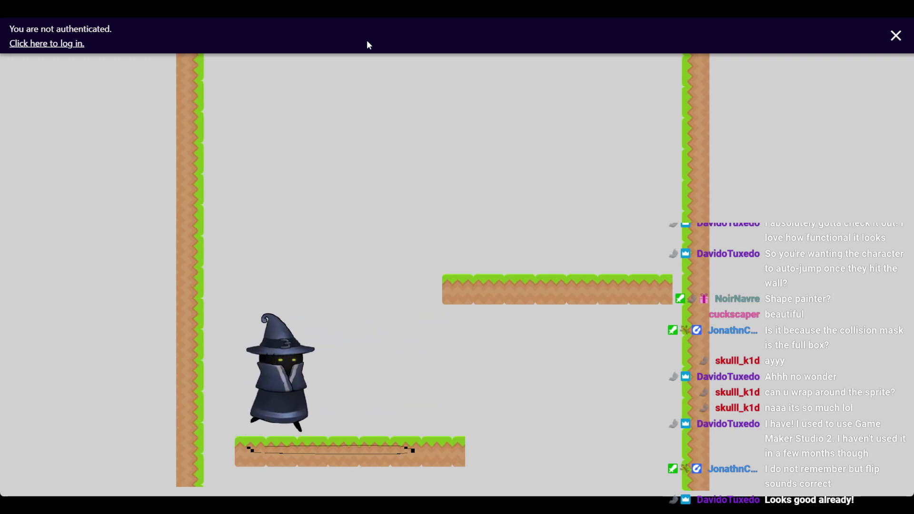
pyautogui.press('Left')
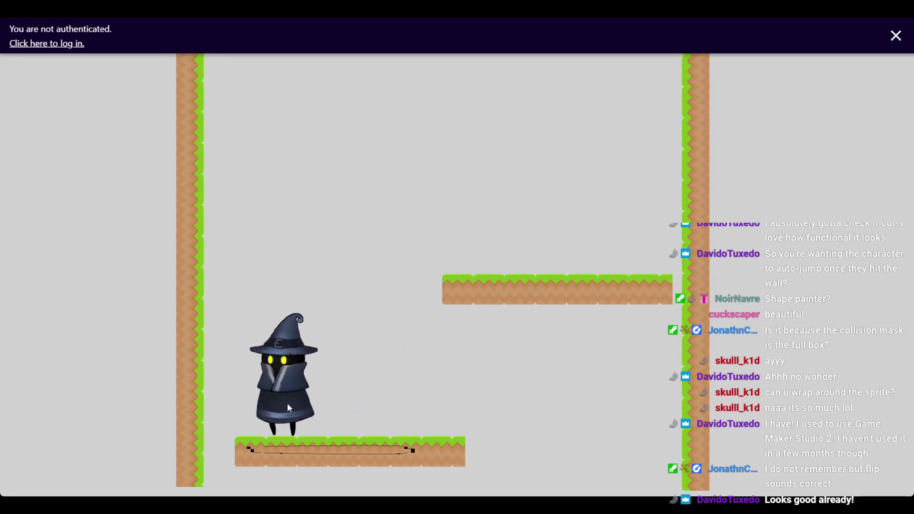
pyautogui.press('Escape')
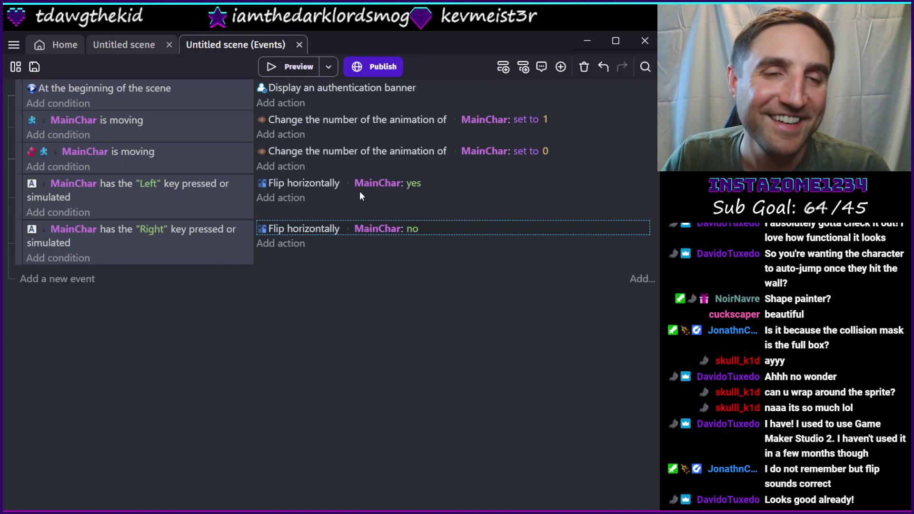
# - Paste a NewSprite instance into the scene and place it on the middle platform
pyautogui.click(132, 45)
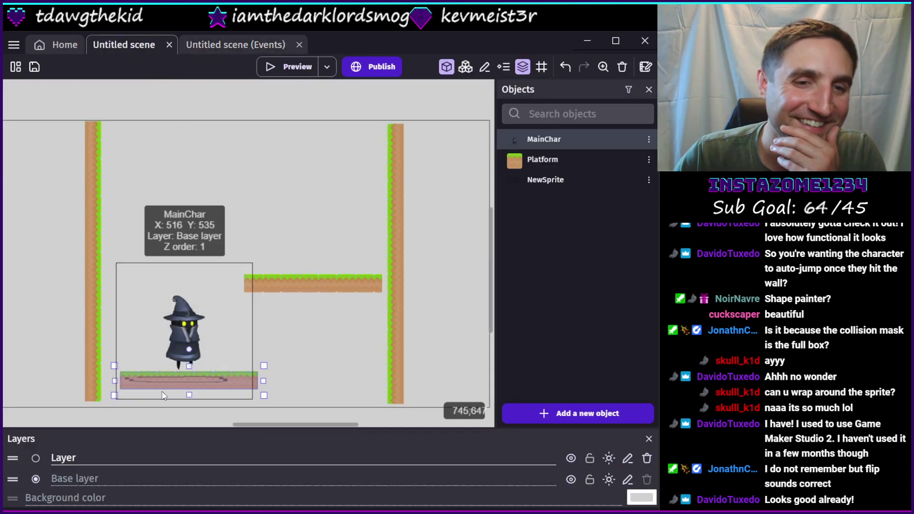
pyautogui.click(218, 377)
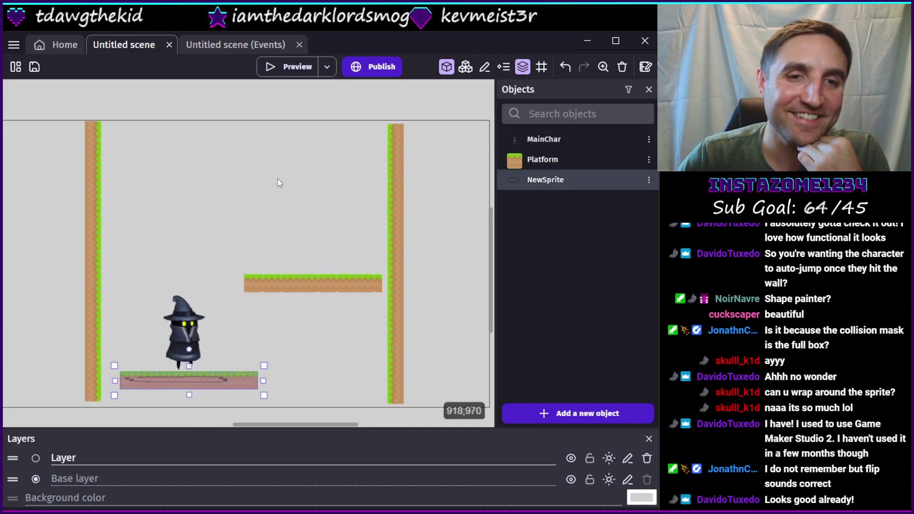
pyautogui.click(283, 202)
pyautogui.click(267, 285)
pyautogui.click(205, 256)
pyautogui.hotkey('ctrl', 'v')
pyautogui.moveTo(201, 252); pyautogui.dragTo(310, 284)
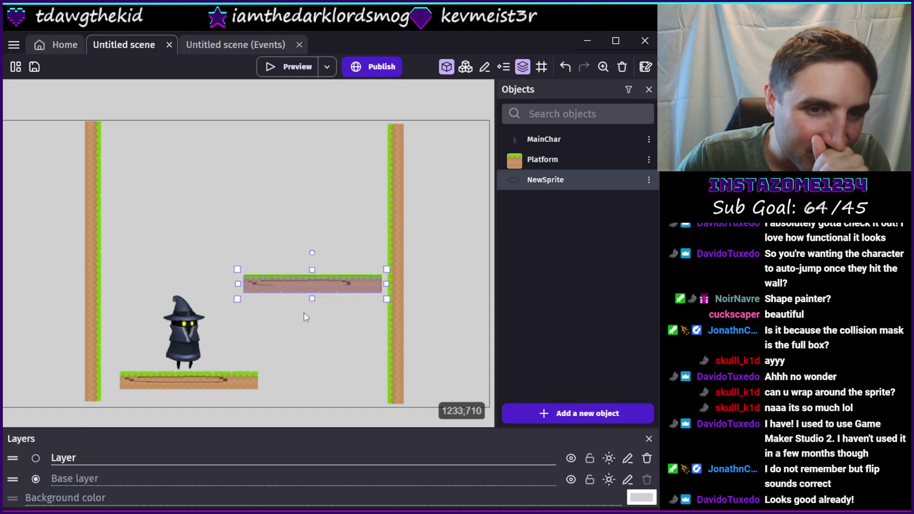
# - Raise MainChar's platformer jump speed to 800 and apply it
pyautogui.click(544, 138)
pyautogui.doubleClick(544, 138)
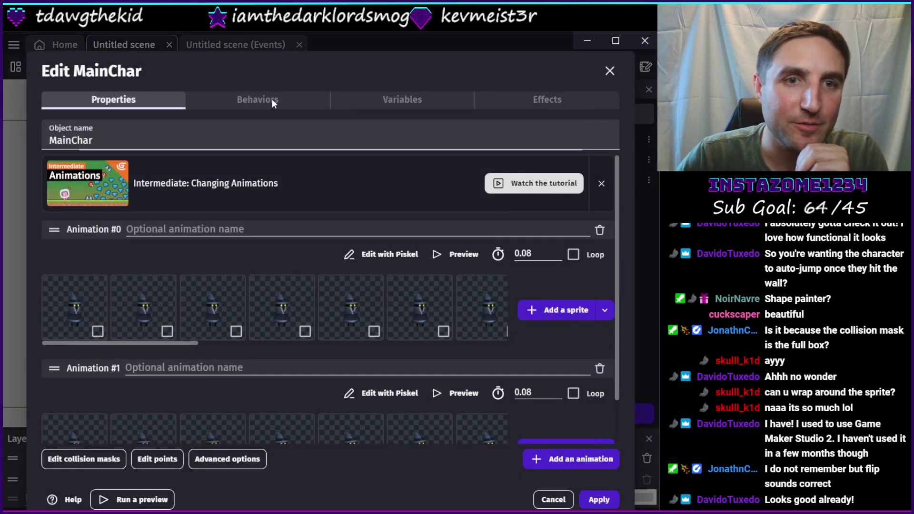
pyautogui.click(272, 99)
pyautogui.scroll(-2, 267, 201)
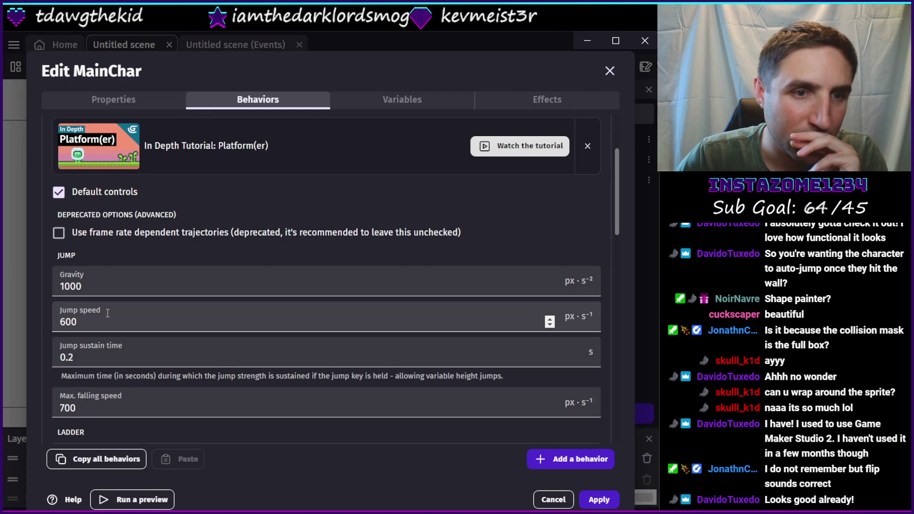
pyautogui.write('800')
pyautogui.scroll(-2, 102, 331)
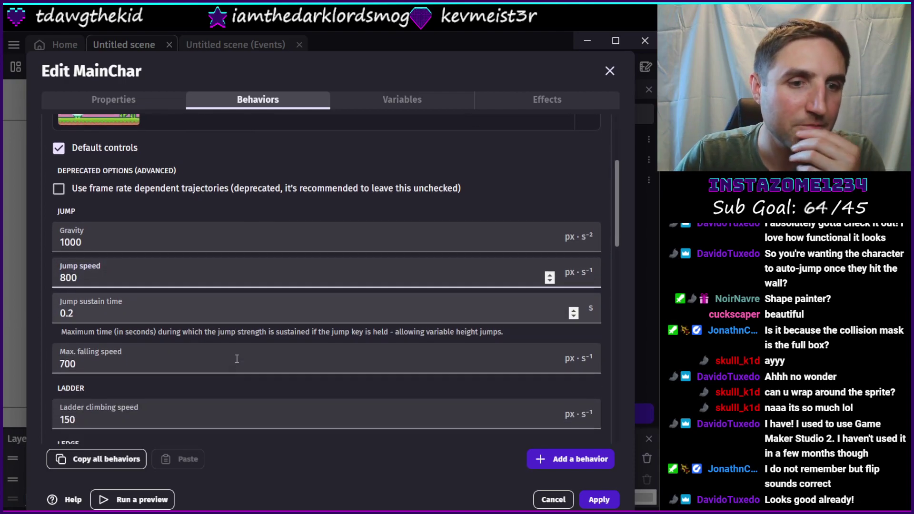
pyautogui.click(601, 499)
# - Move the right wall further right, lower the middle platform onto NewSprite, and preview
pyautogui.click(307, 67)
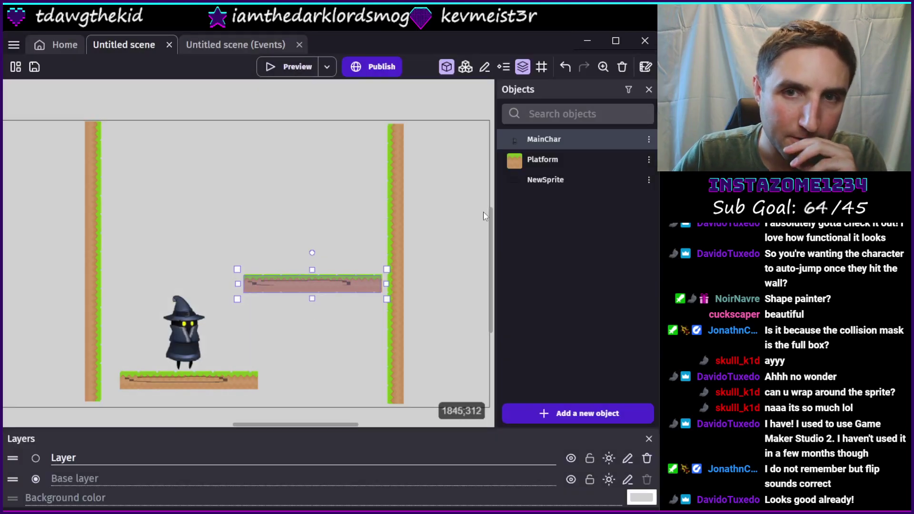
pyautogui.moveTo(402, 259); pyautogui.dragTo(445, 253)
pyautogui.moveTo(331, 281); pyautogui.dragTo(349, 319)
pyautogui.moveTo(292, 291); pyautogui.dragTo(326, 327)
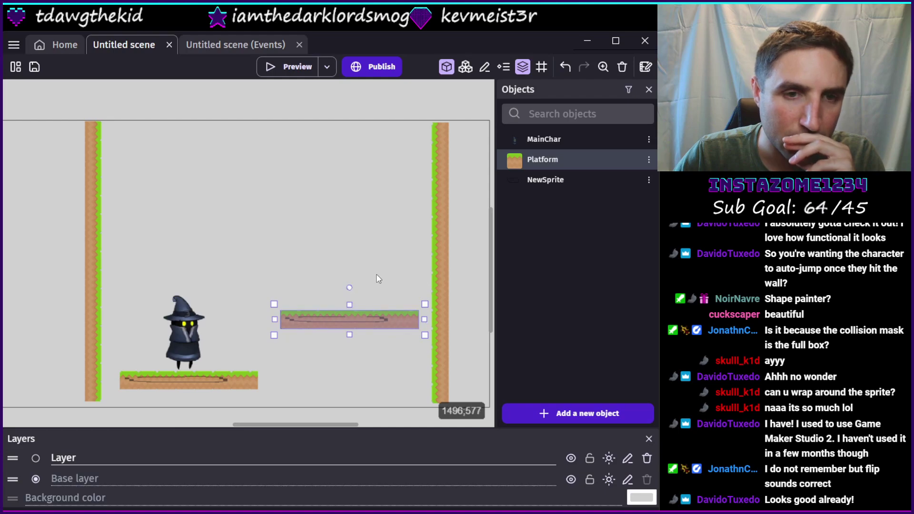
pyautogui.click(304, 70)
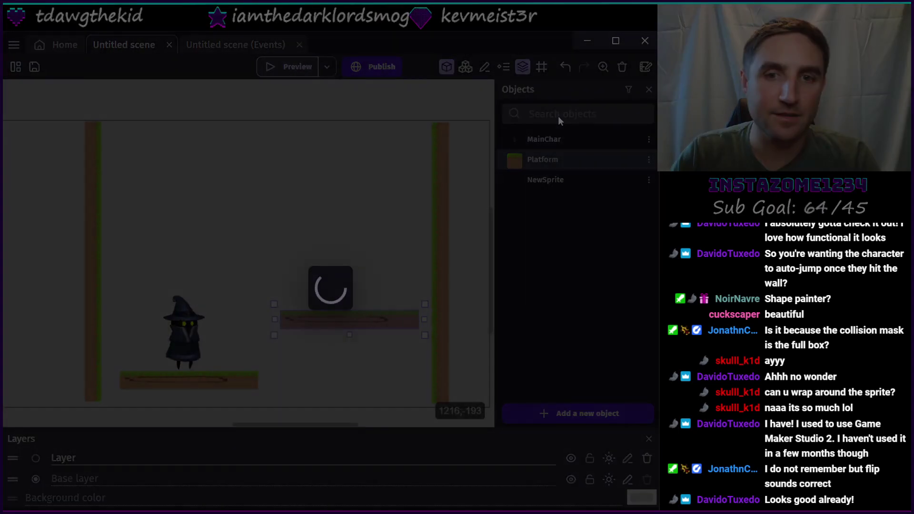
# - Jump the wizard onto the upper platform, walk along it both ways, then close the preview
pyautogui.press('Right')
pyautogui.press('space')
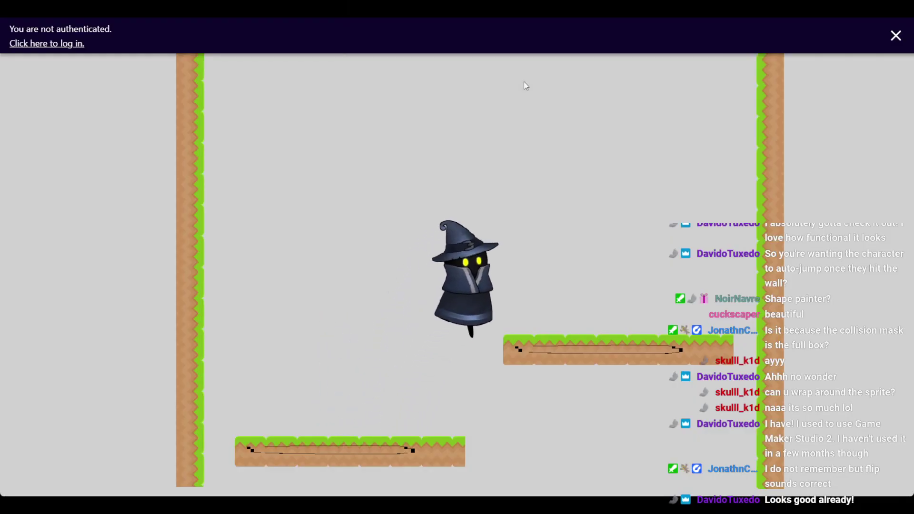
pyautogui.press('space')
pyautogui.press('Left')
pyautogui.press('Right')
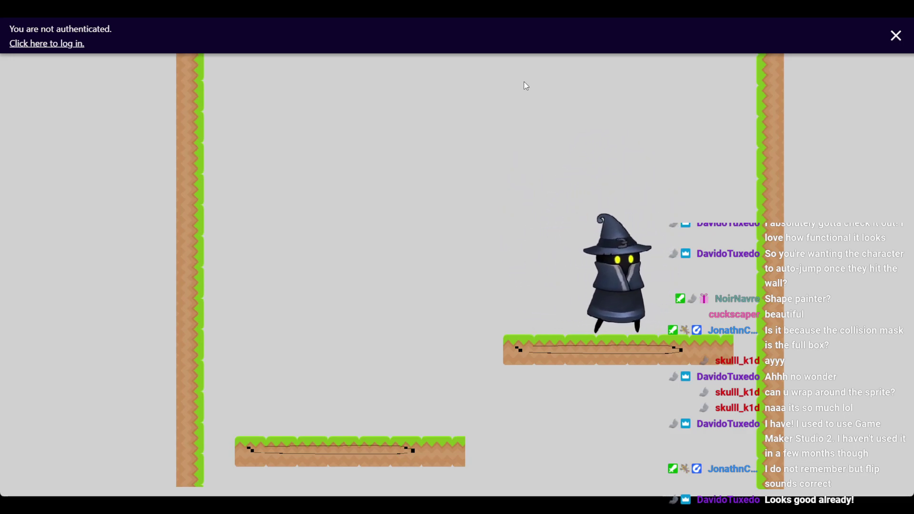
pyautogui.press('Left')
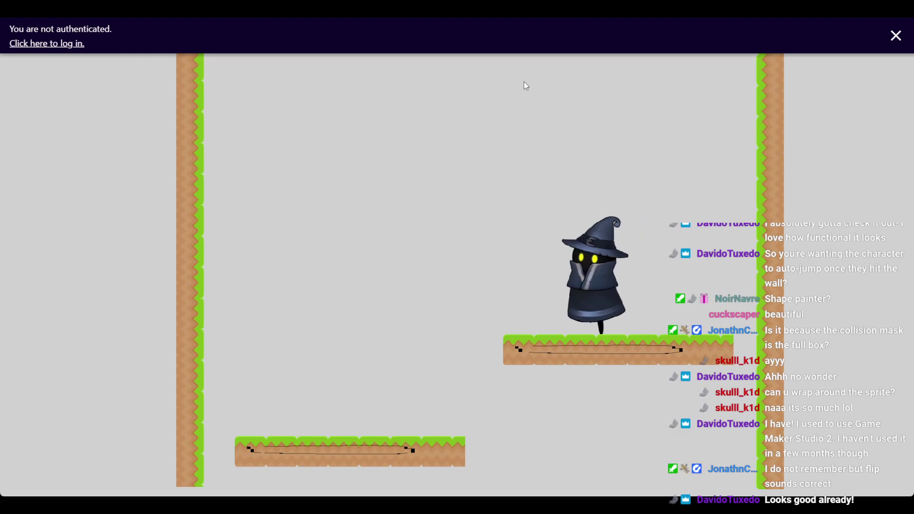
pyautogui.press('Right')
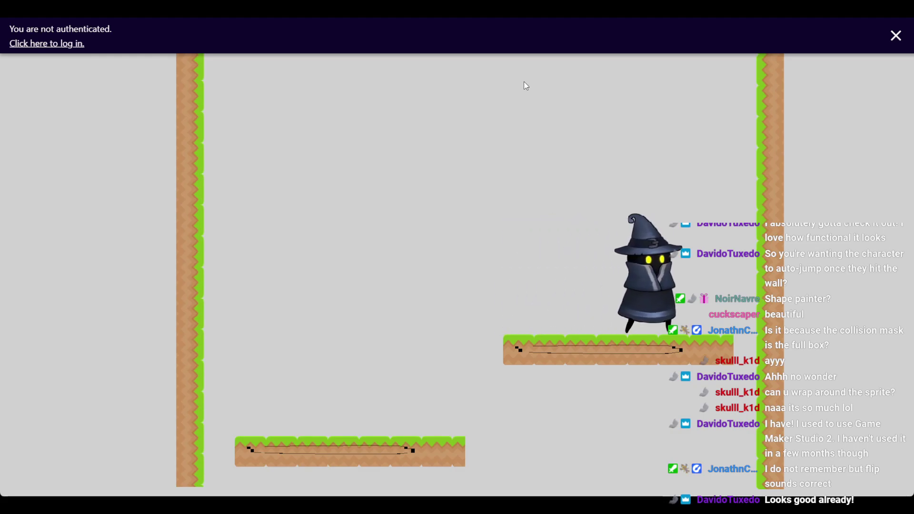
pyautogui.hotkey('alt', 'F4')
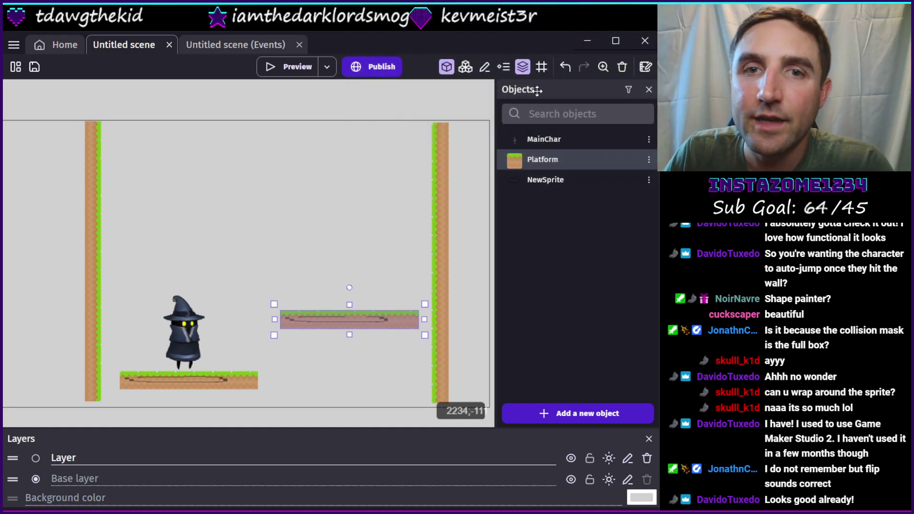
# - Tick Loop on MainChar's Animation #0 and Animation #1, apply, and start a preview
pyautogui.doubleClick(529, 138)
pyautogui.scroll(-1, 282, 371)
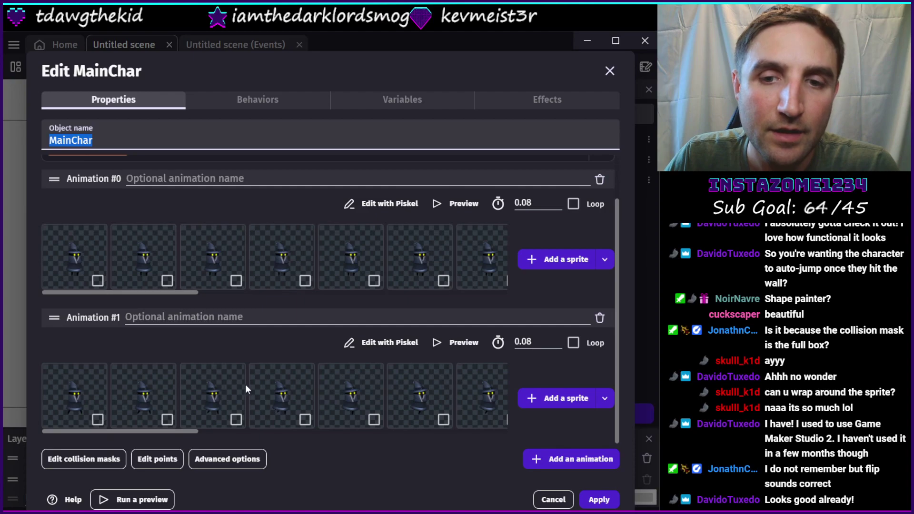
pyautogui.click(576, 344)
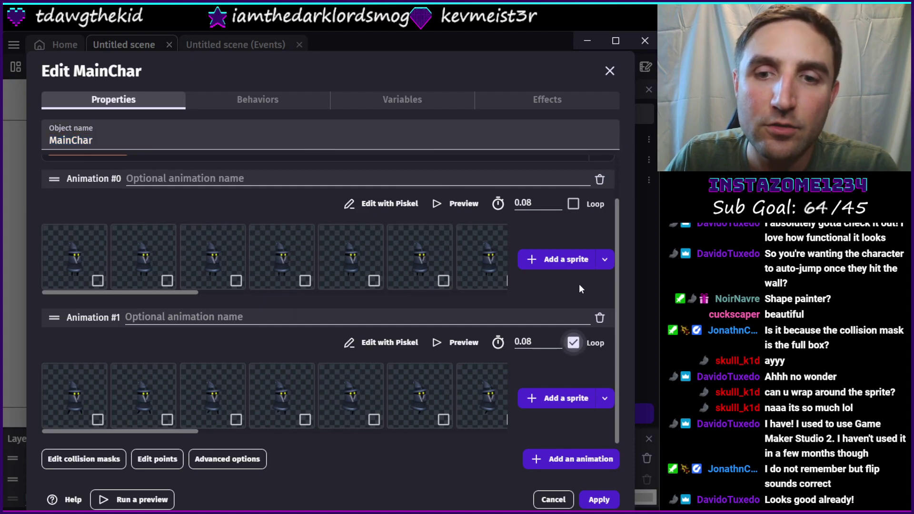
pyautogui.click(576, 204)
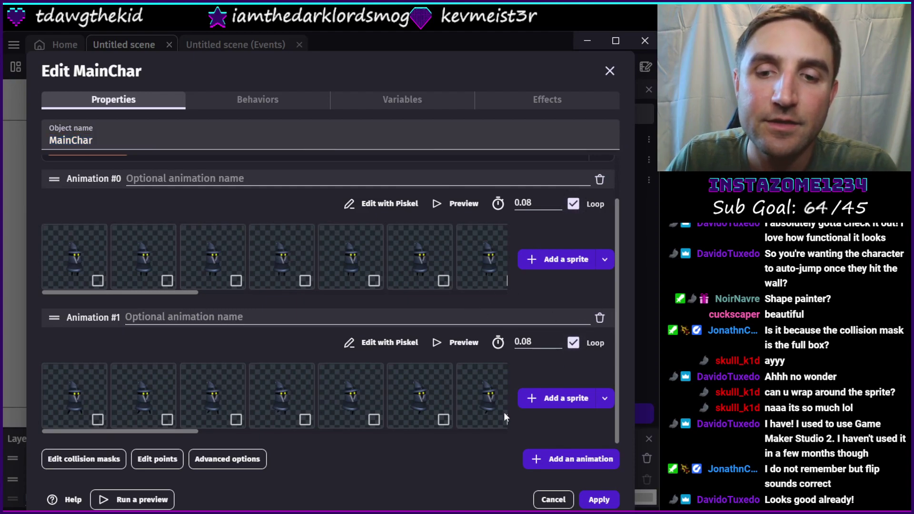
pyautogui.click(599, 499)
pyautogui.click(275, 67)
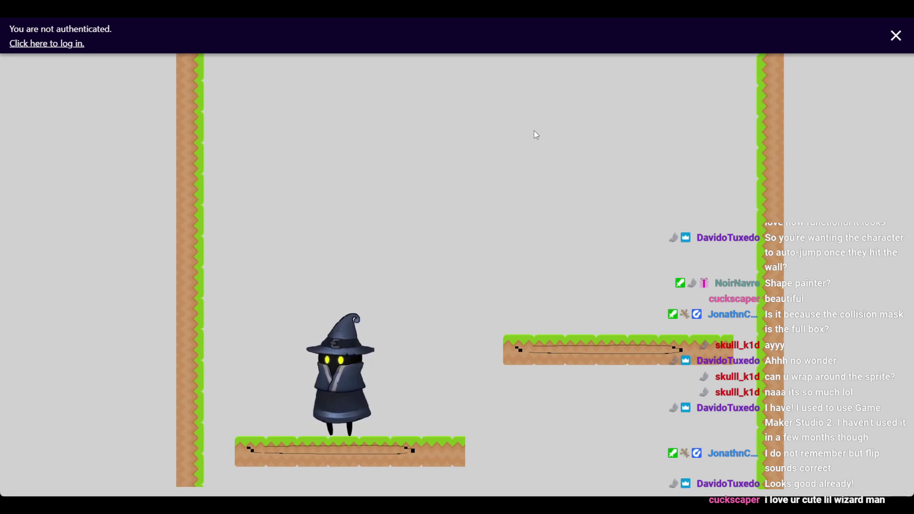
# - Walk the wizard both ways and jump it onto the right platform, pacing along it
pyautogui.press('Left')
pyautogui.press('Right')
pyautogui.press('space')
pyautogui.press('Right')
pyautogui.press('Left')
pyautogui.press('Right')
pyautogui.press('Right')
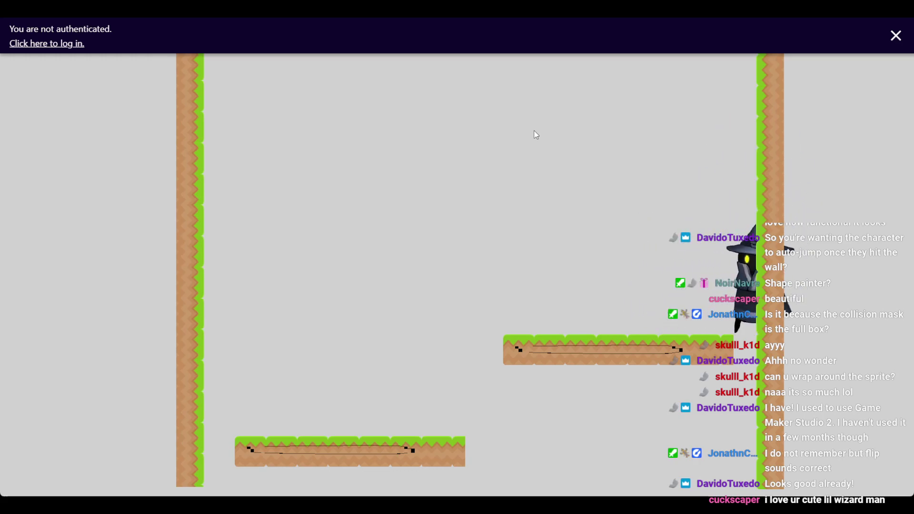
pyautogui.press('Left')
pyautogui.press('Left')
# - Jump off the right platform, jump back up toward the wall, then close the preview
pyautogui.press('space')
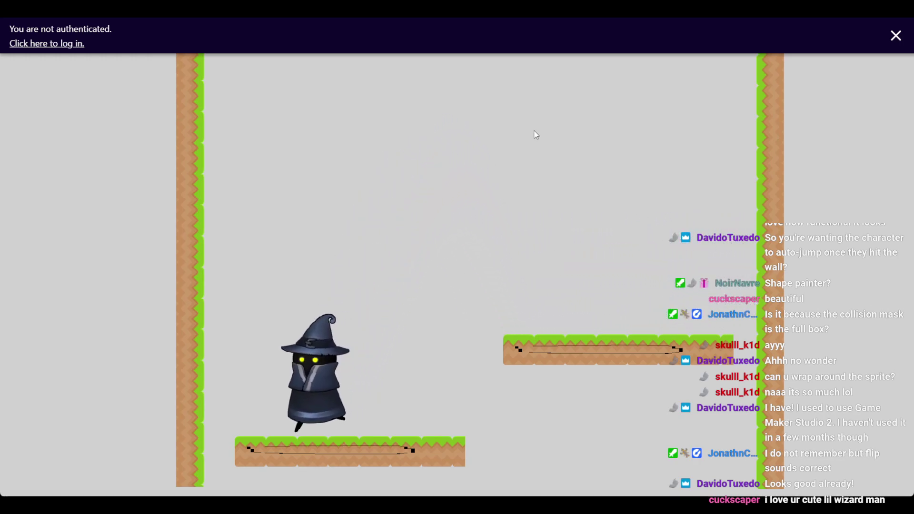
pyautogui.press('Right')
pyautogui.press('Right')
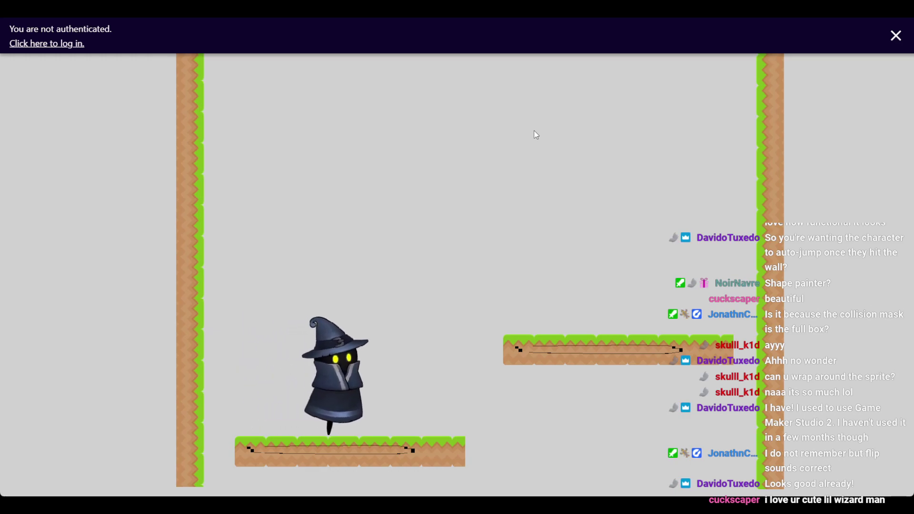
pyautogui.press('space')
pyautogui.press('Right')
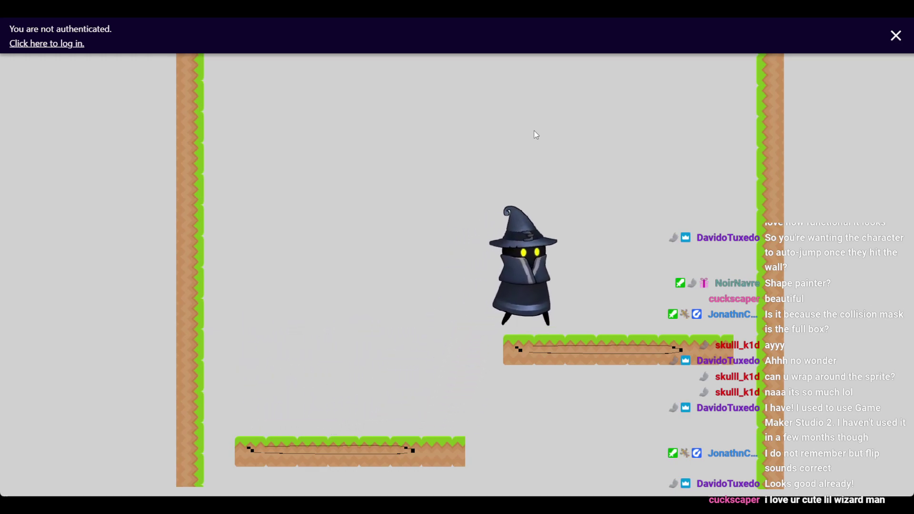
pyautogui.press('space')
pyautogui.press('Left')
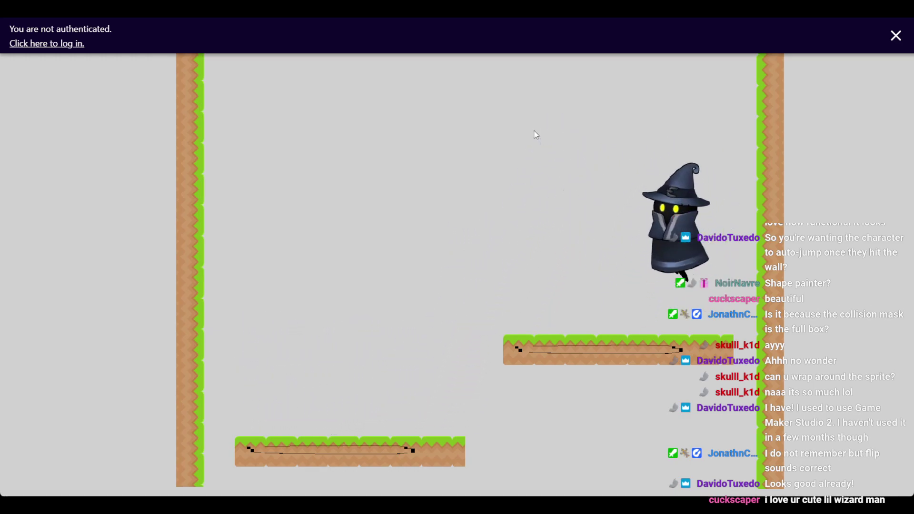
pyautogui.hotkey('alt', 'F4')
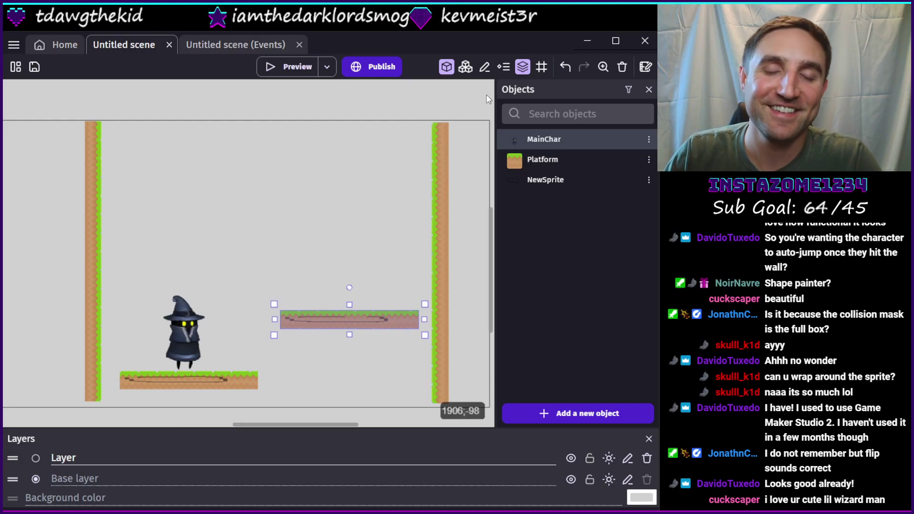
pyautogui.click(281, 239)
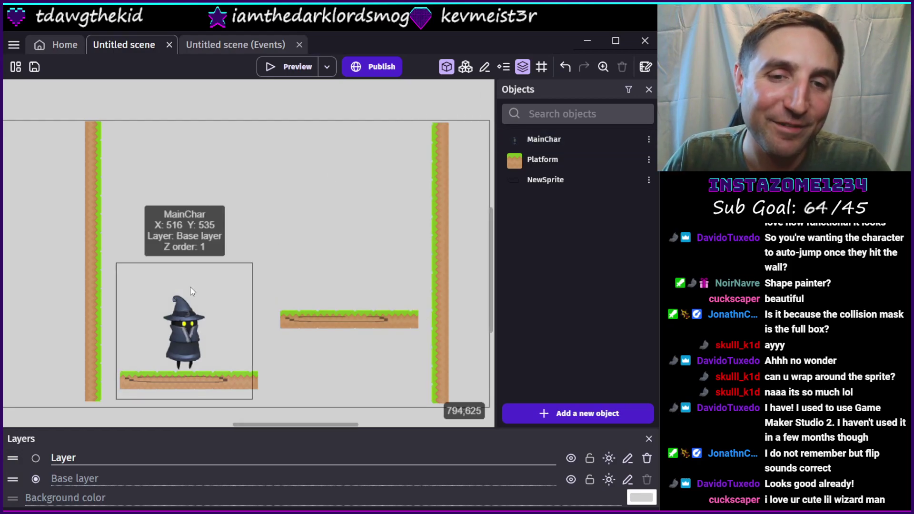
pyautogui.click(547, 179)
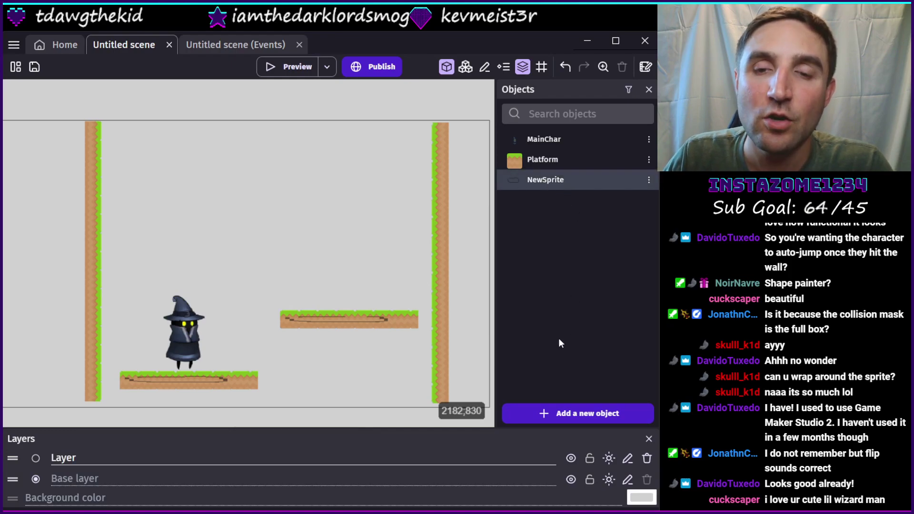
pyautogui.doubleClick(533, 184)
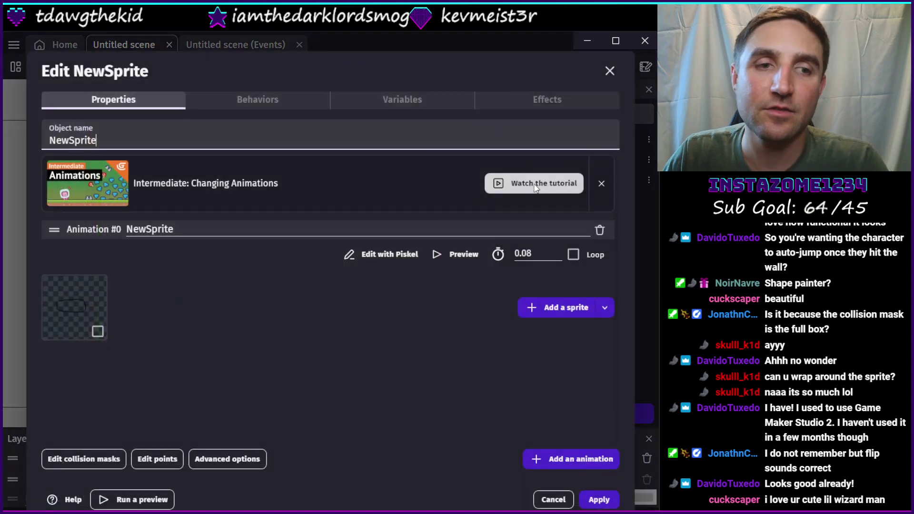
pyautogui.click(556, 505)
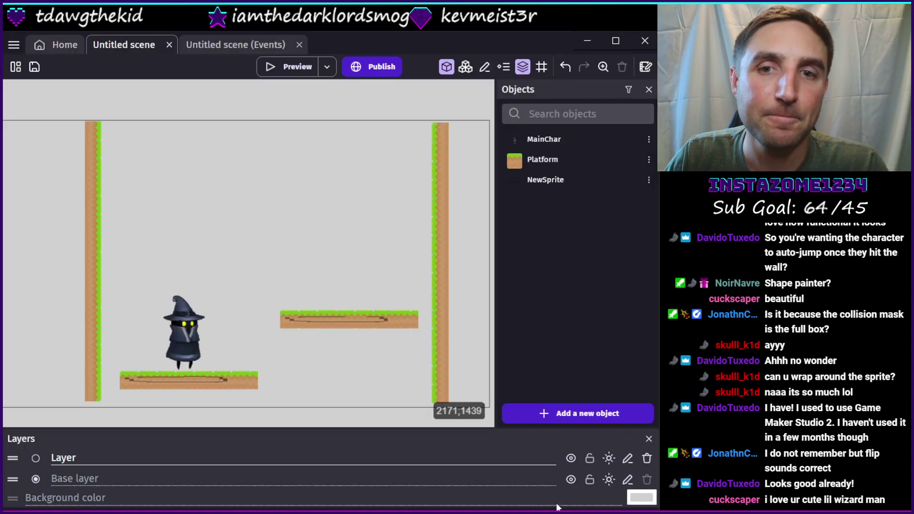
pyautogui.click(562, 414)
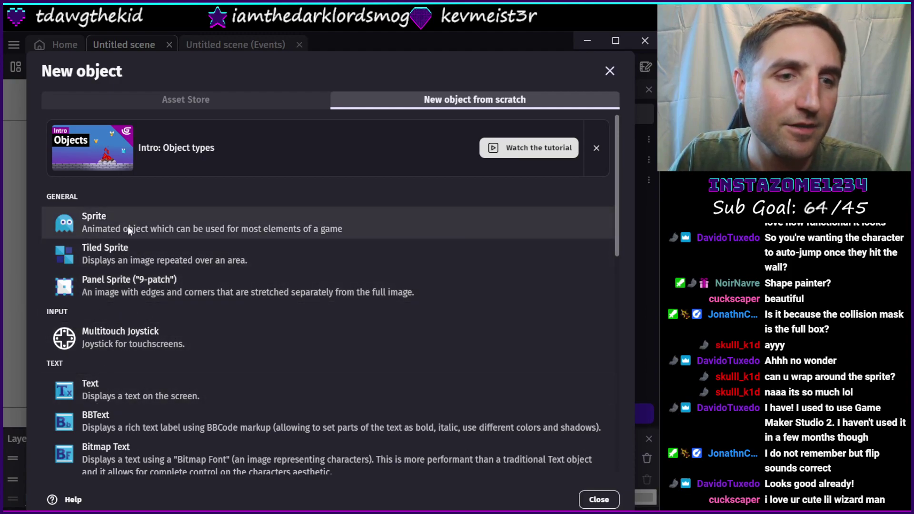
pyautogui.scroll(-5, 155, 316)
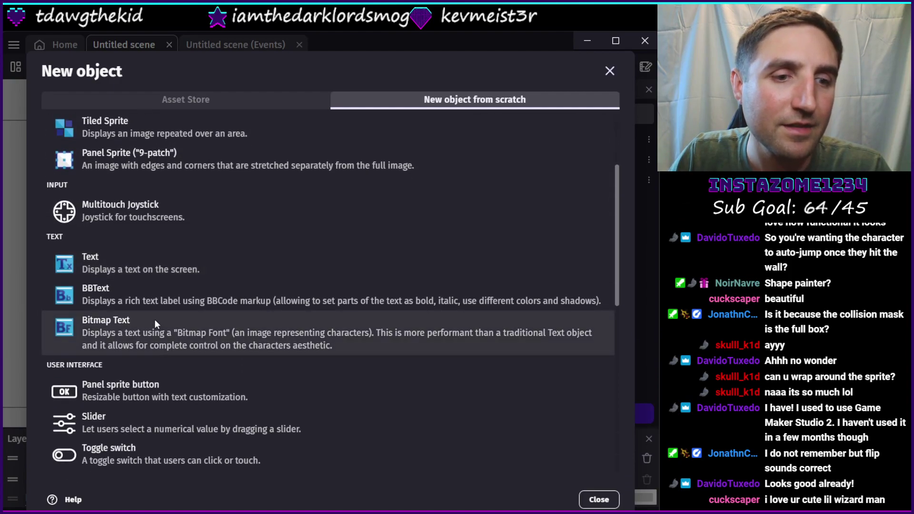
pyautogui.scroll(-3, 135, 327)
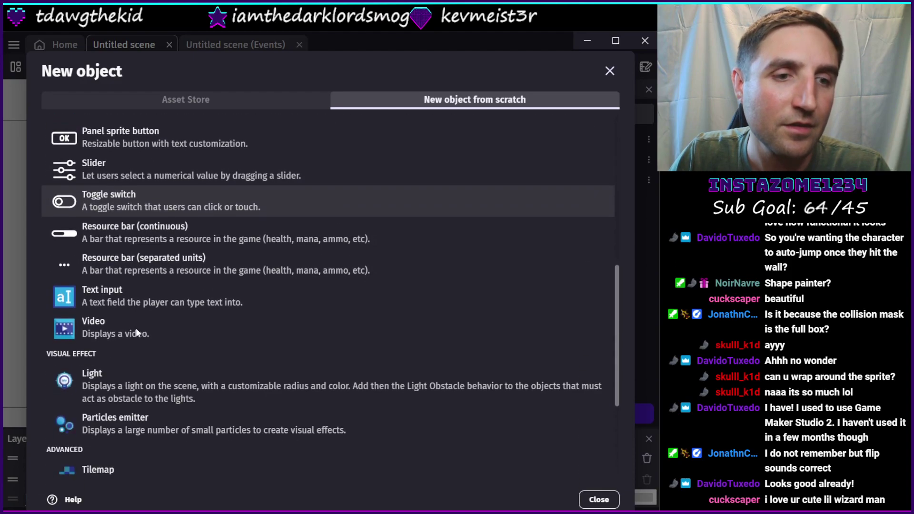
pyautogui.scroll(1, 145, 293)
pyautogui.scroll(-2, 152, 335)
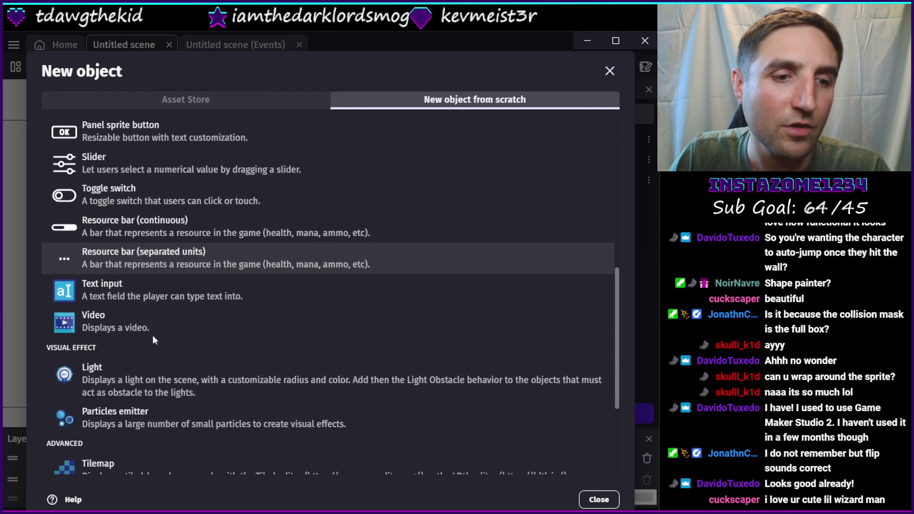
pyautogui.scroll(-1, 145, 356)
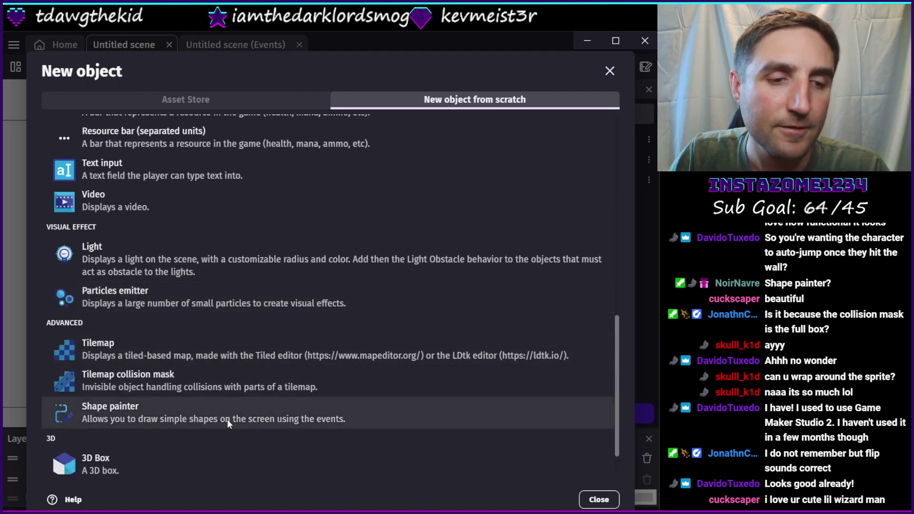
pyautogui.scroll(-1, 229, 414)
pyautogui.scroll(6, 228, 411)
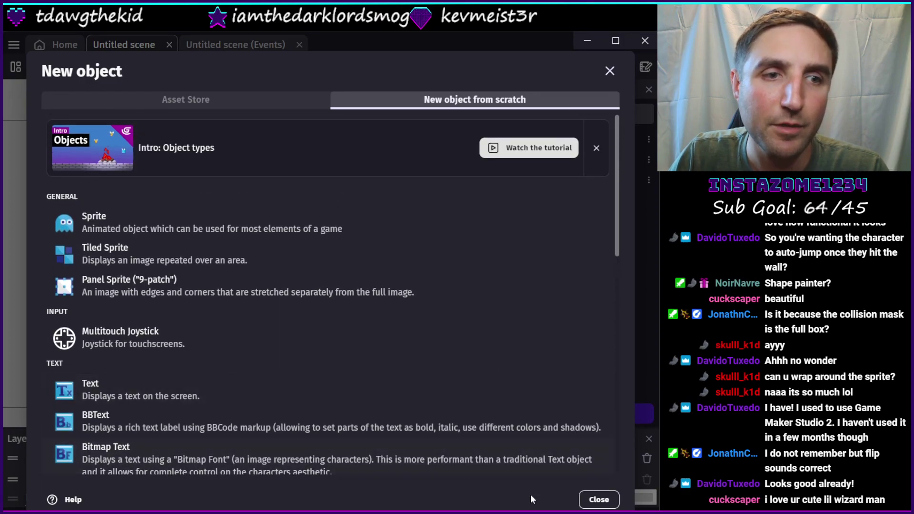
pyautogui.click(599, 500)
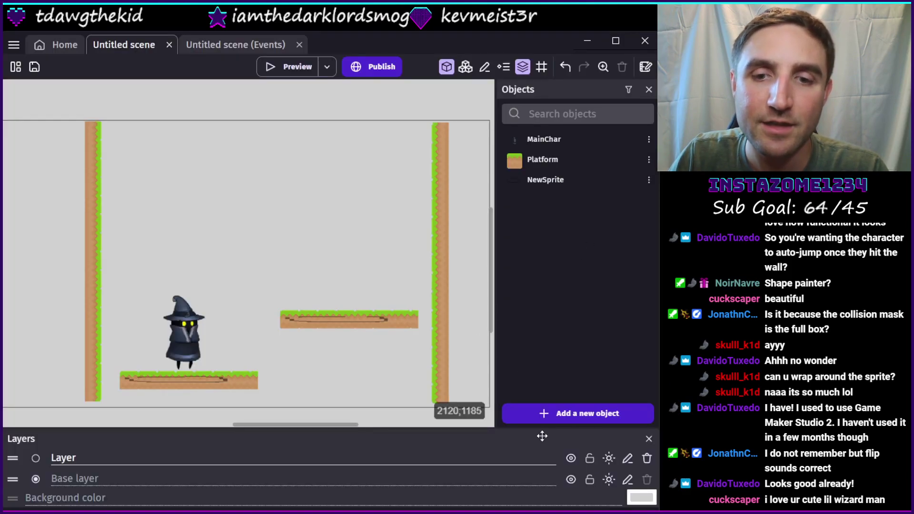
pyautogui.doubleClick(538, 181)
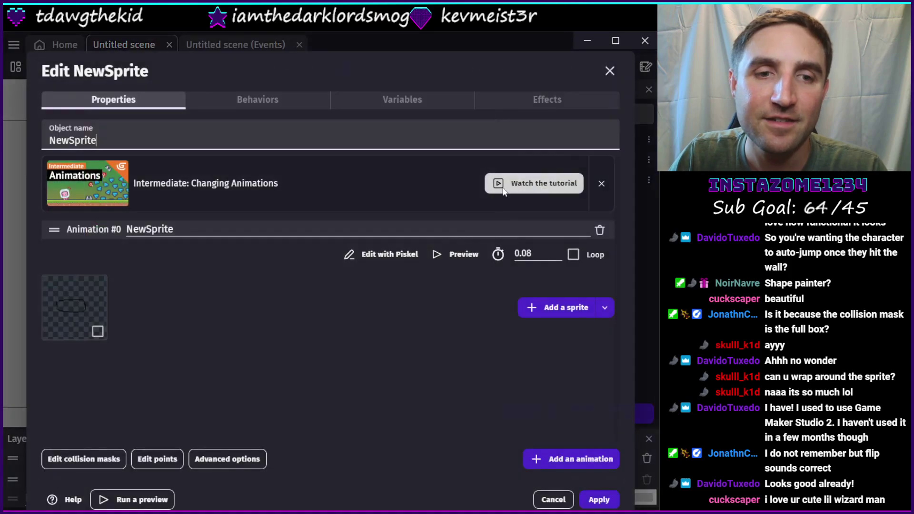
pyautogui.click(89, 463)
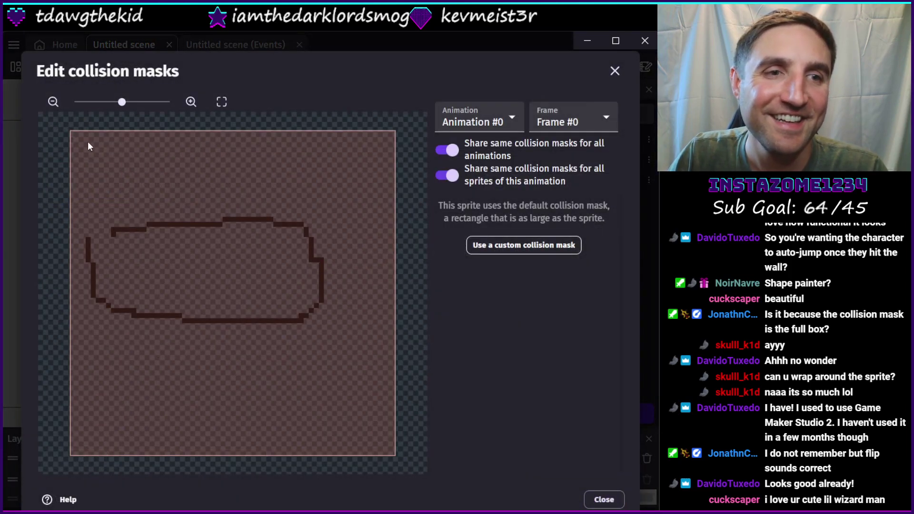
pyautogui.click(604, 499)
pyautogui.click(554, 501)
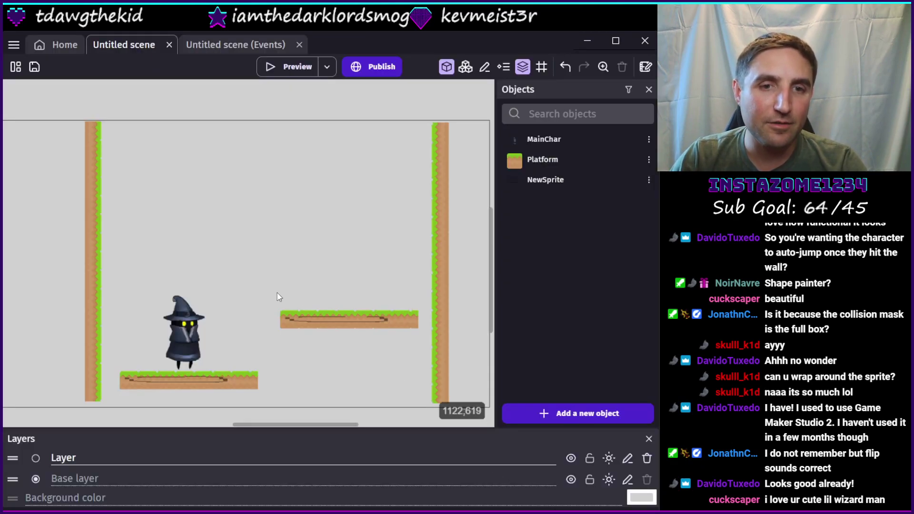
pyautogui.click(298, 320)
pyautogui.keyDown('ctrl'); pyautogui.scroll(8, 325, 358); pyautogui.keyUp('ctrl')
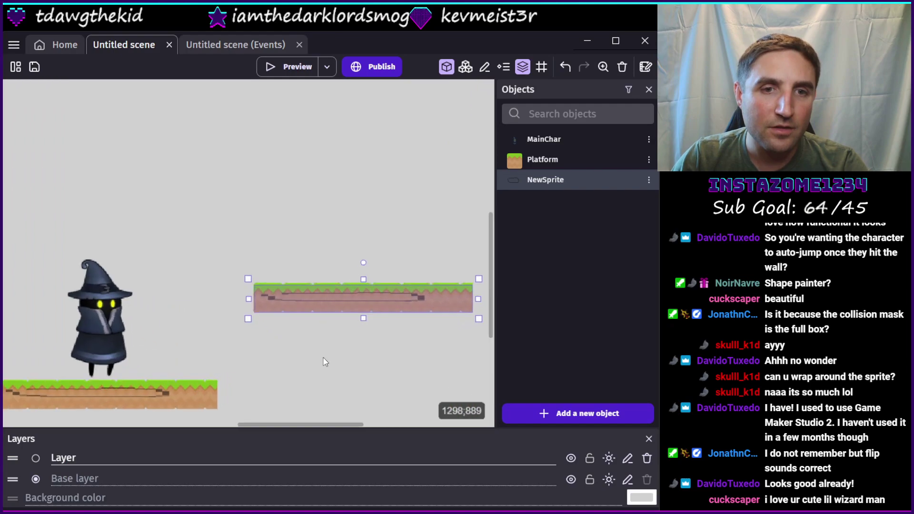
pyautogui.click(375, 367)
pyautogui.keyDown('shift'); pyautogui.hscroll(5, 279, 305); pyautogui.keyUp('shift')
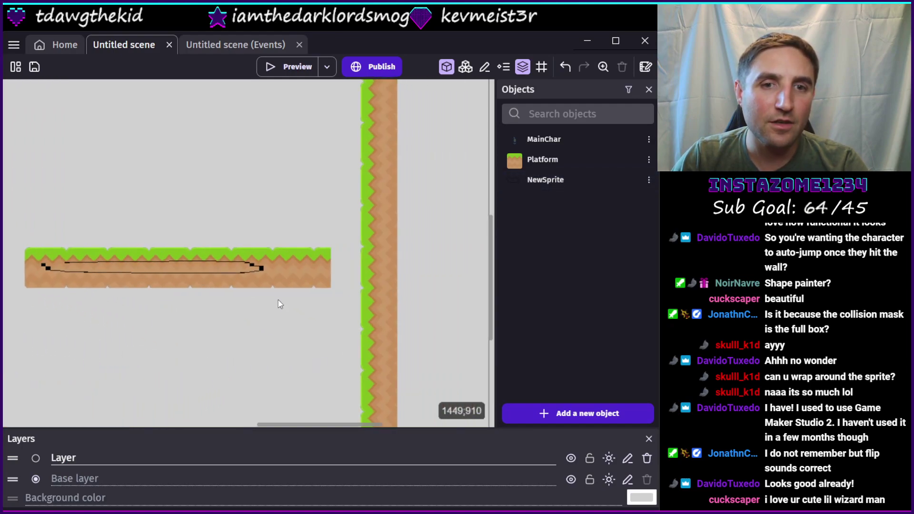
pyautogui.click(152, 275)
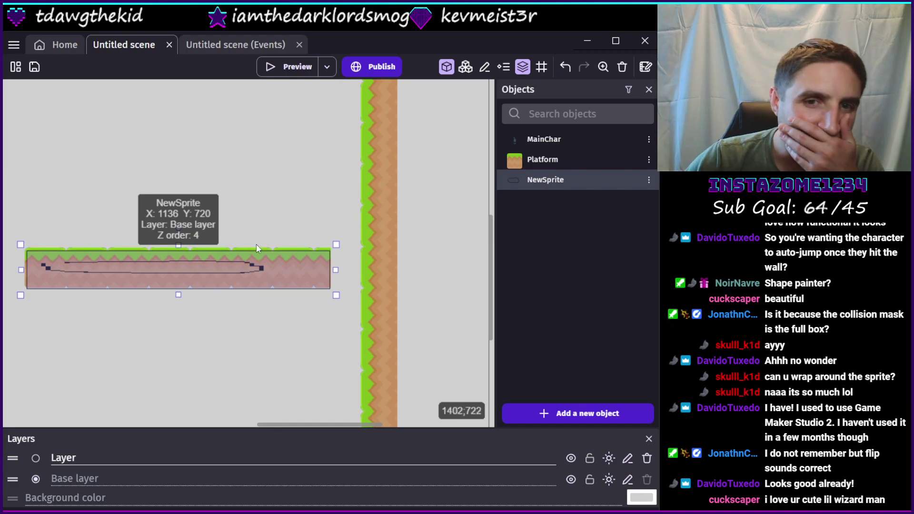
pyautogui.click(183, 341)
pyautogui.hscroll(-5, 286, 333)
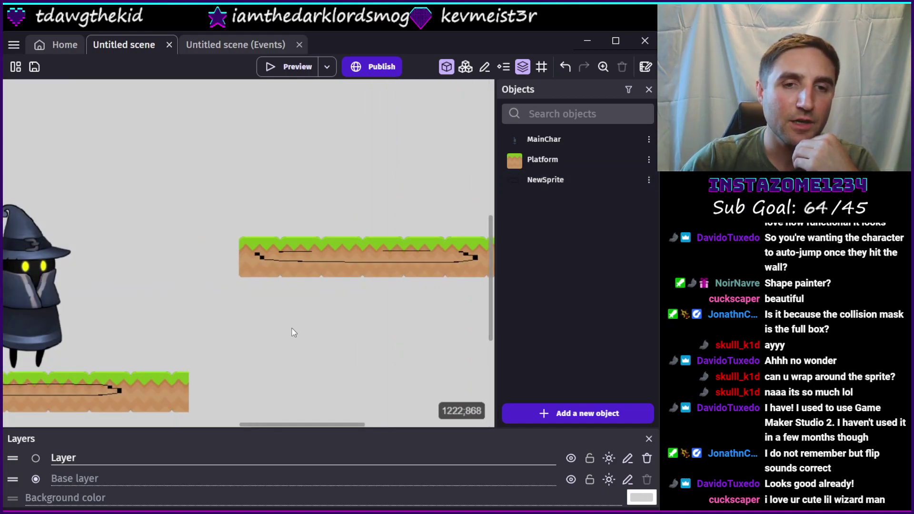
# - Check MainChar's collision mask on Animation #1 frames, moving the right-side vertex to fit the wizard
pyautogui.doubleClick(555, 138)
pyautogui.scroll(-2, 324, 229)
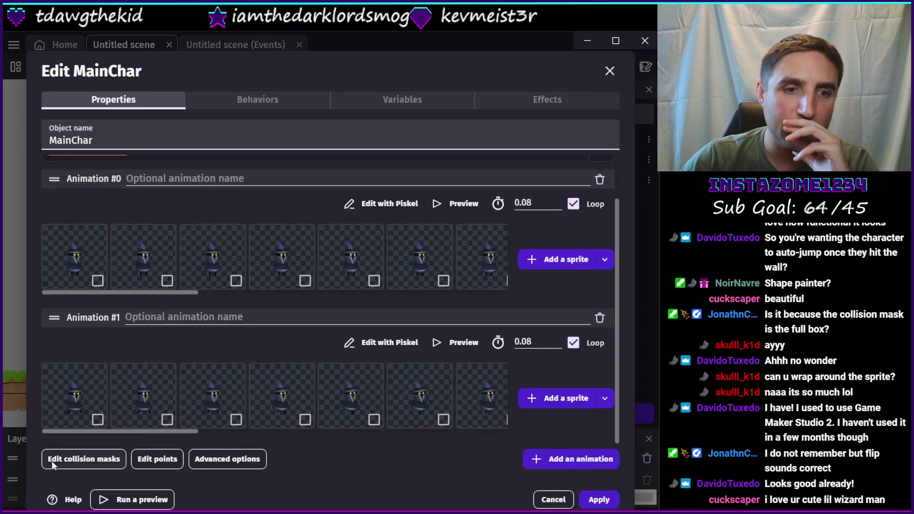
pyautogui.click(109, 459)
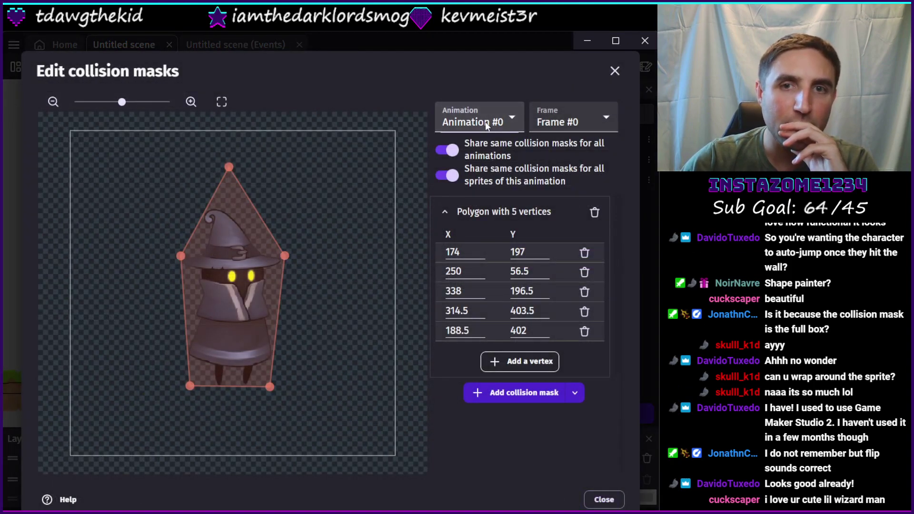
pyautogui.press('Down')
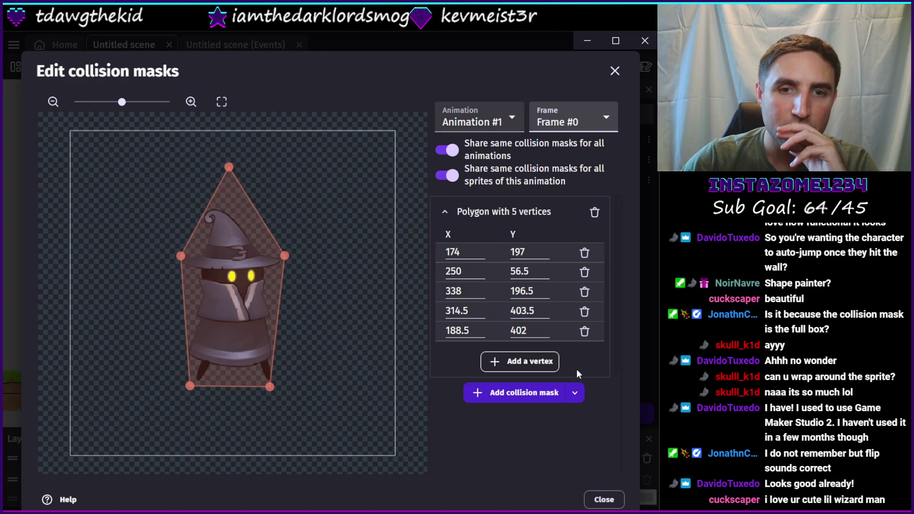
pyautogui.press('End')
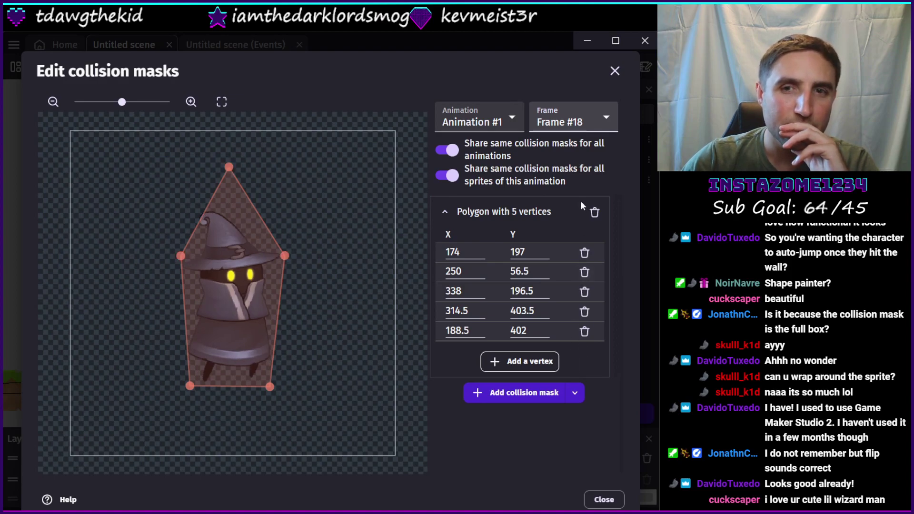
pyautogui.click(581, 292)
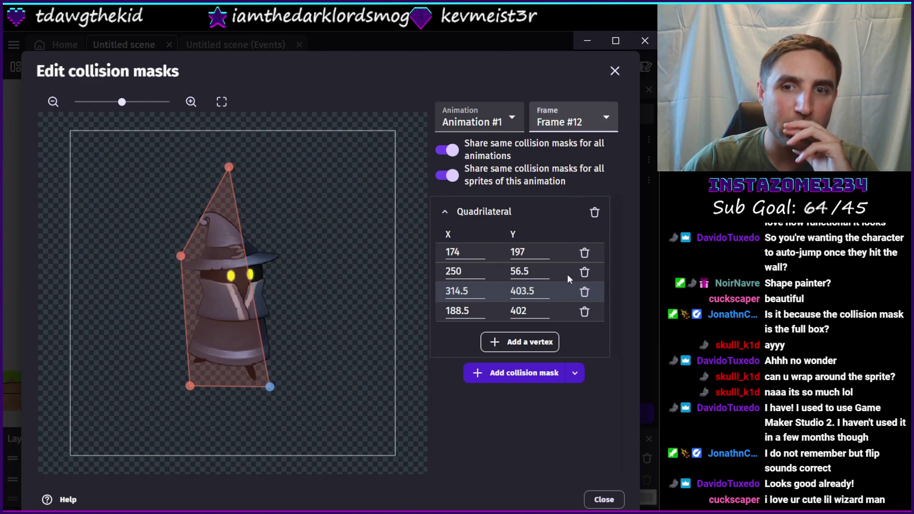
pyautogui.press('Up')
pyautogui.press('Up')
pyautogui.press('Up')
pyautogui.press('Up')
pyautogui.press('Up')
pyautogui.press('Up')
pyautogui.press('Up')
pyautogui.press('Up')
pyautogui.press('Up')
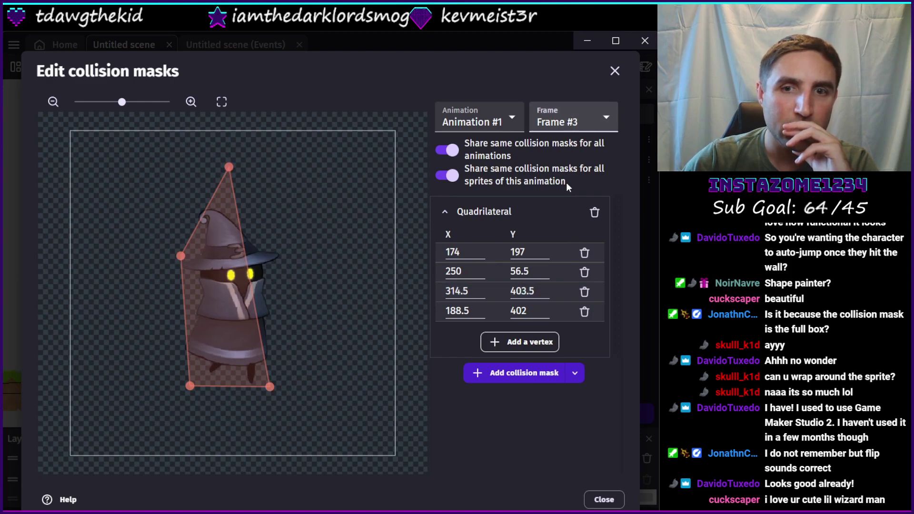
pyautogui.press('Up')
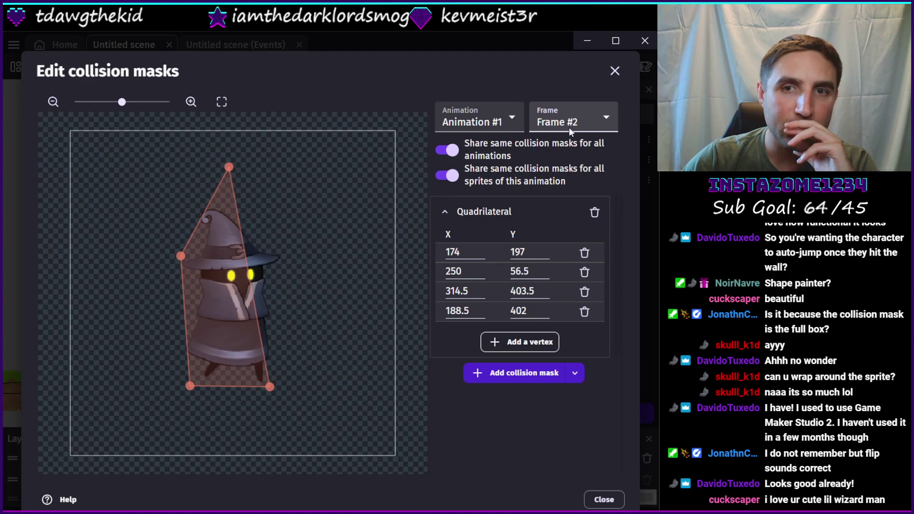
pyautogui.press('Up')
pyautogui.press('Up')
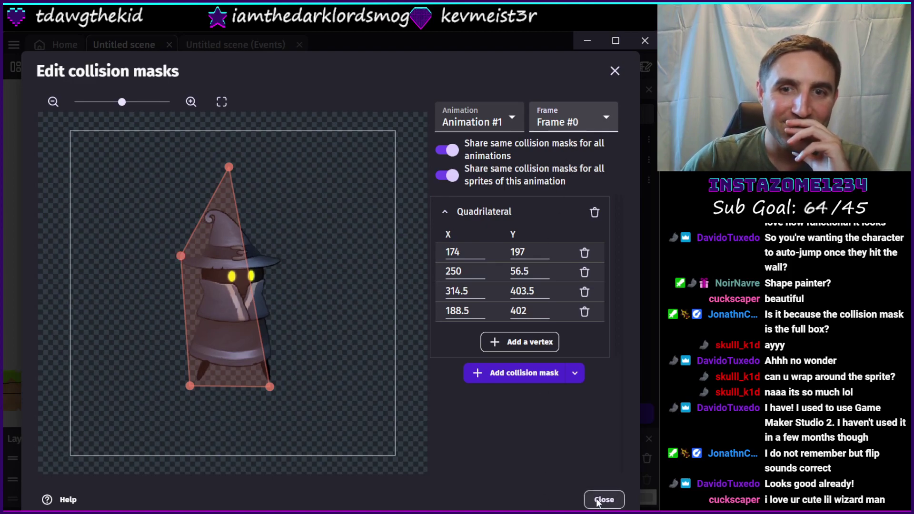
pyautogui.moveTo(252, 289); pyautogui.dragTo(291, 277)
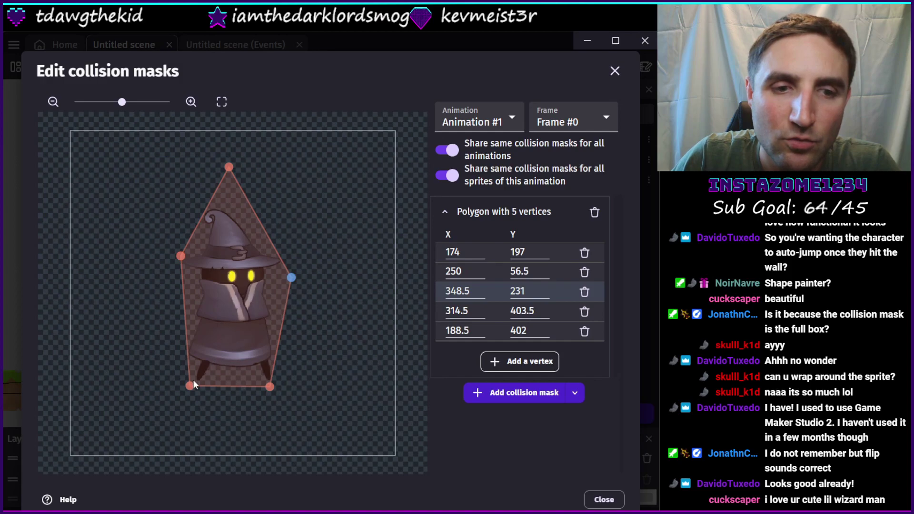
# - Verify the mask fits Animation #0 frames, then close the editor and apply MainChar's changes
pyautogui.click(571, 119)
pyautogui.click(575, 251)
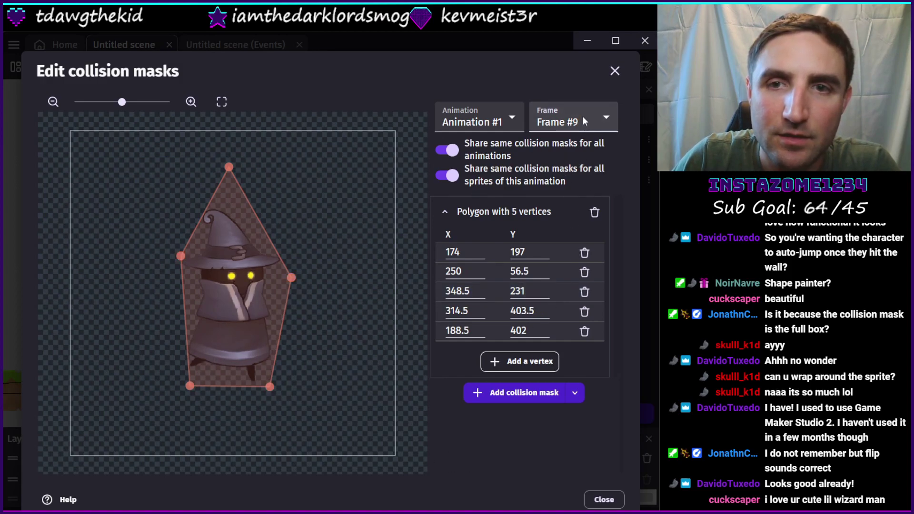
pyautogui.press('End')
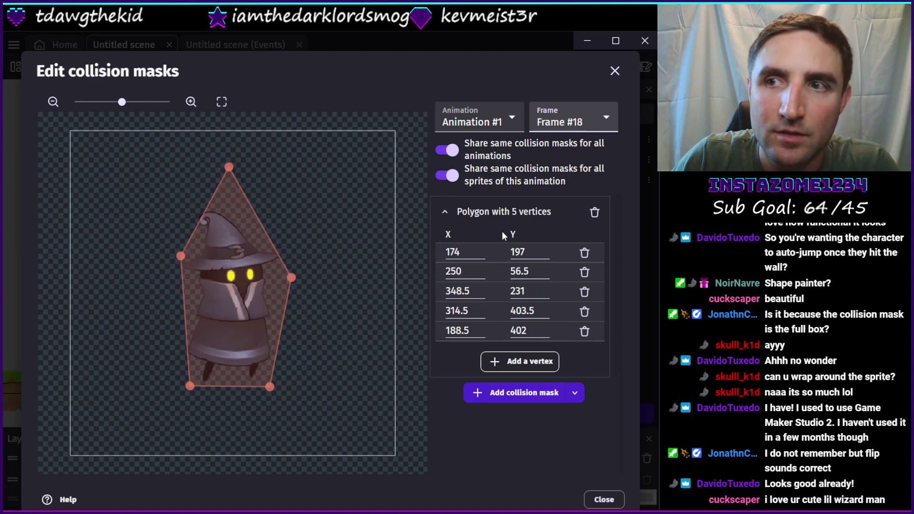
pyautogui.click(474, 125)
pyautogui.click(480, 143)
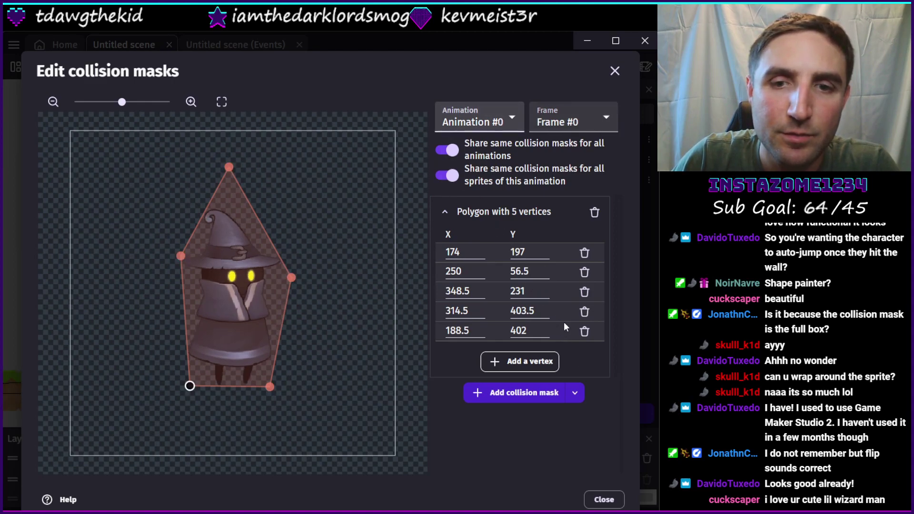
pyautogui.click(584, 123)
pyautogui.press('End')
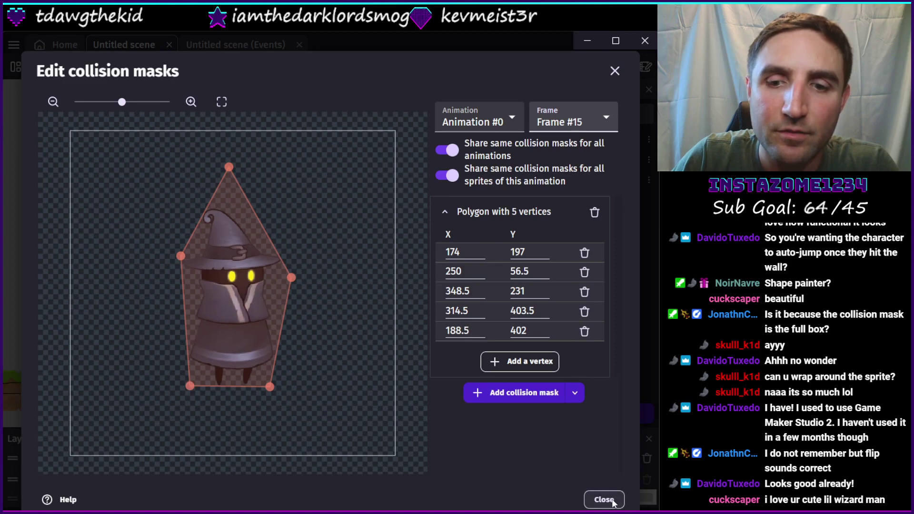
pyautogui.click(603, 499)
pyautogui.click(239, 95)
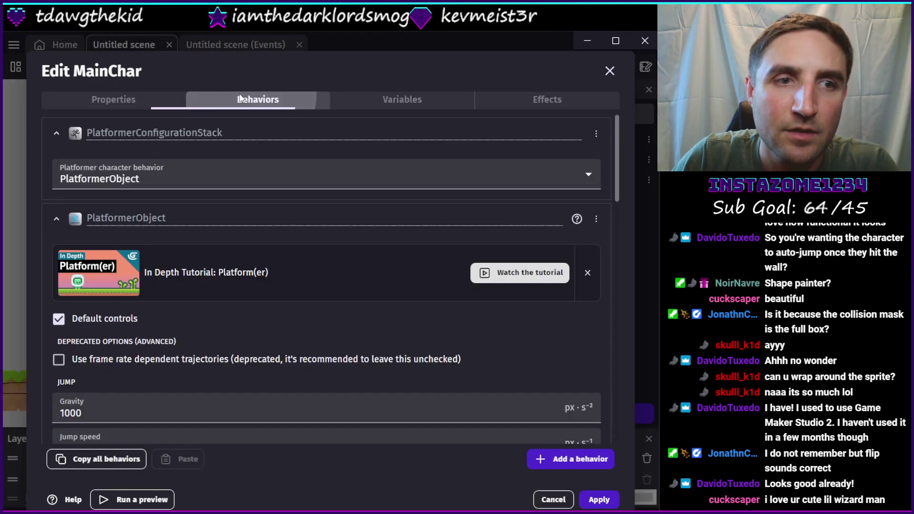
pyautogui.click(589, 501)
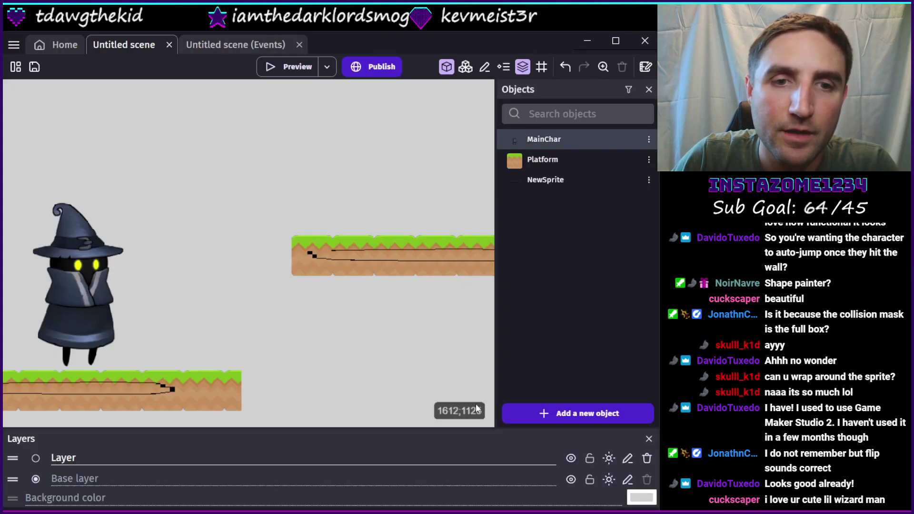
# - Search 'wall' in NewSprite's behaviors, add Wall jump with default settings, and apply
pyautogui.scroll(-3, 333, 324)
pyautogui.scroll(-4, 332, 329)
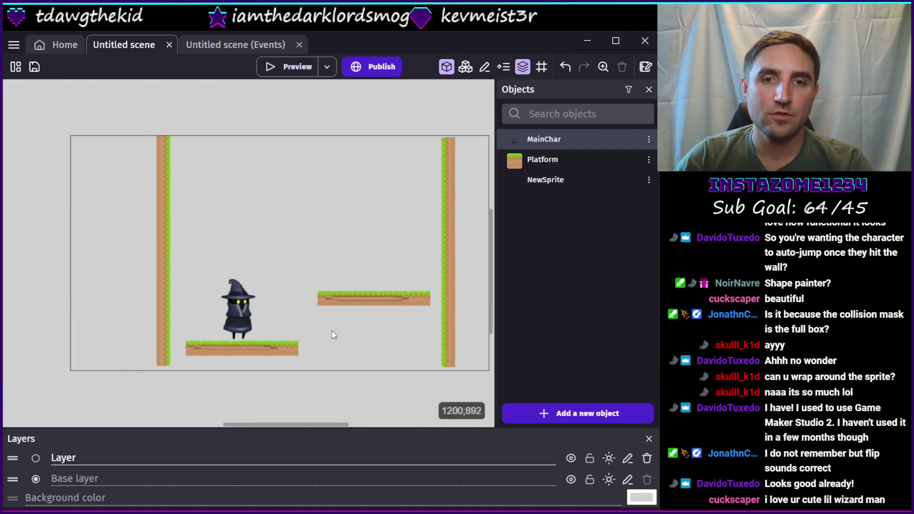
pyautogui.click(562, 182)
pyautogui.doubleClick(562, 183)
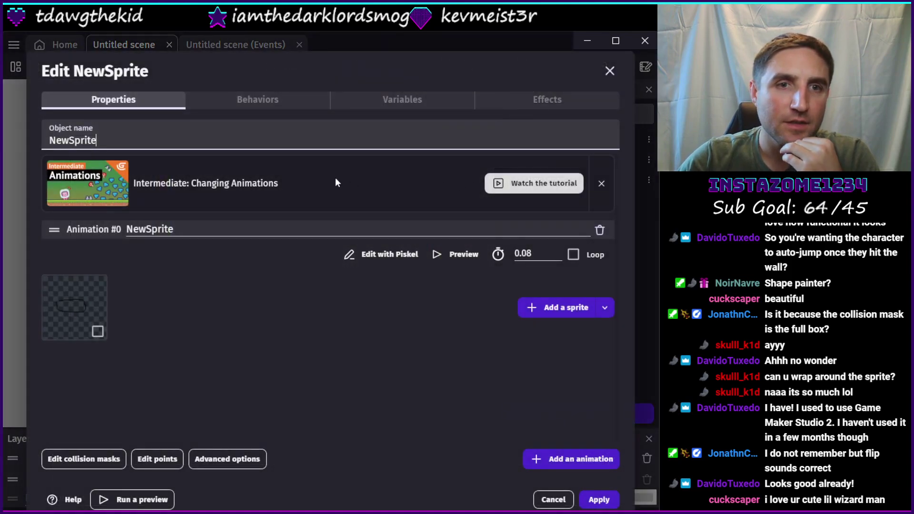
pyautogui.click(257, 100)
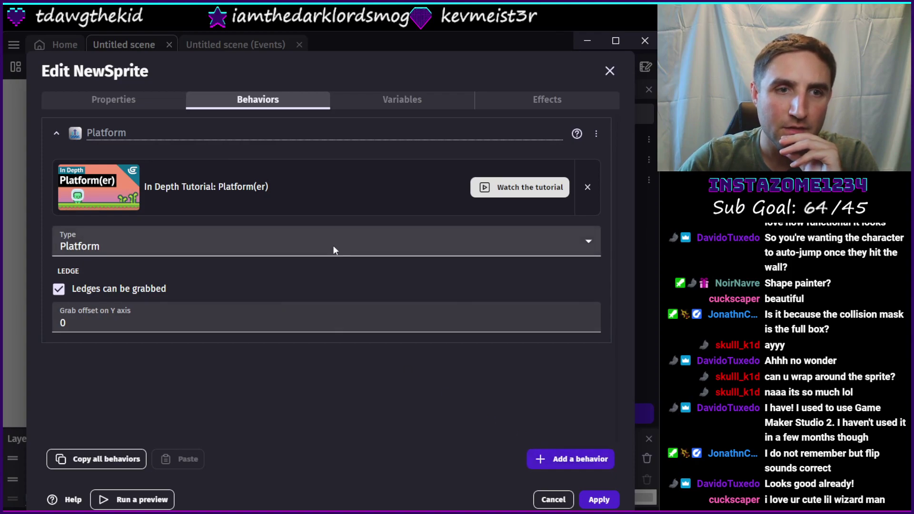
pyautogui.click(564, 460)
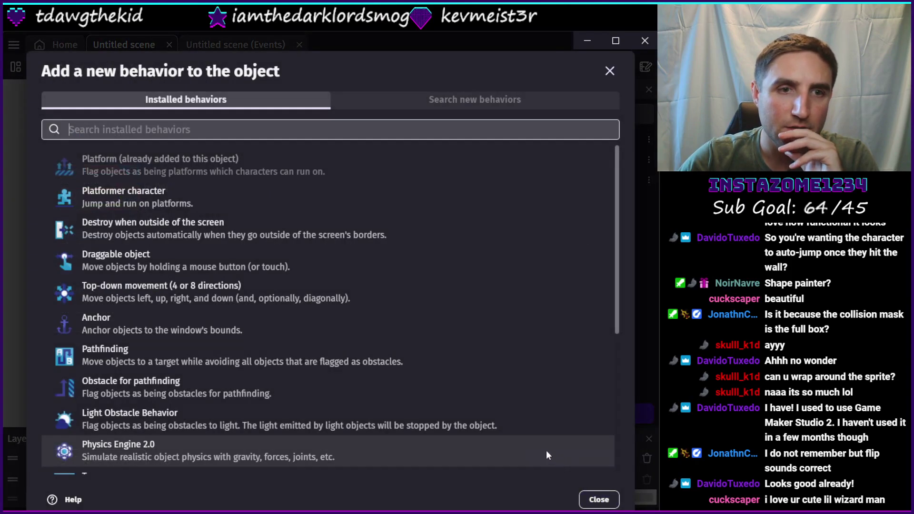
pyautogui.click(156, 130)
pyautogui.write('wall')
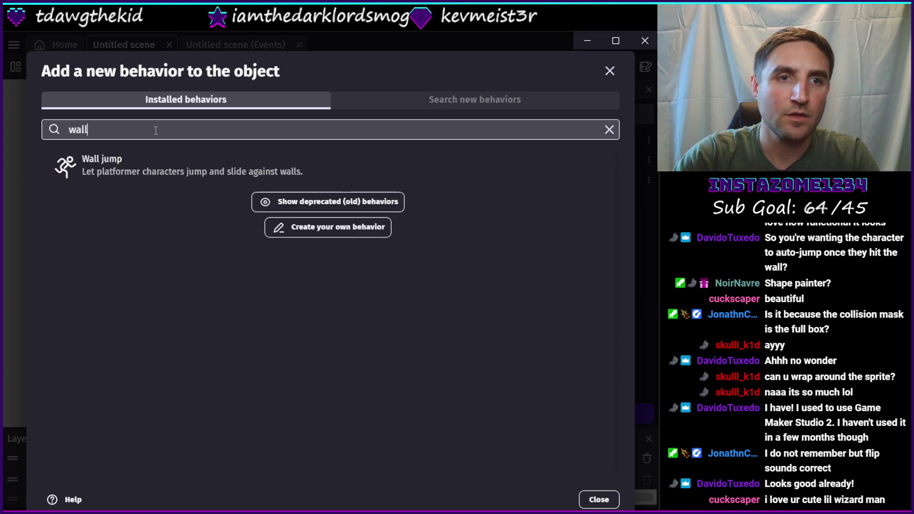
pyautogui.click(147, 167)
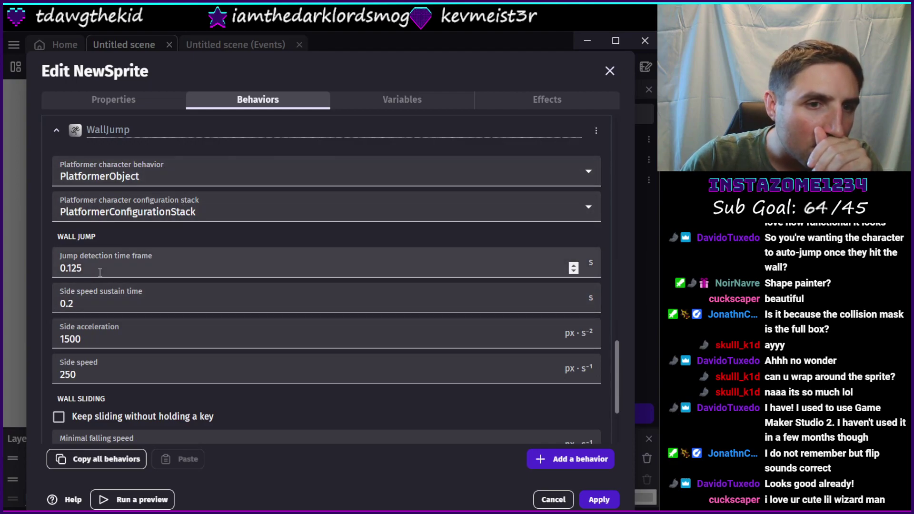
pyautogui.scroll(-3, 181, 308)
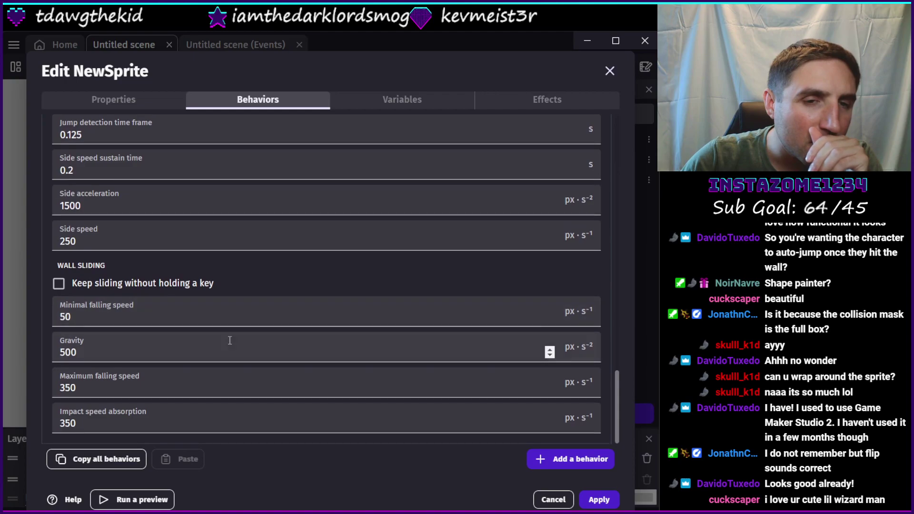
pyautogui.scroll(7, 229, 346)
pyautogui.scroll(-4, 230, 347)
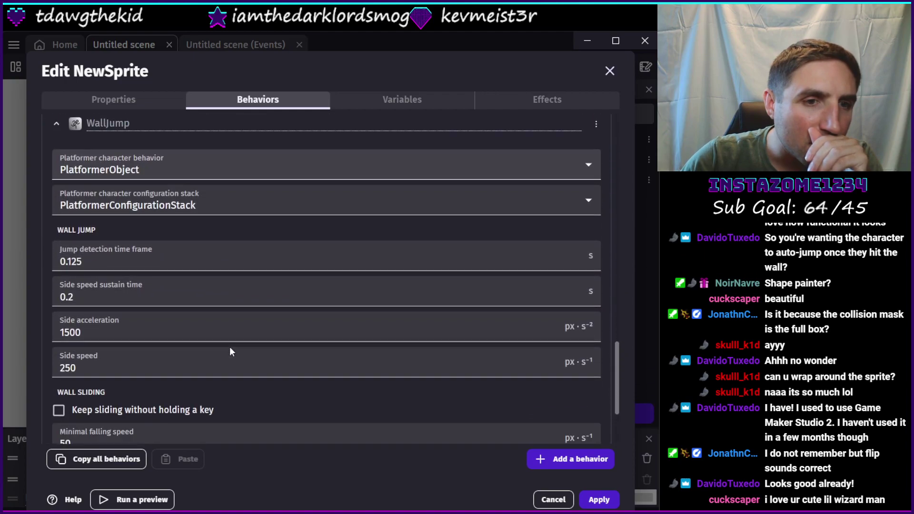
pyautogui.click(597, 498)
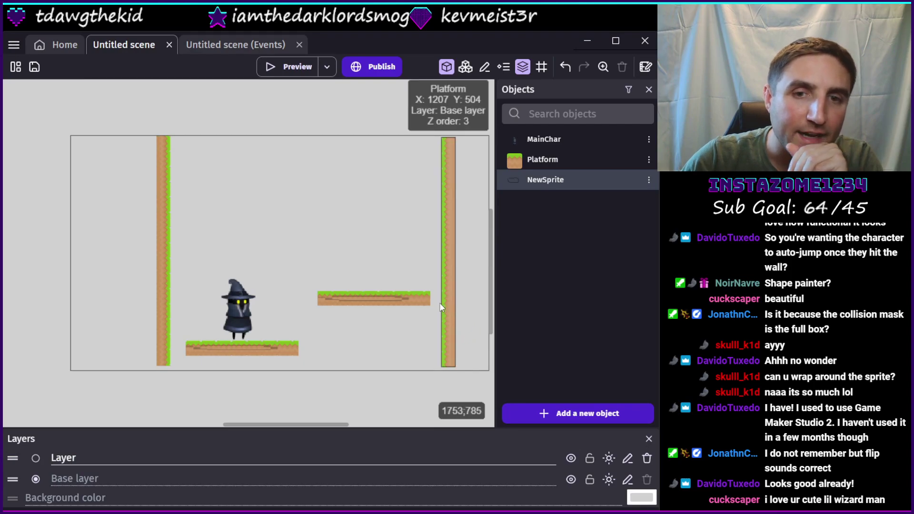
# - Remove MainChar's existing PlatformerObject and WallJump behaviors
pyautogui.doubleClick(570, 139)
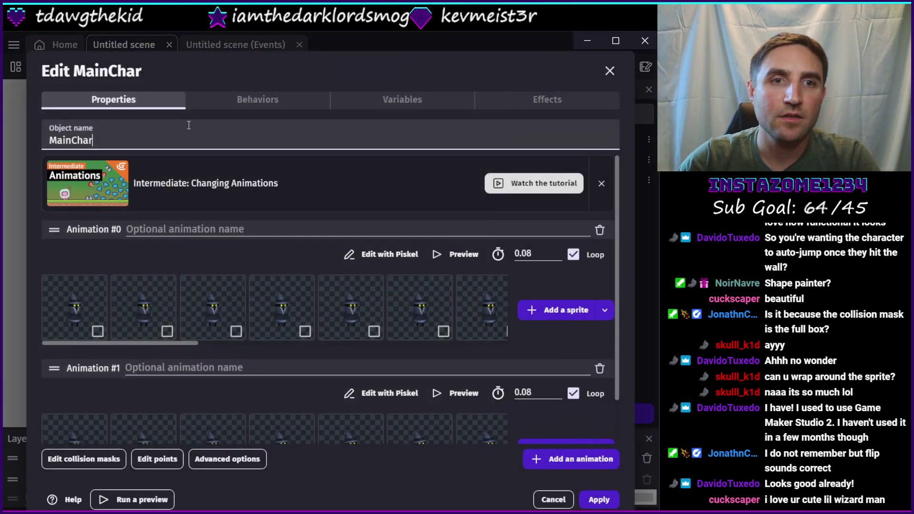
pyautogui.click(263, 106)
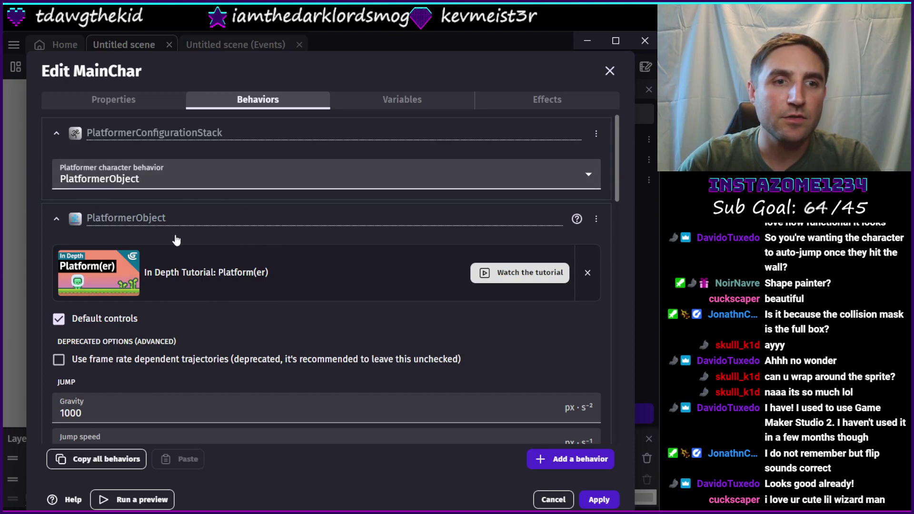
pyautogui.click(57, 219)
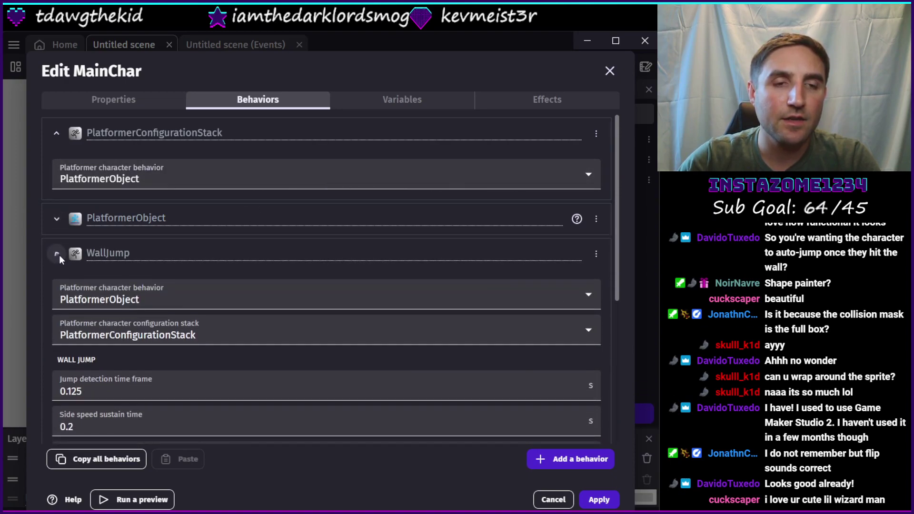
pyautogui.click(59, 255)
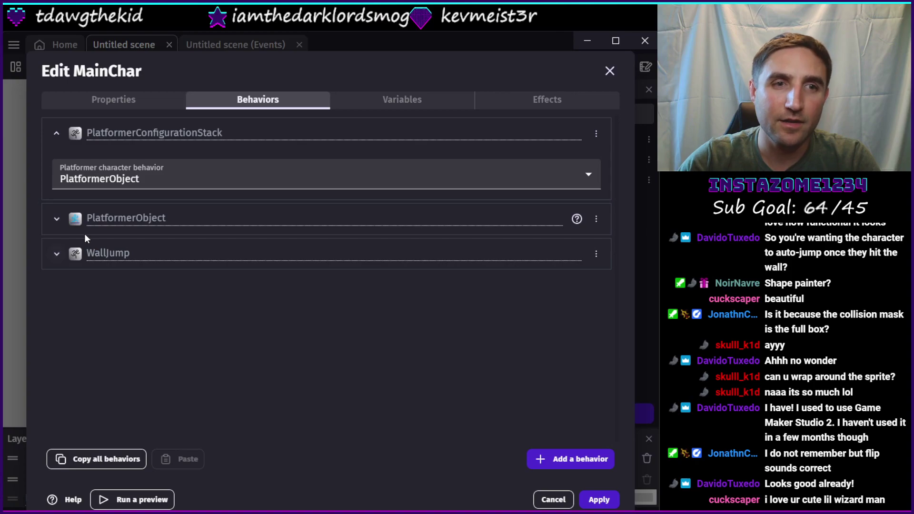
pyautogui.click(580, 460)
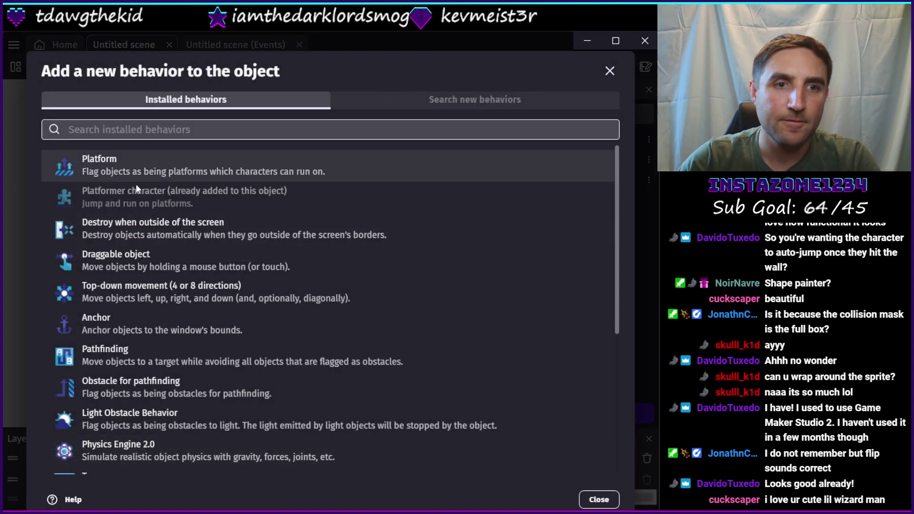
pyautogui.click(150, 193)
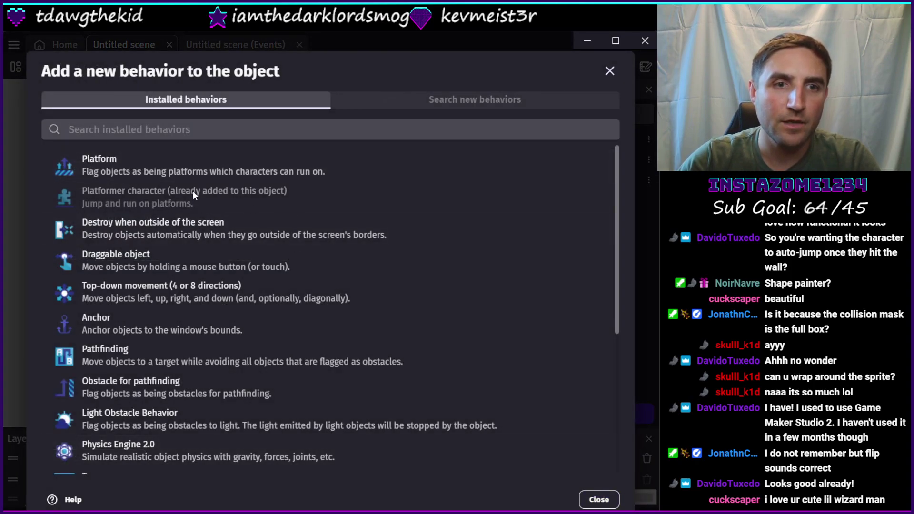
pyautogui.click(599, 499)
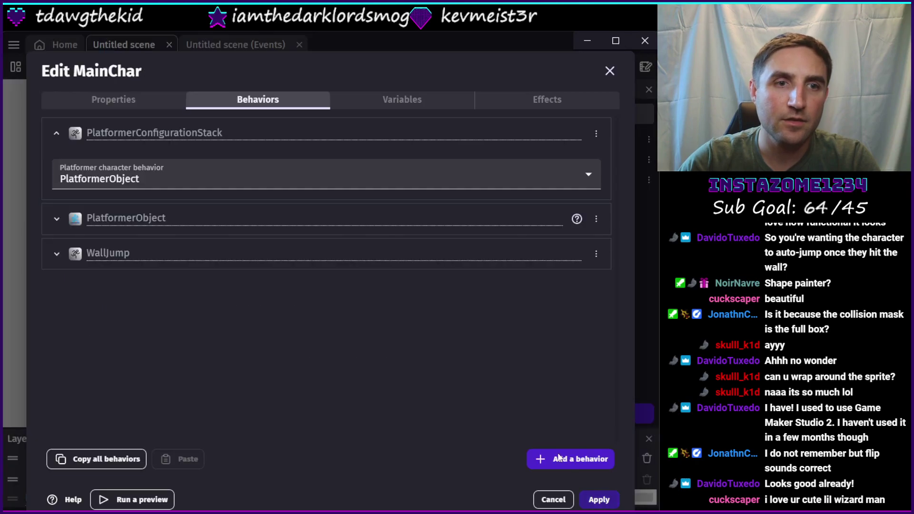
pyautogui.click(57, 219)
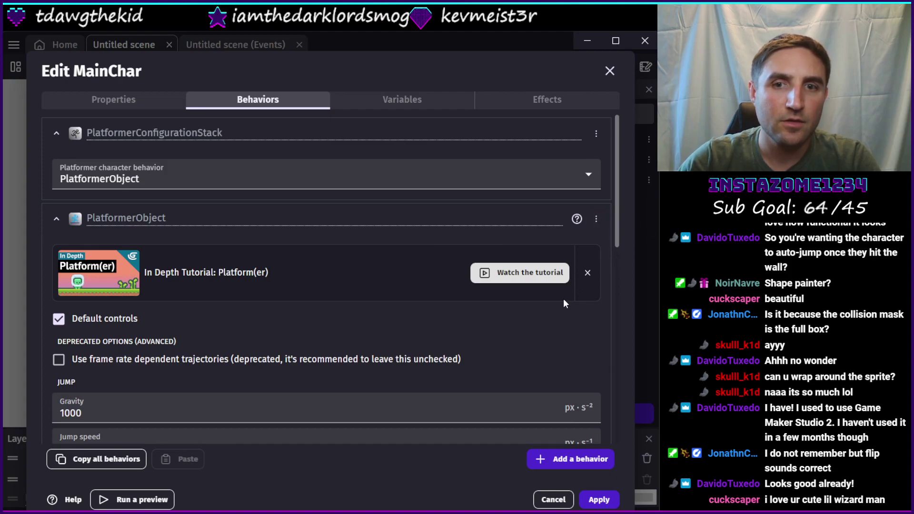
pyautogui.hotkey('ctrl', 'z')
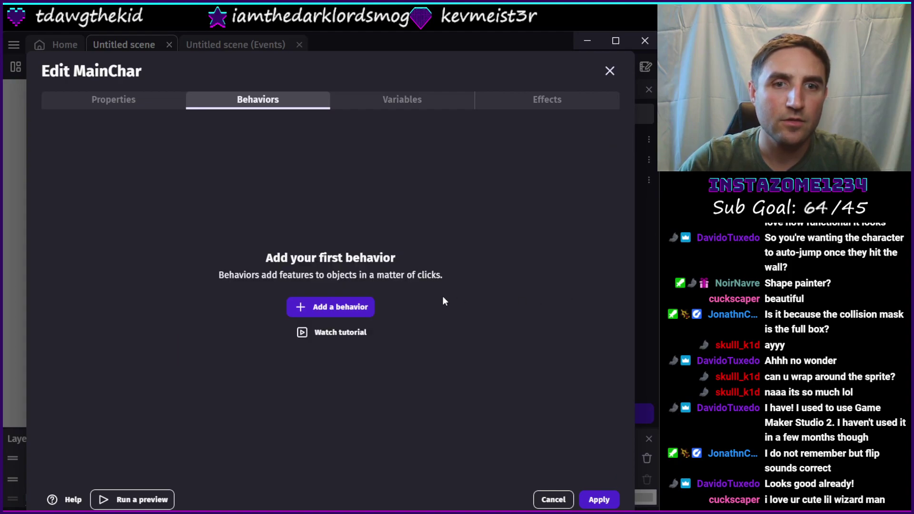
# - Add a Platformer character behavior with automatic ledge grabbing and jumpthru drop-down unchecked, and apply
pyautogui.click(345, 305)
pyautogui.click(116, 195)
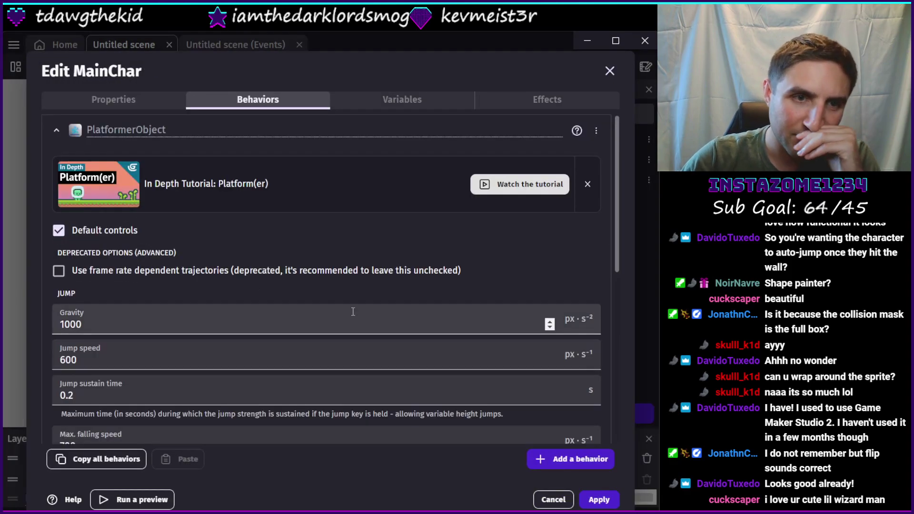
pyautogui.scroll(-2, 218, 263)
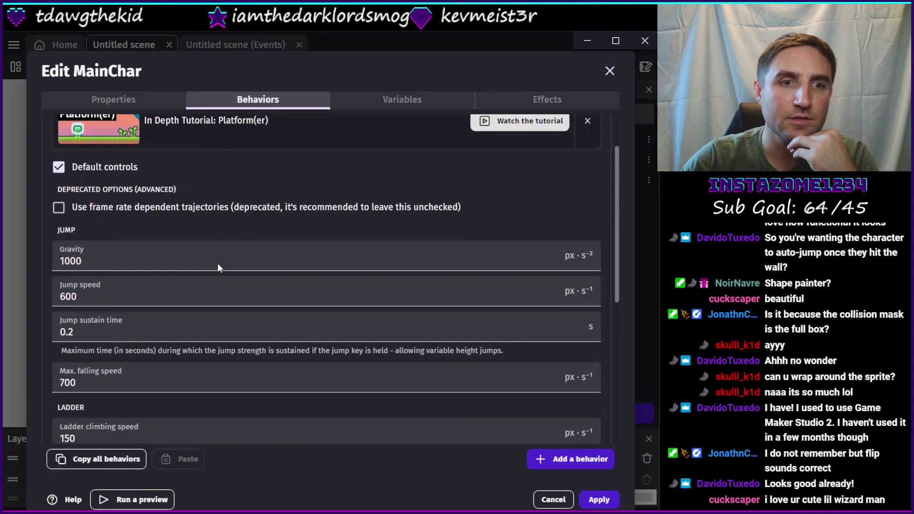
pyautogui.scroll(-9, 218, 264)
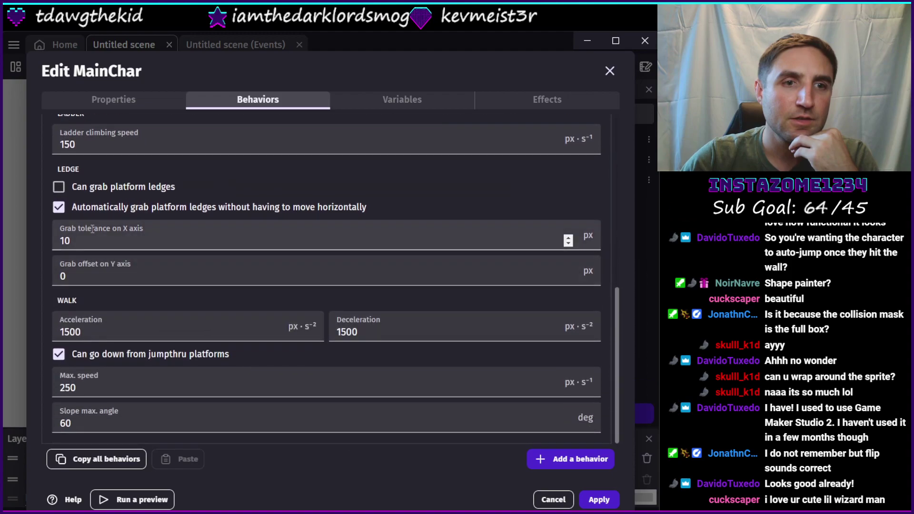
pyautogui.click(59, 207)
pyautogui.click(58, 354)
pyautogui.scroll(10, 281, 380)
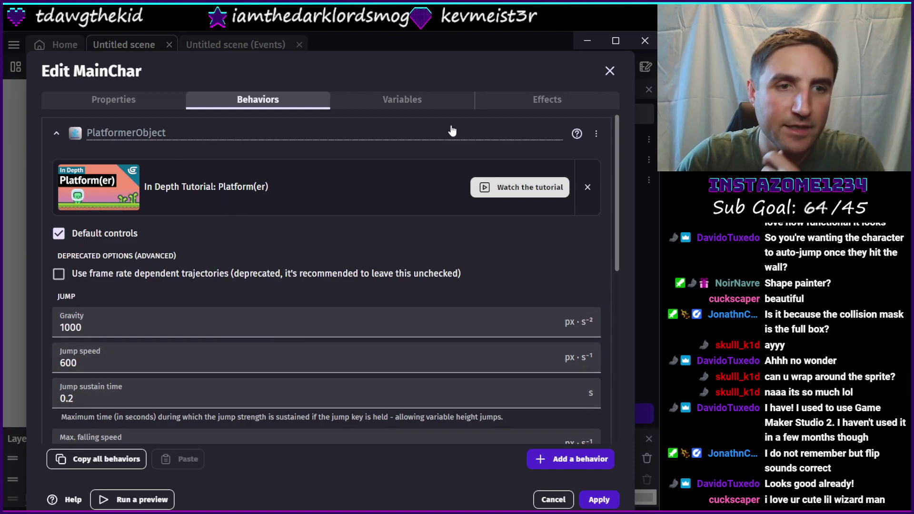
pyautogui.scroll(-7, 397, 292)
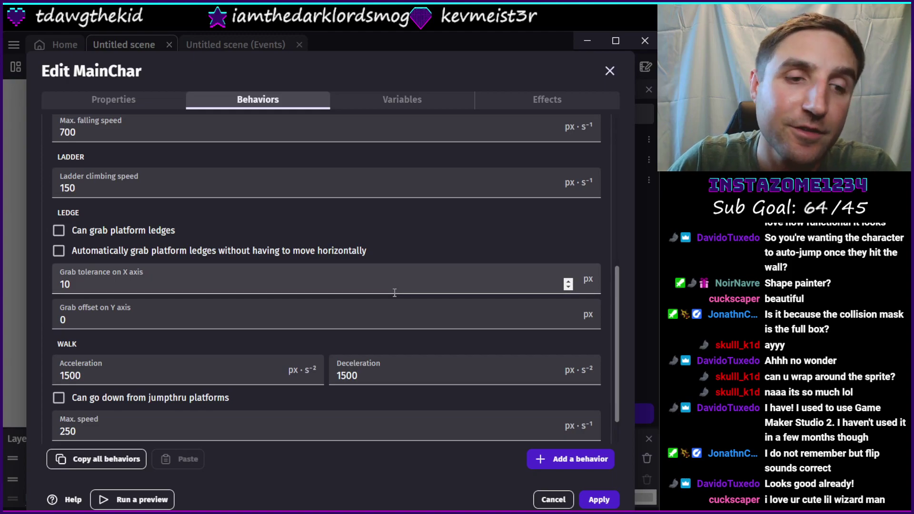
pyautogui.scroll(-1, 437, 391)
pyautogui.click(595, 499)
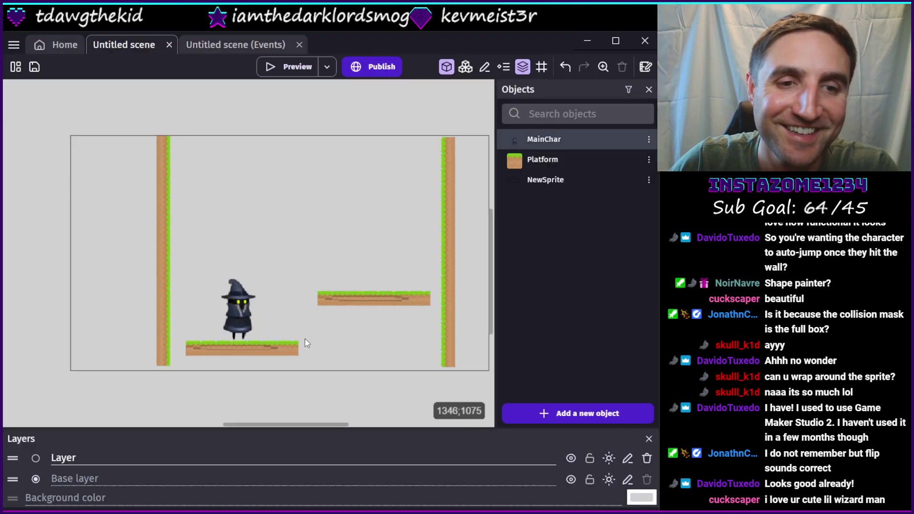
# - Set MainChar's origin point just above the wizard's hat at (184, 127)
pyautogui.click(250, 326)
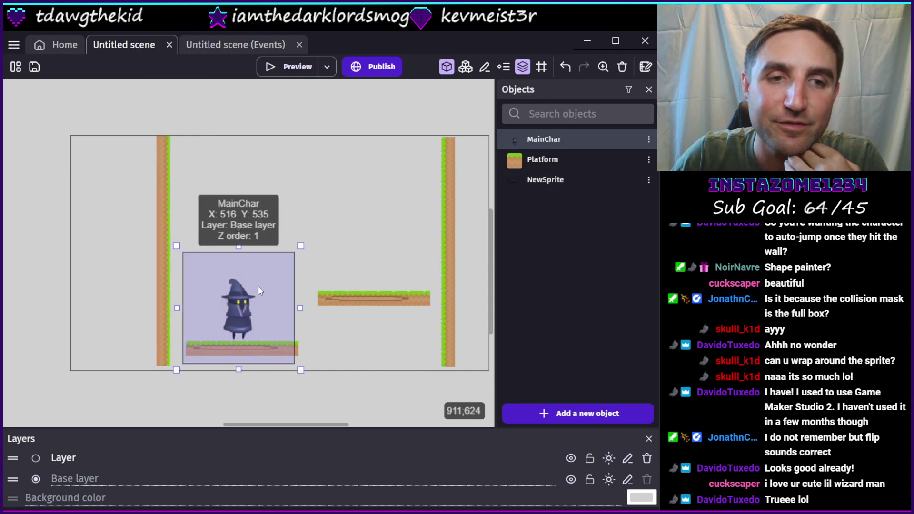
pyautogui.doubleClick(562, 143)
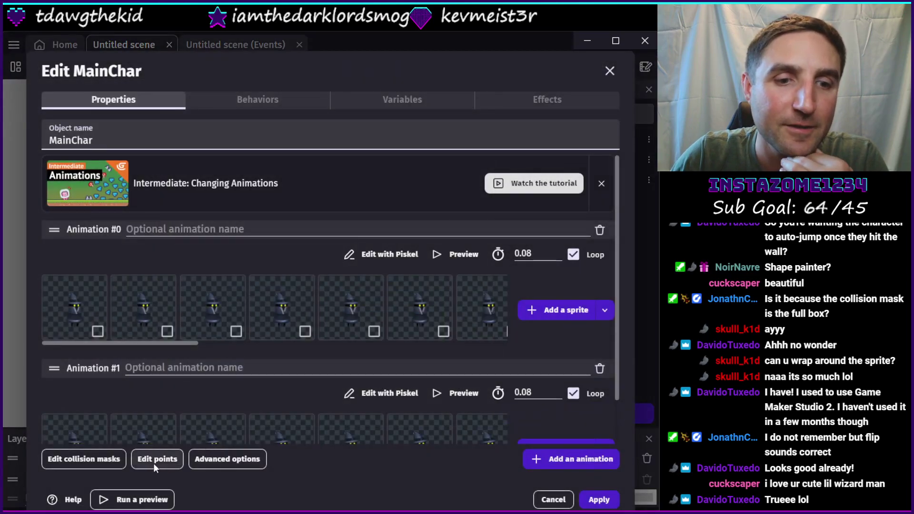
pyautogui.click(146, 462)
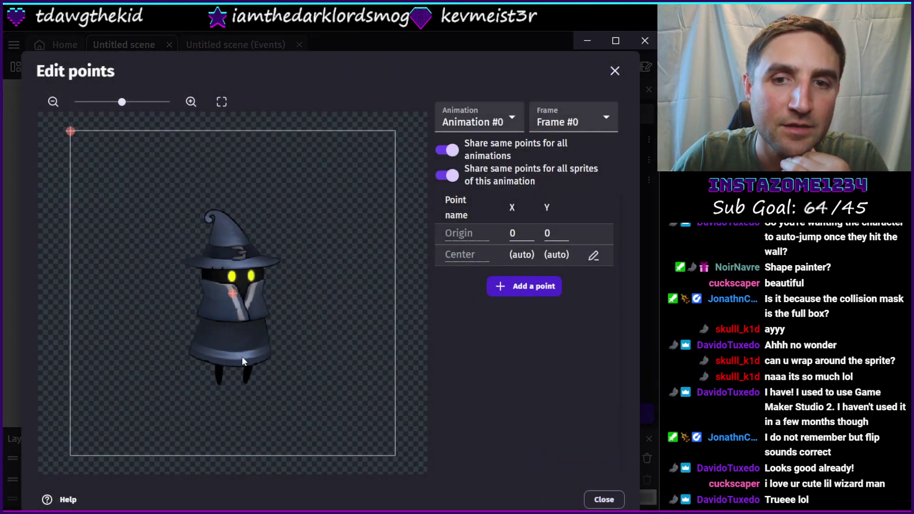
pyautogui.click(603, 499)
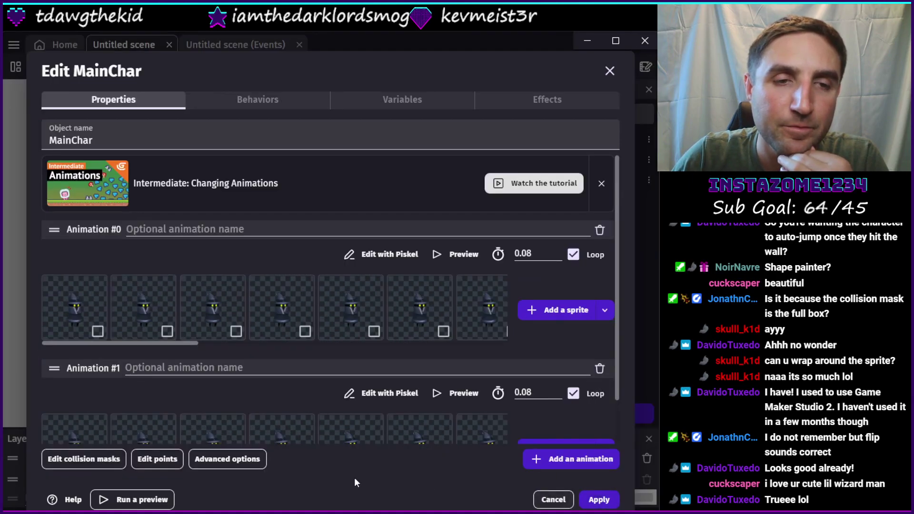
pyautogui.click(142, 462)
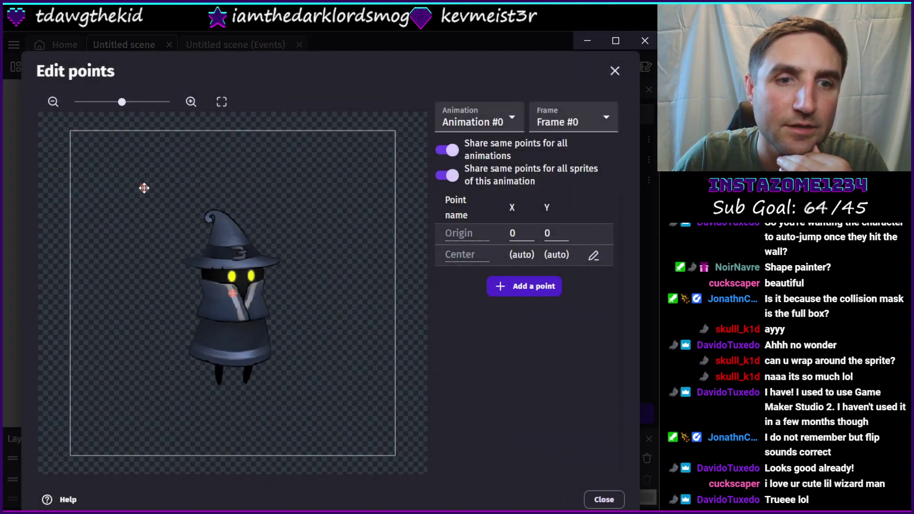
pyautogui.click(187, 211)
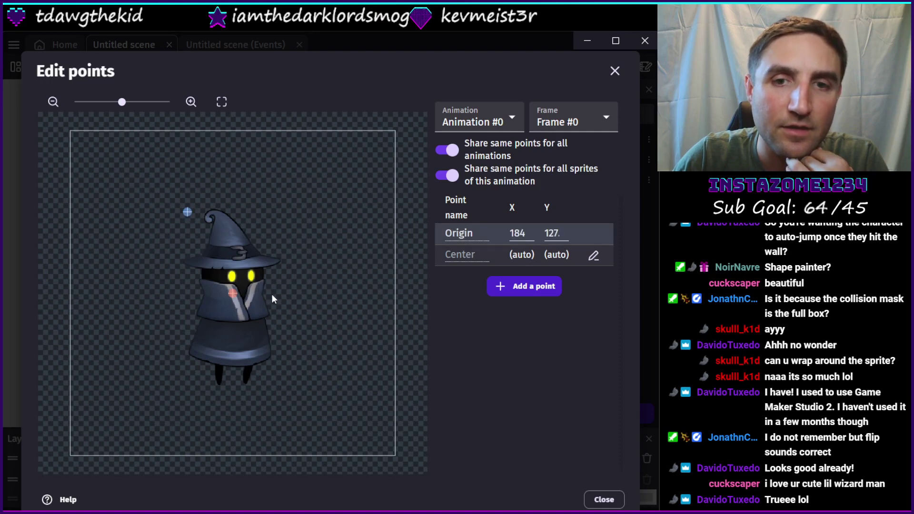
# - Confirm the origin on Animation #1, apply, and place the wizard on the lower-left platform
pyautogui.click(483, 120)
pyautogui.click(483, 157)
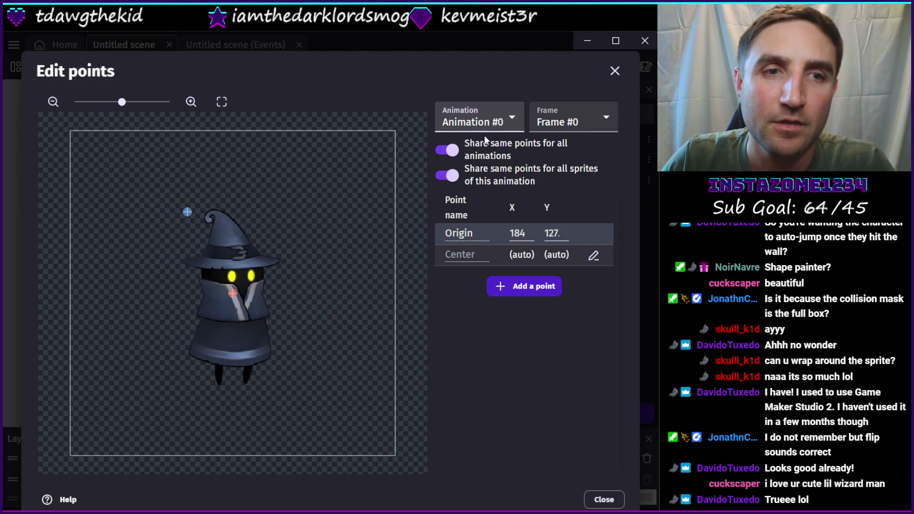
pyautogui.click(602, 500)
pyautogui.click(599, 500)
pyautogui.moveTo(210, 287); pyautogui.dragTo(235, 315)
pyautogui.click(287, 67)
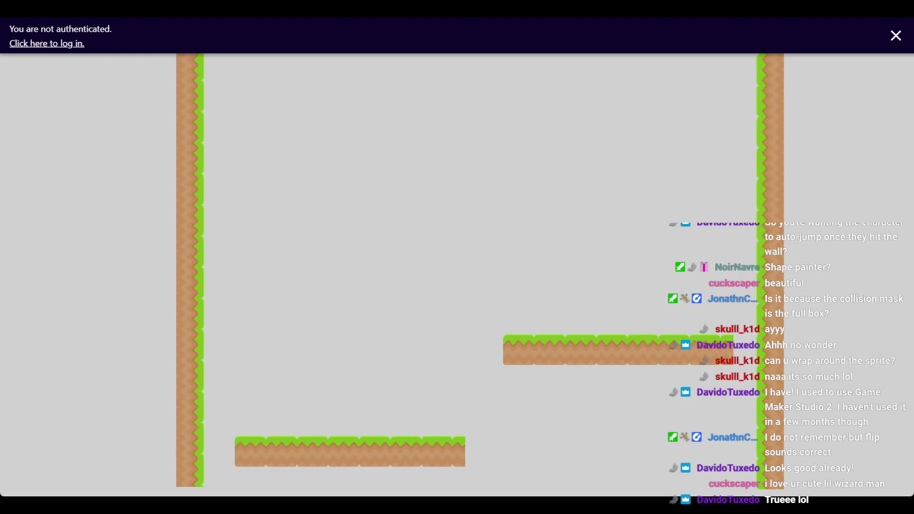
# - Close the running game preview after the test run
pyautogui.hotkey('alt', 'F4')
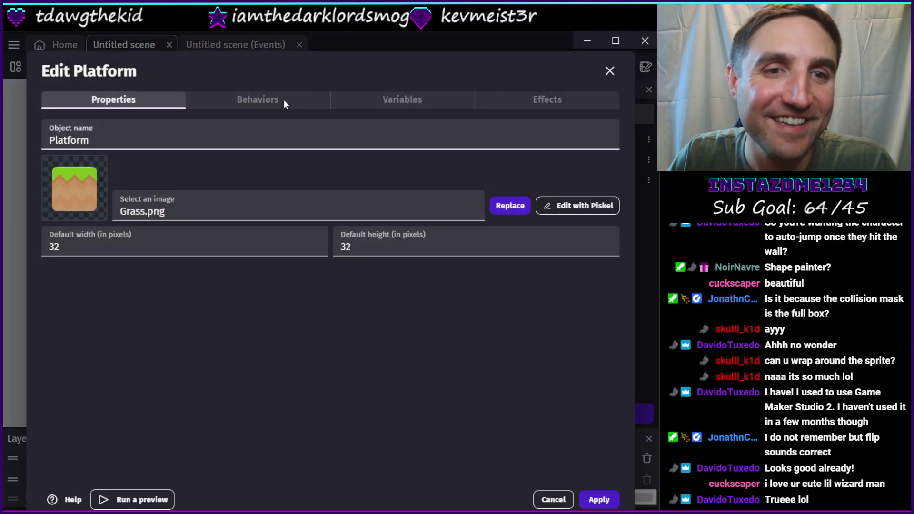
# - Close the Platform object's settings and show NewSprite's behaviors
pyautogui.click(284, 100)
pyautogui.click(610, 71)
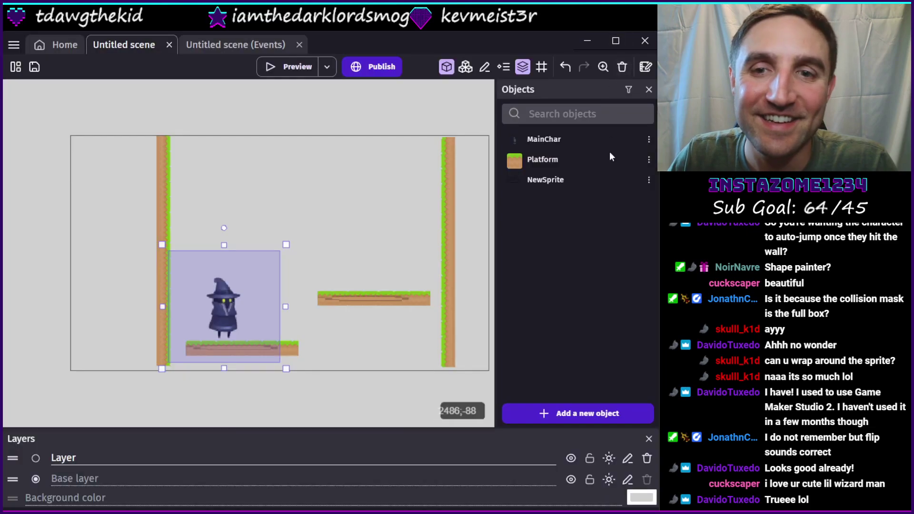
pyautogui.doubleClick(572, 184)
pyautogui.click(245, 101)
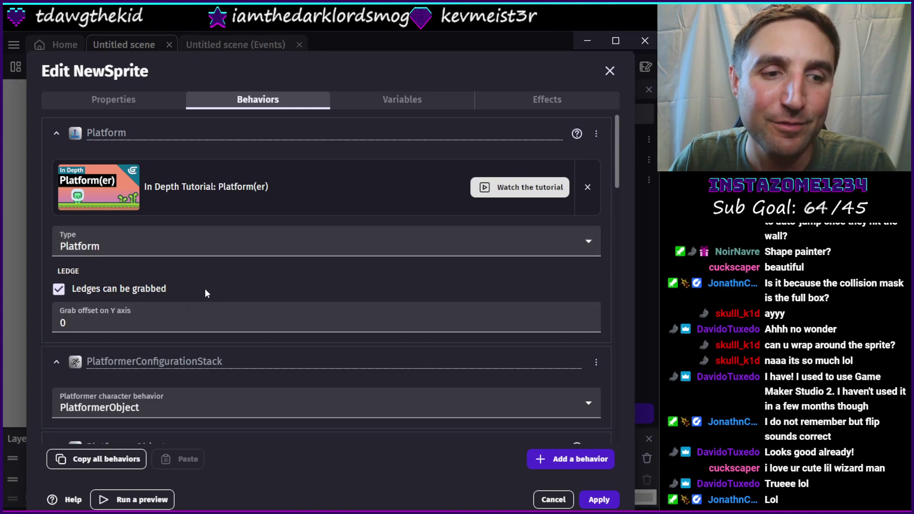
# - Remove the PlatformerObject platformer-character behaviors from NewSprite
pyautogui.scroll(-4, 206, 291)
pyautogui.scroll(-10, 205, 290)
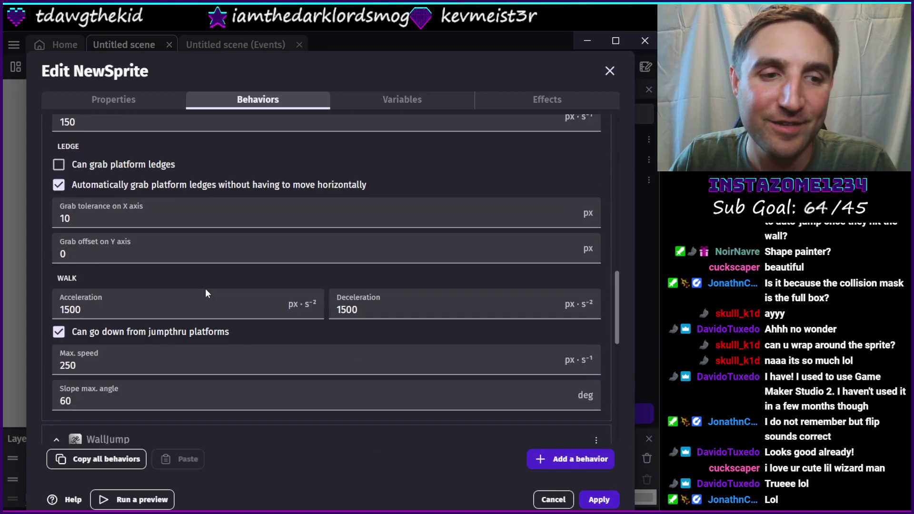
pyautogui.scroll(-10, 205, 288)
pyautogui.scroll(15, 385, 330)
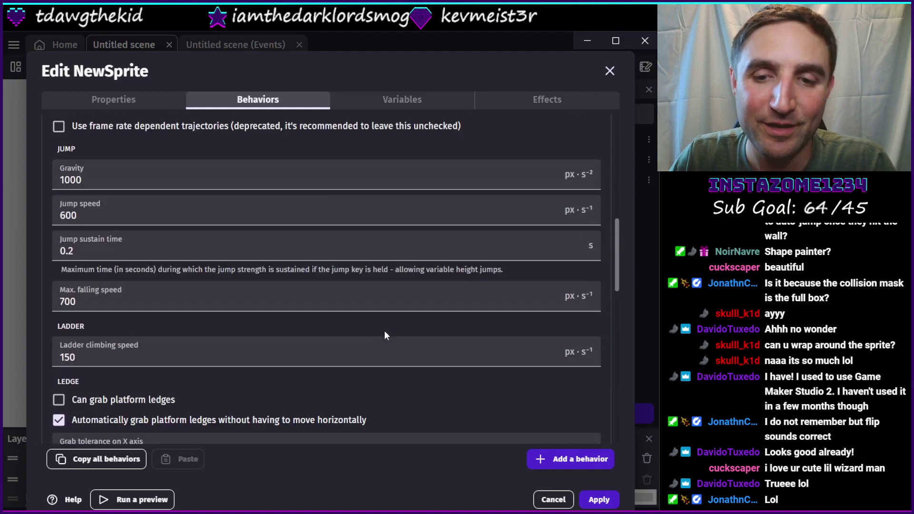
pyautogui.scroll(10, 410, 340)
pyautogui.scroll(-1, 433, 344)
pyautogui.scroll(3, 433, 345)
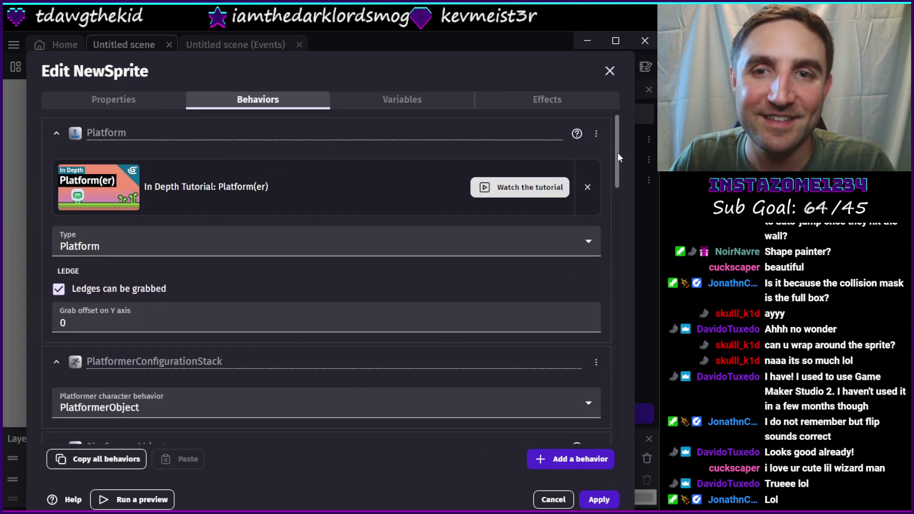
pyautogui.scroll(-4, 536, 289)
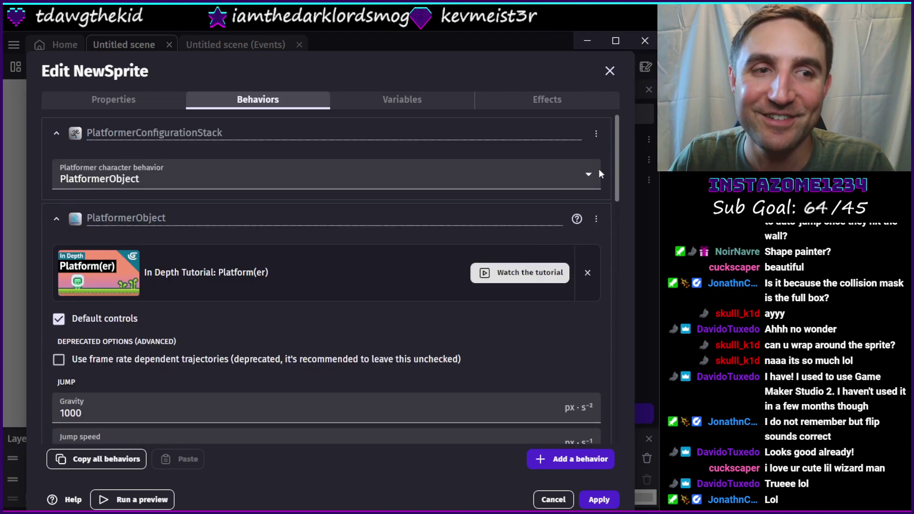
pyautogui.scroll(-2, 504, 291)
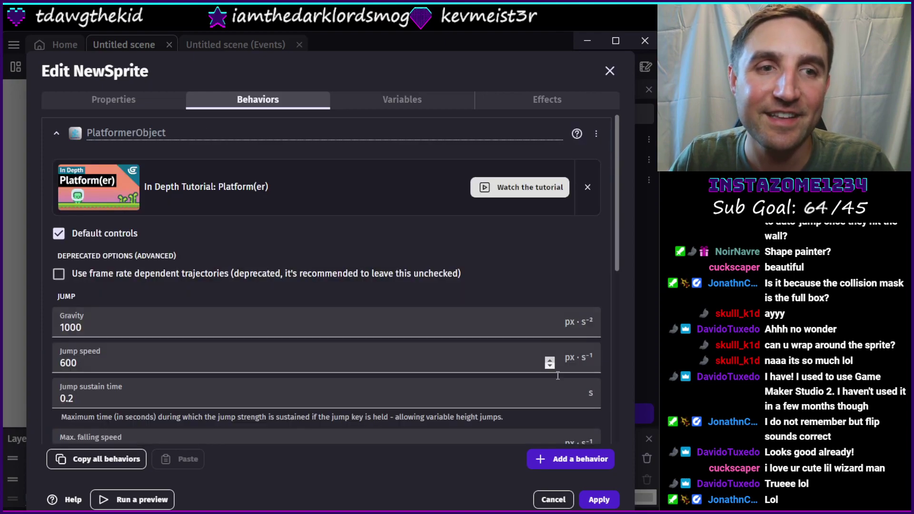
pyautogui.click(595, 134)
pyautogui.click(602, 155)
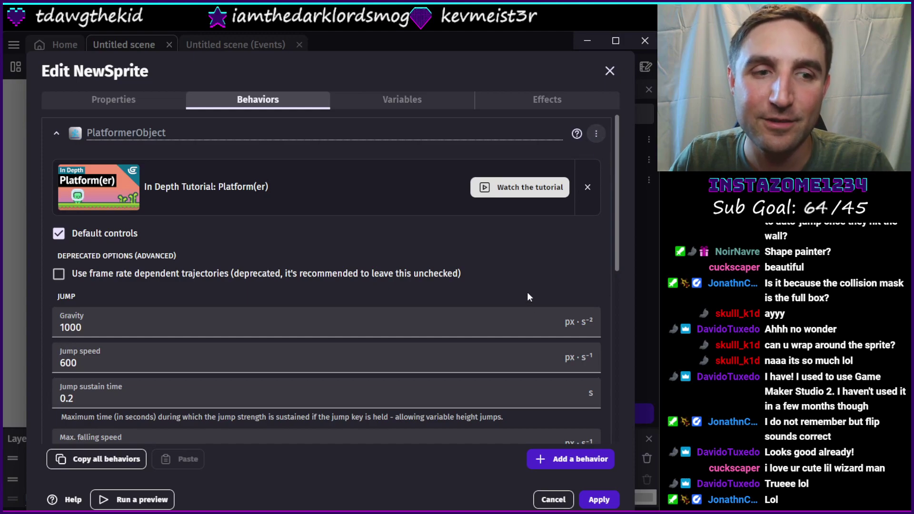
# - Add the plain Platform behavior to NewSprite and apply the change
pyautogui.click(350, 311)
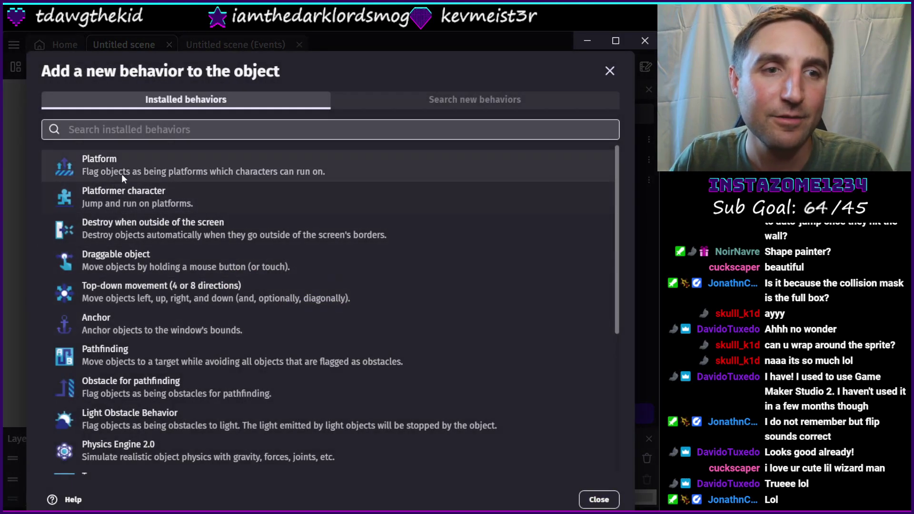
pyautogui.write('wall')
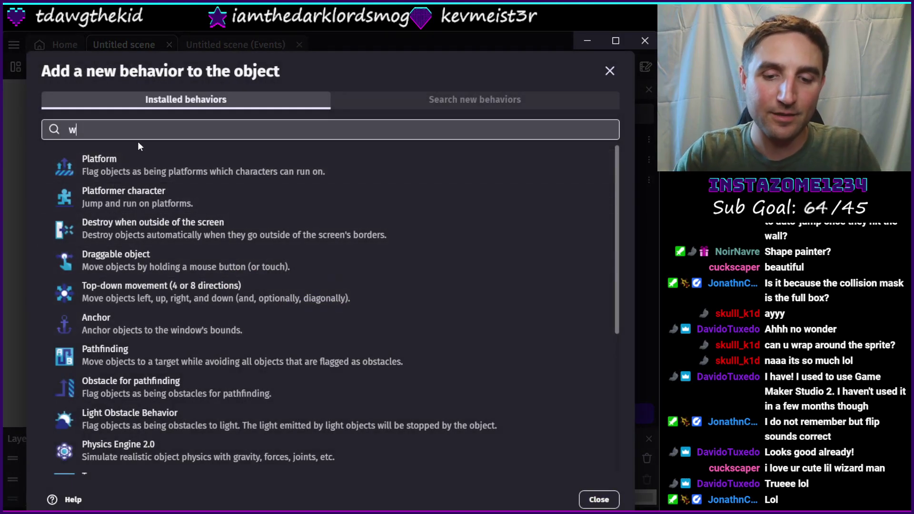
pyautogui.press('BackSpace')
pyautogui.press('BackSpace')
pyautogui.press('BackSpace')
pyautogui.press('BackSpace')
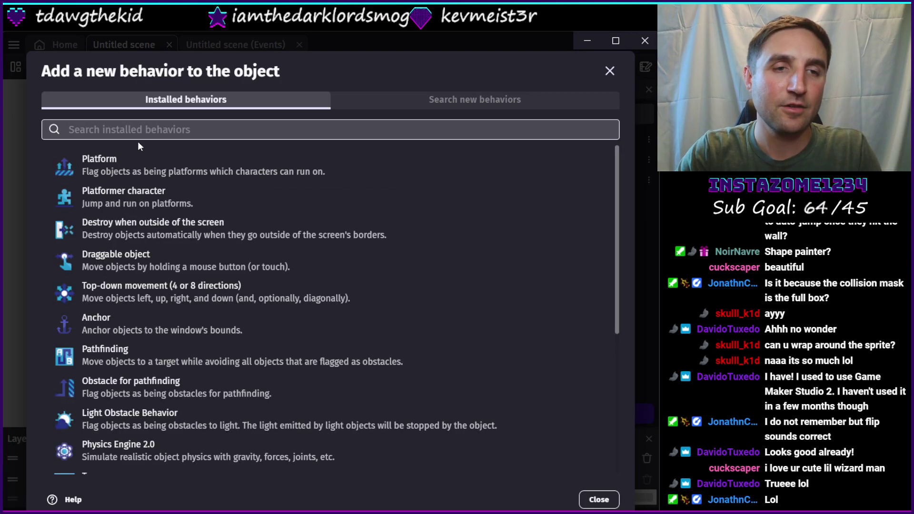
pyautogui.click(126, 171)
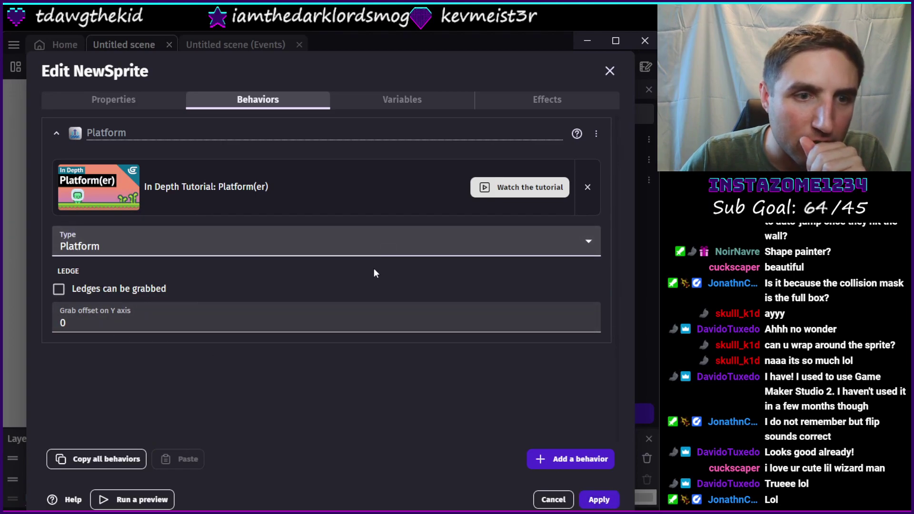
pyautogui.click(599, 499)
# - Start adding an action to the Right key event, browsing Platform's and NewSprite's actions
pyautogui.click(205, 45)
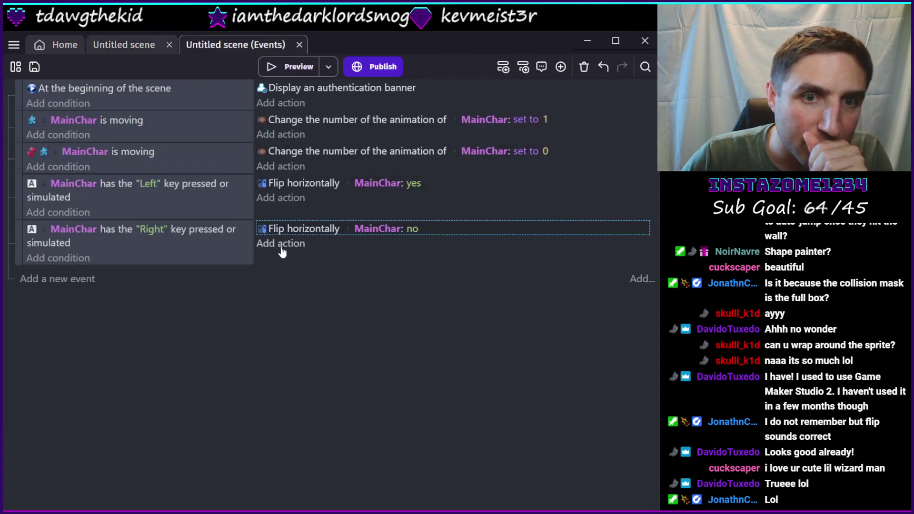
pyautogui.click(288, 243)
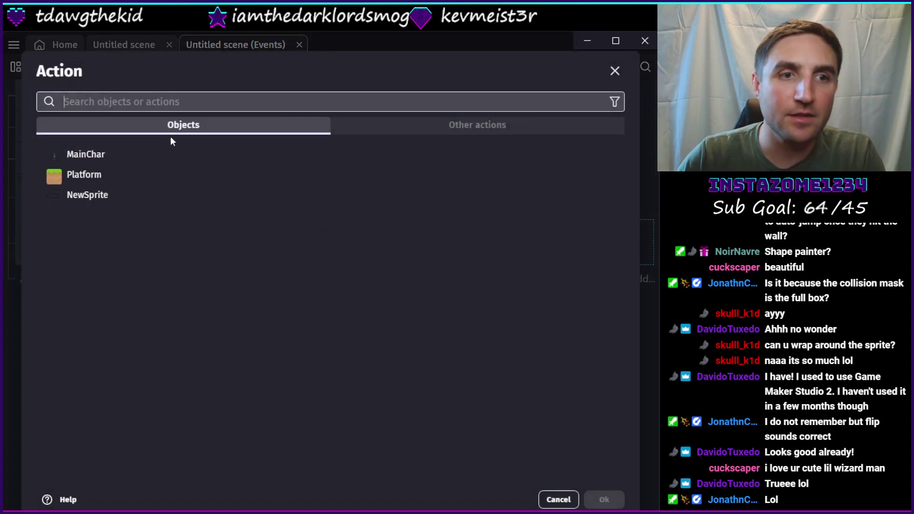
pyautogui.click(107, 176)
pyautogui.click(61, 500)
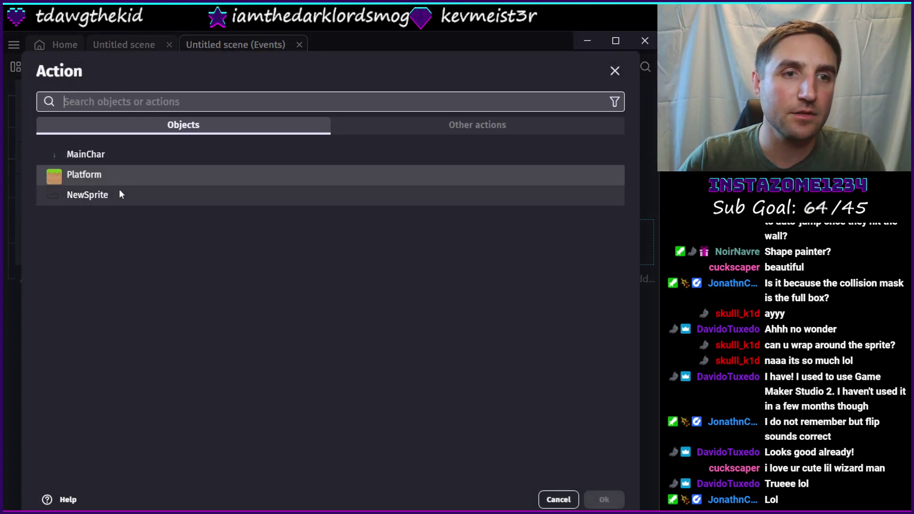
pyautogui.click(119, 190)
# - Look up NewSprite's platform type action, then cancel and return to the scene editor
pyautogui.write('wall')
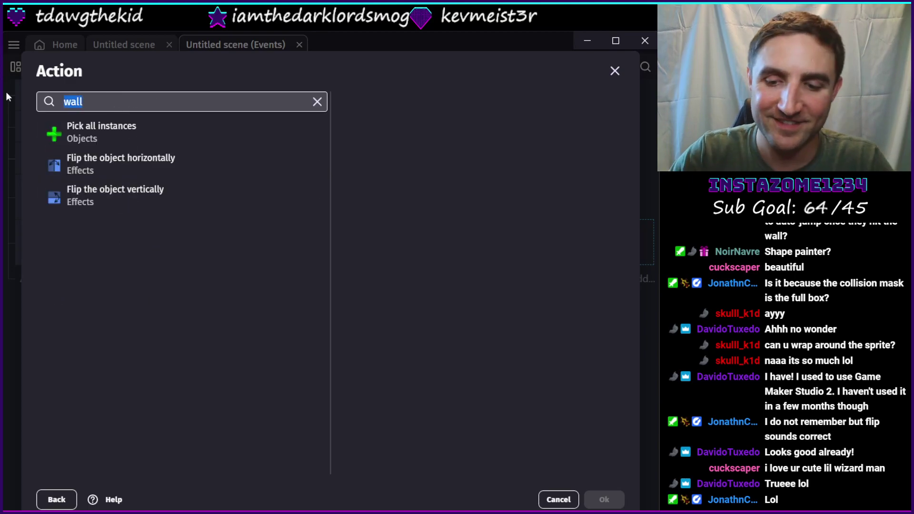
pyautogui.press('BackSpace')
pyautogui.write('advanced plat')
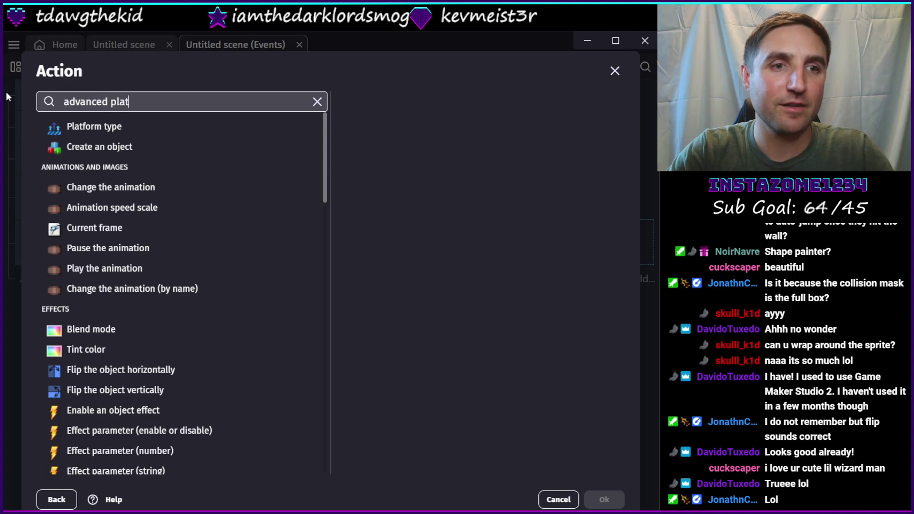
pyautogui.press('BackSpace')
pyautogui.press('BackSpace')
pyautogui.press('BackSpace')
pyautogui.press('BackSpace')
pyautogui.press('BackSpace')
pyautogui.press('BackSpace')
pyautogui.press('BackSpace')
pyautogui.press('BackSpace')
pyautogui.press('BackSpace')
pyautogui.press('BackSpace')
pyautogui.press('BackSpace')
pyautogui.press('BackSpace')
pyautogui.press('BackSpace')
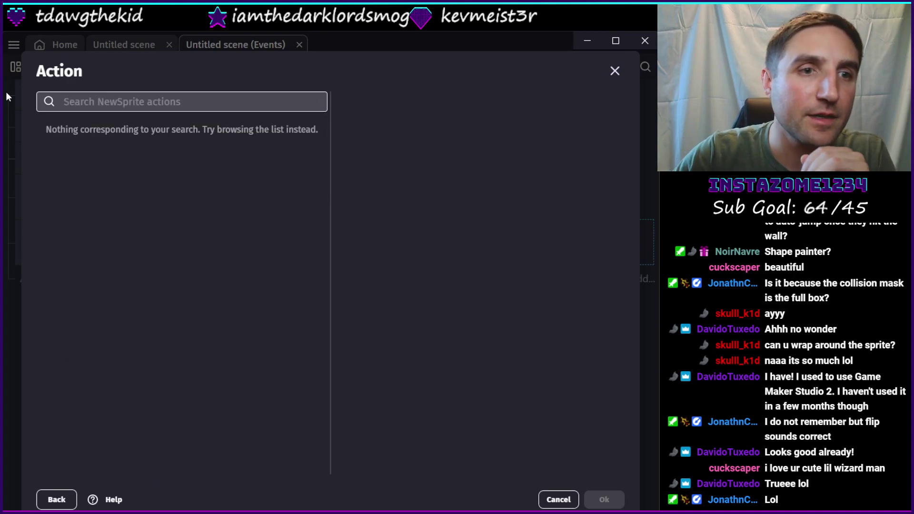
pyautogui.click(123, 127)
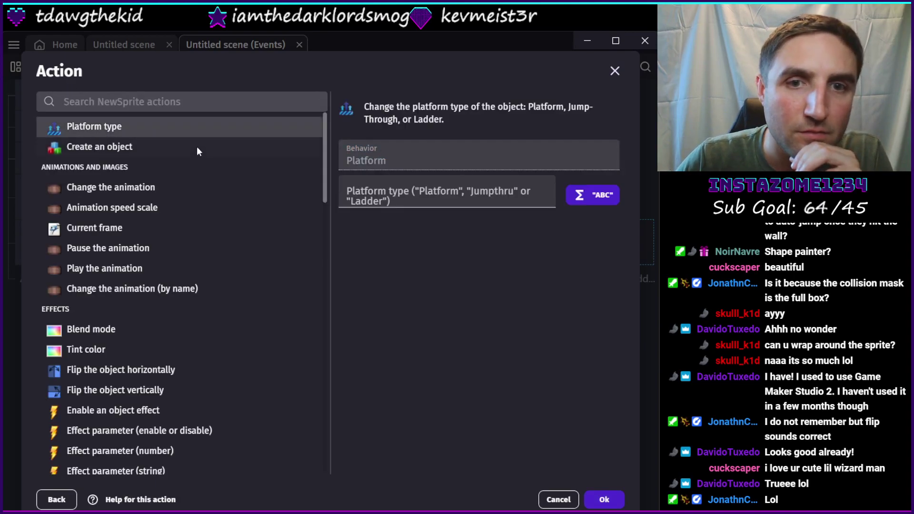
pyautogui.click(421, 192)
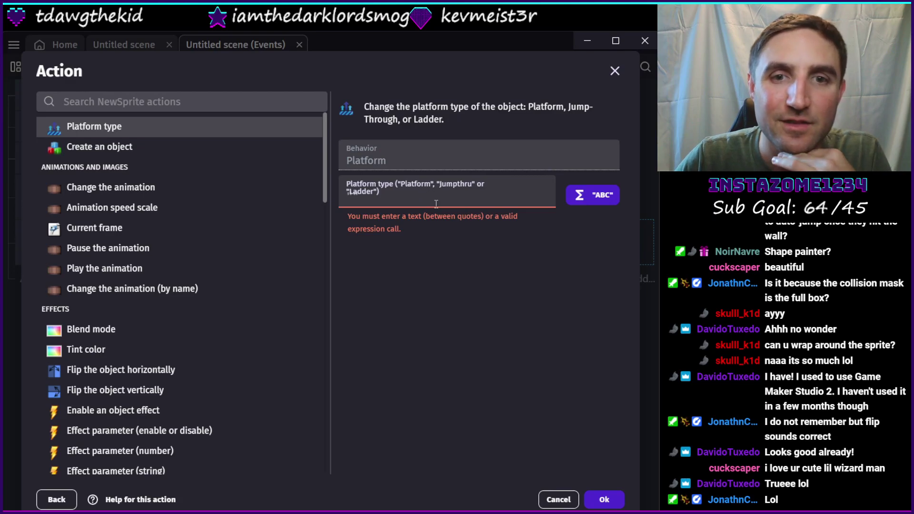
pyautogui.click(555, 504)
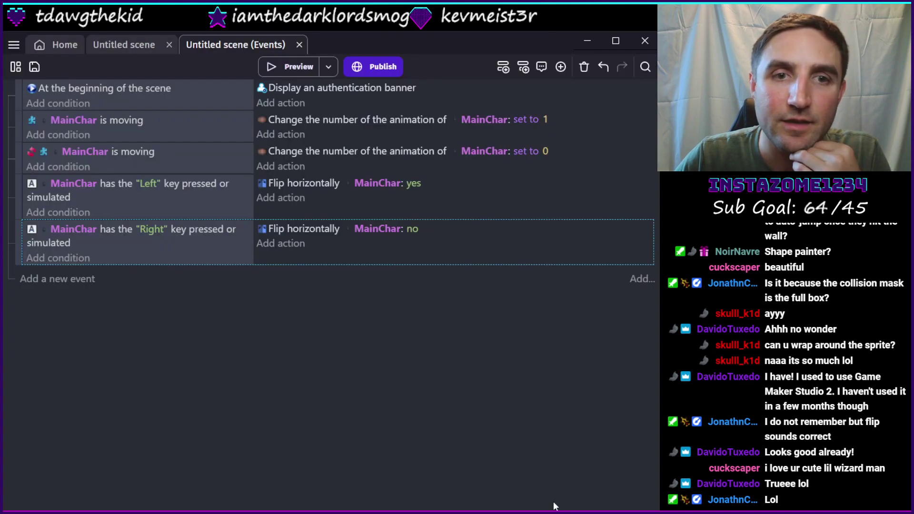
pyautogui.click(141, 41)
# - Launch the preview and walk and jump the wizard onto the right platform and back off it
pyautogui.click(288, 67)
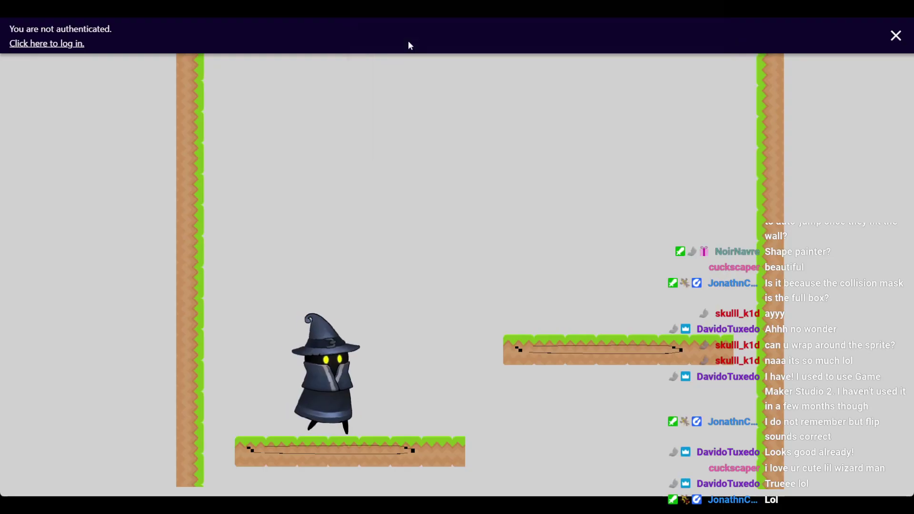
pyautogui.press('Right')
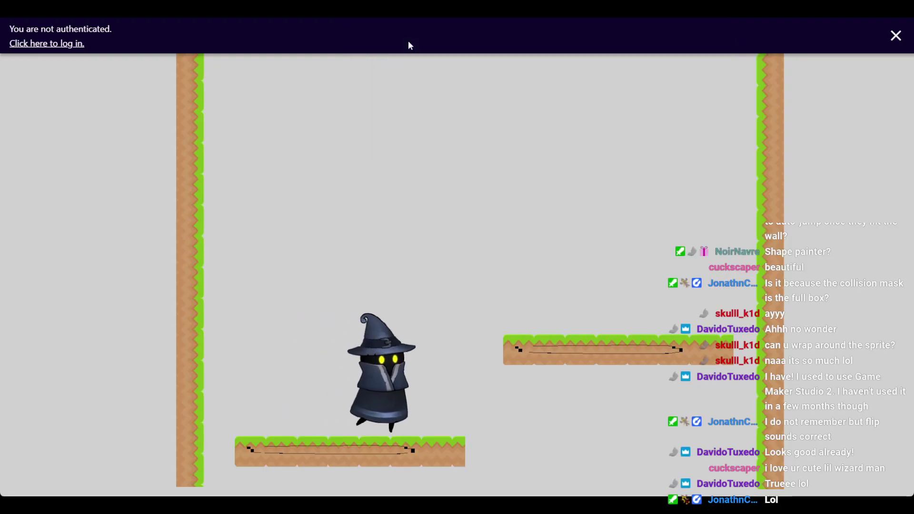
pyautogui.press('space')
pyautogui.press('space')
pyautogui.press('space')
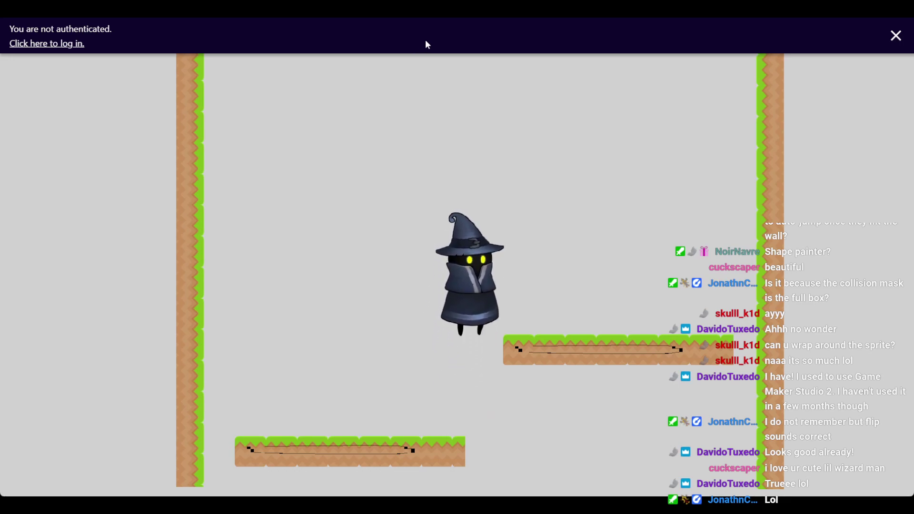
pyautogui.press('space')
pyautogui.press('Right')
pyautogui.press('Right')
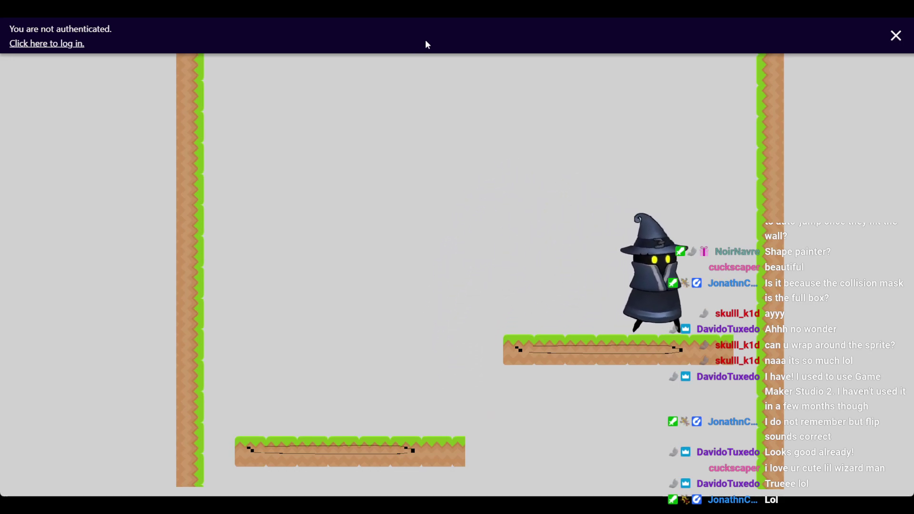
pyautogui.press('Left')
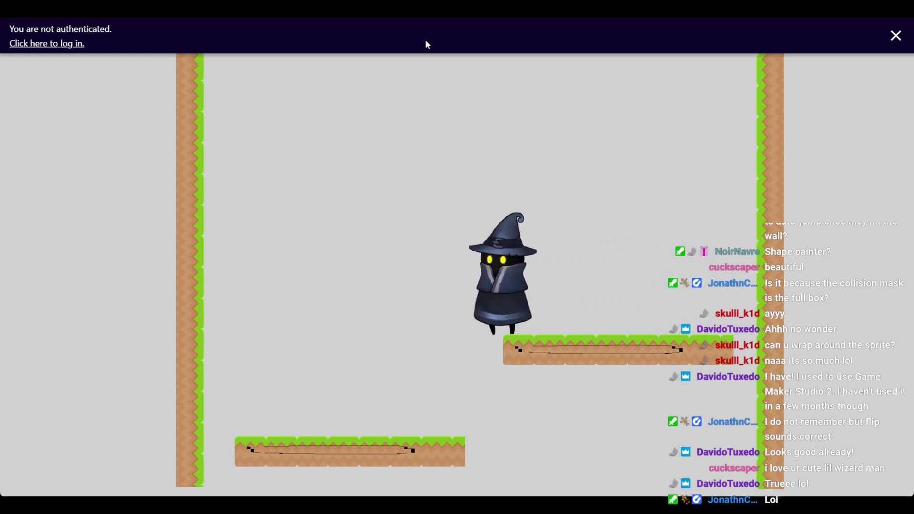
pyautogui.press('Left')
pyautogui.press('Left')
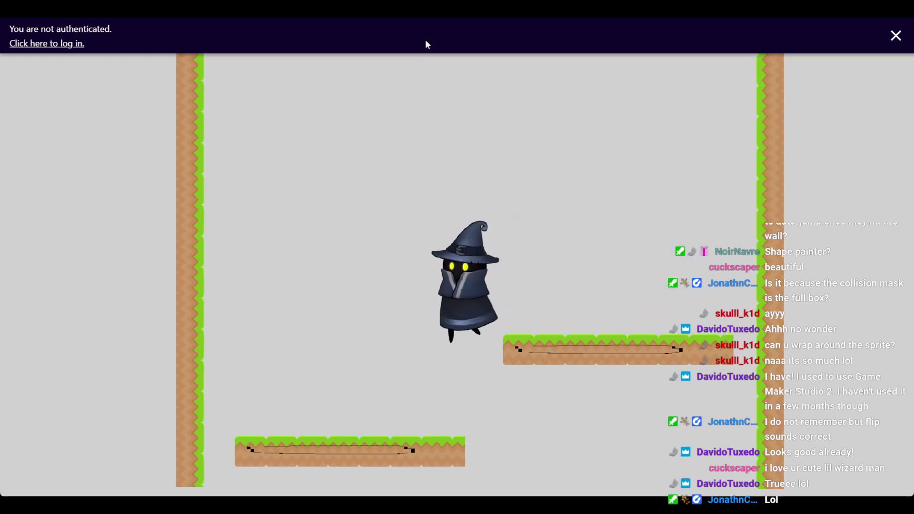
# - Jump the wizard back up onto the right platform, then close the preview
pyautogui.press('space')
pyautogui.press('Right')
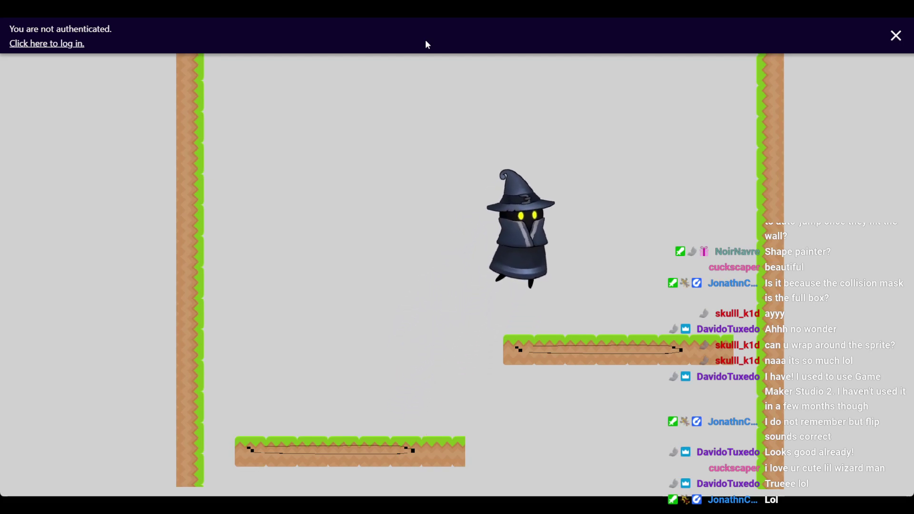
pyautogui.press('Left')
pyautogui.press('Left')
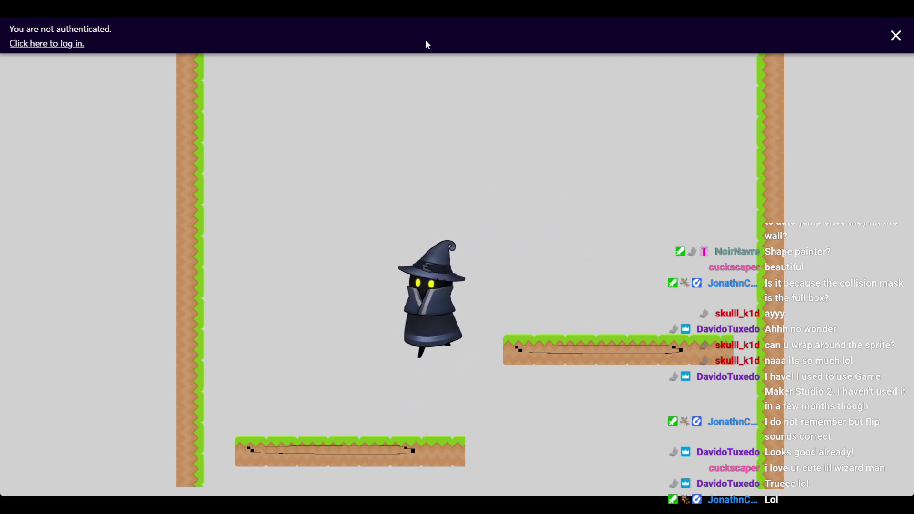
pyautogui.press('space')
pyautogui.press('Right')
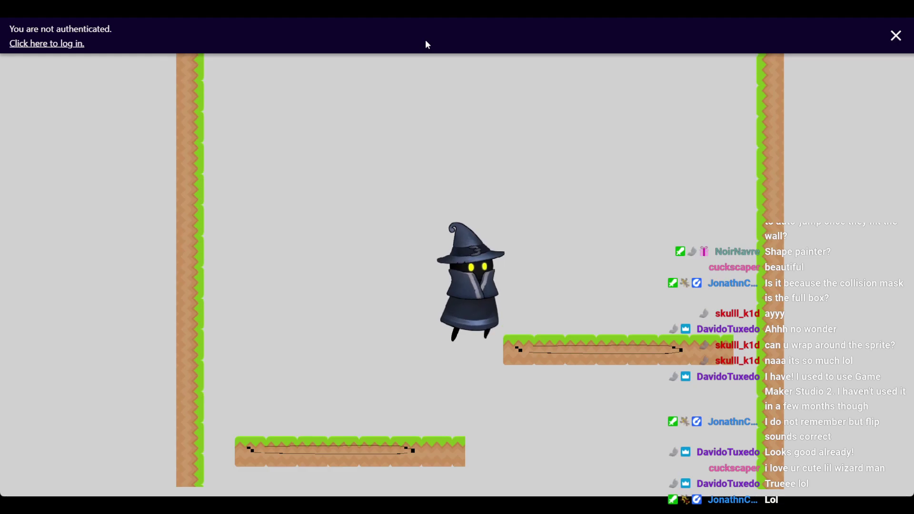
pyautogui.press('space')
pyautogui.press('Right')
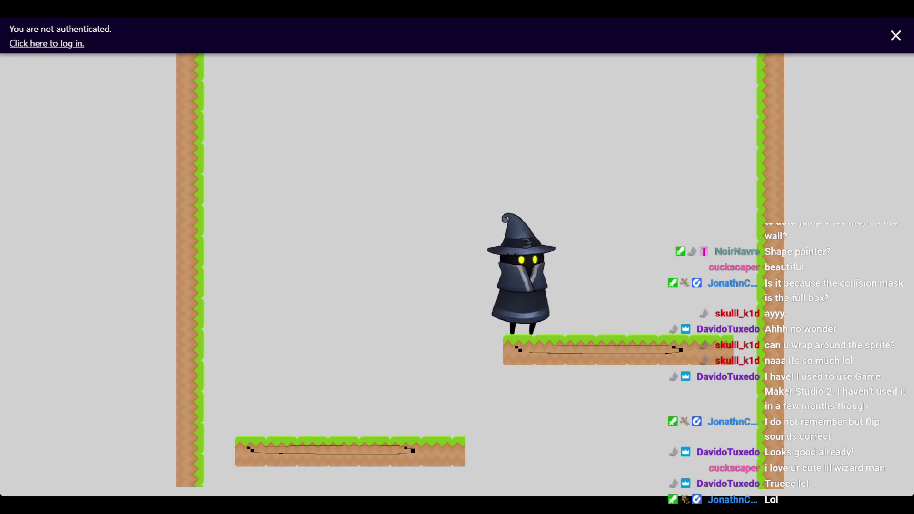
pyautogui.press('Escape')
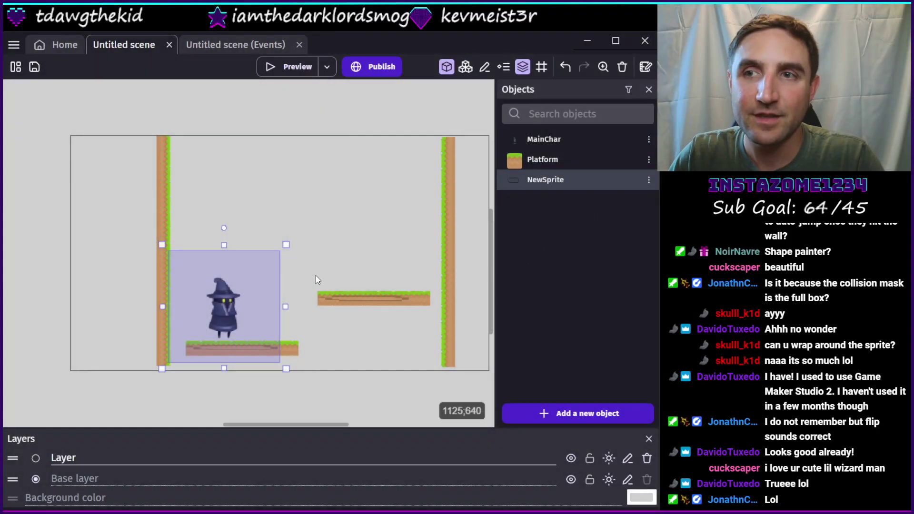
# - Drag a NewSprite instance into the level, place it on the left and right walls, and preview
pyautogui.moveTo(536, 184); pyautogui.dragTo(240, 195)
pyautogui.click(244, 195)
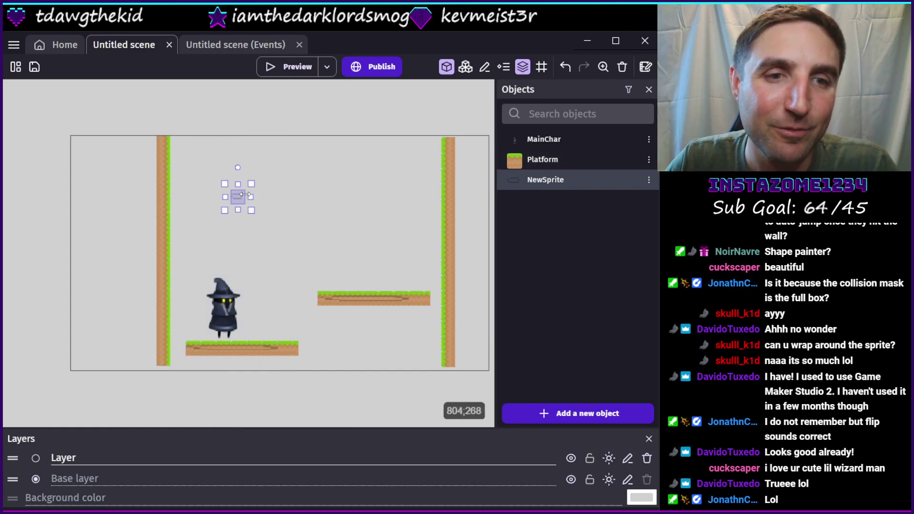
pyautogui.moveTo(237, 189); pyautogui.dragTo(159, 371)
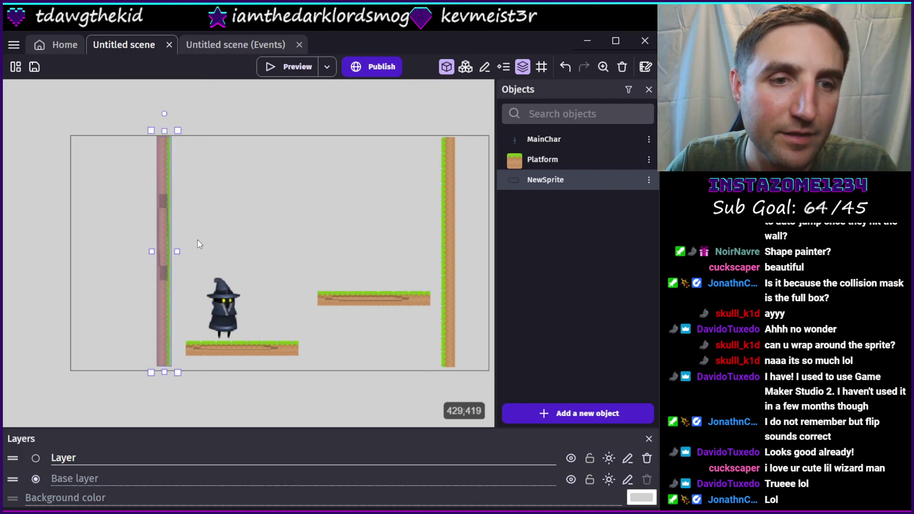
pyautogui.moveTo(164, 246); pyautogui.dragTo(452, 244)
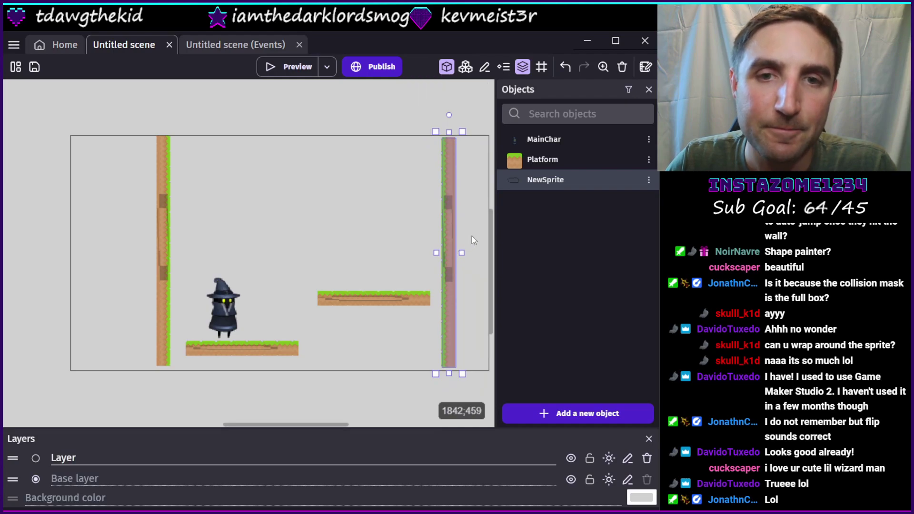
pyautogui.click(474, 241)
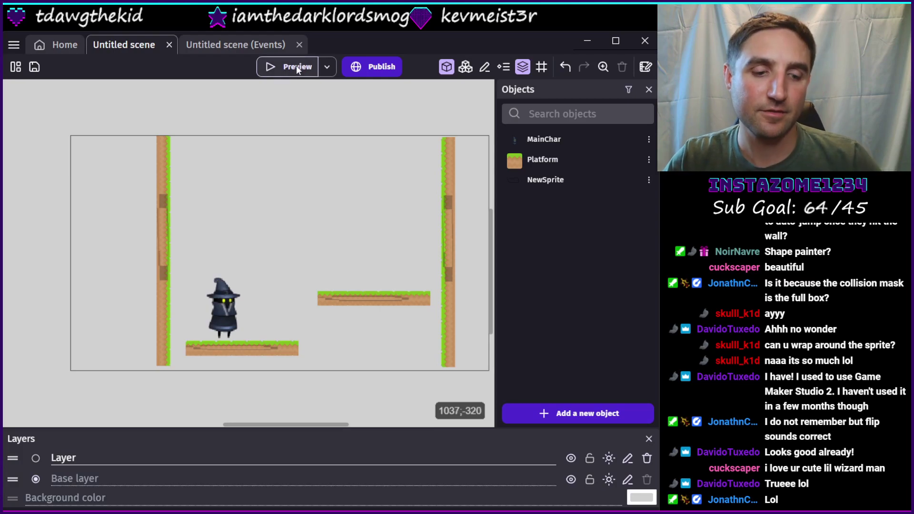
pyautogui.click(370, 67)
pyautogui.press('Left')
pyautogui.press('space')
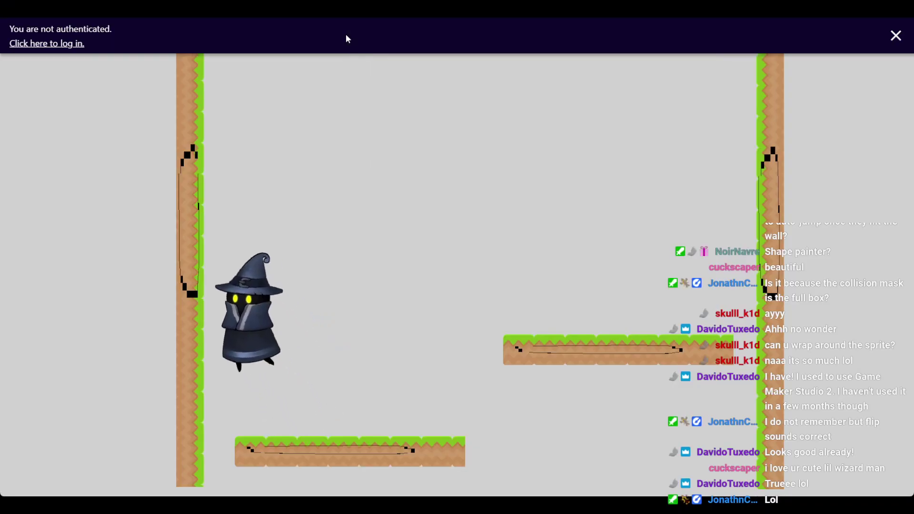
pyautogui.press('Right')
pyautogui.press('Left')
pyautogui.press('space')
pyautogui.press('Right')
pyautogui.press('space')
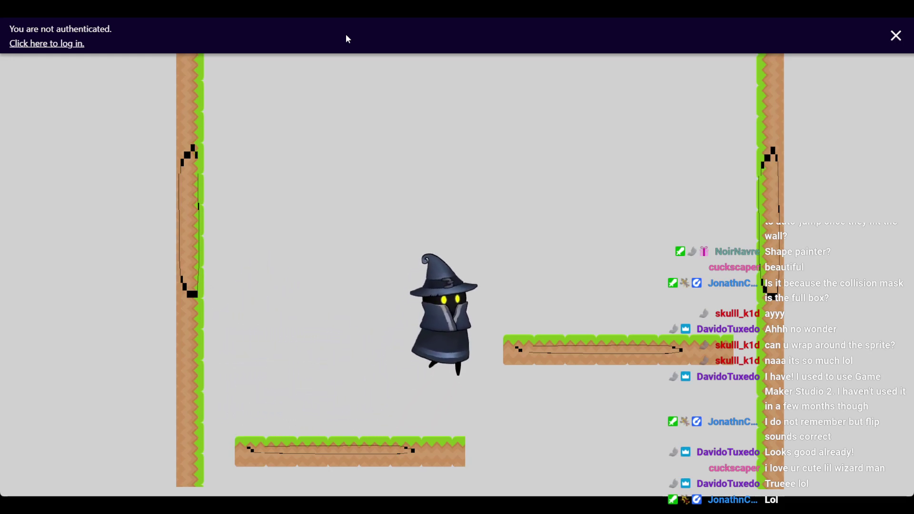
pyautogui.press('Right')
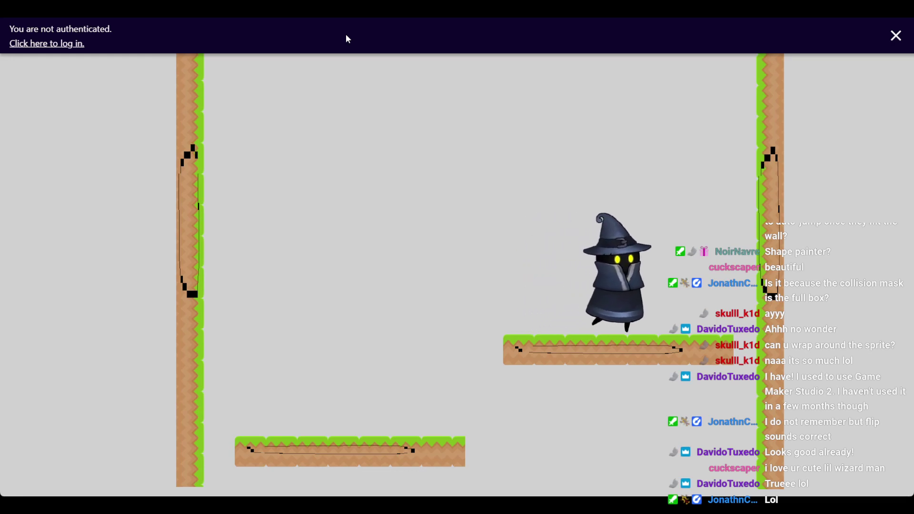
pyautogui.press('space')
pyautogui.press('Left')
pyautogui.press('Right')
pyautogui.press('space')
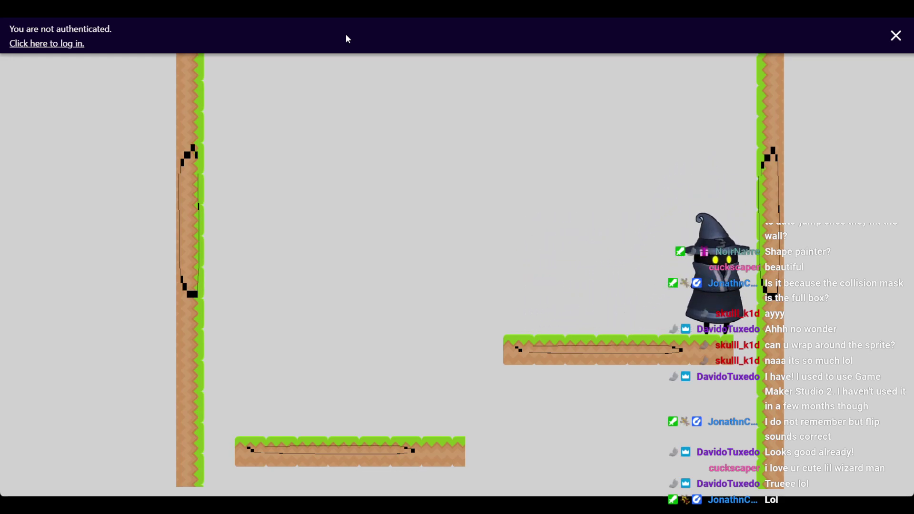
pyautogui.press('Left')
pyautogui.press('space')
pyautogui.press('Right')
pyautogui.press('Left')
pyautogui.press('space')
pyautogui.press('Right')
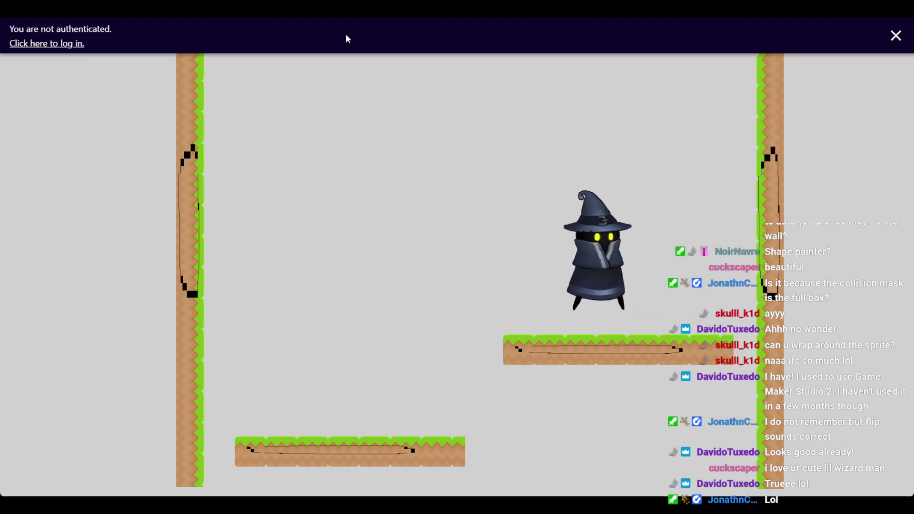
pyautogui.press('Escape')
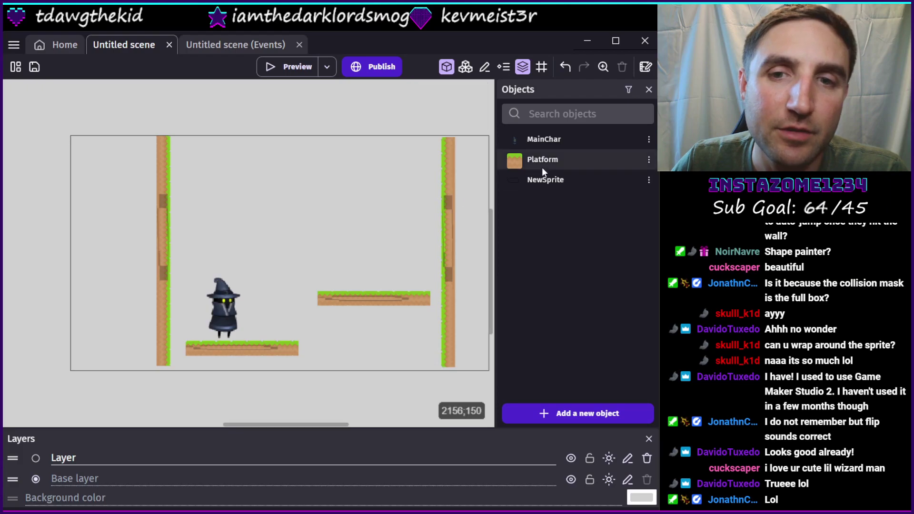
# - Raise MainChar's PlatformerObject jump speed from 600 to 800
pyautogui.doubleClick(545, 139)
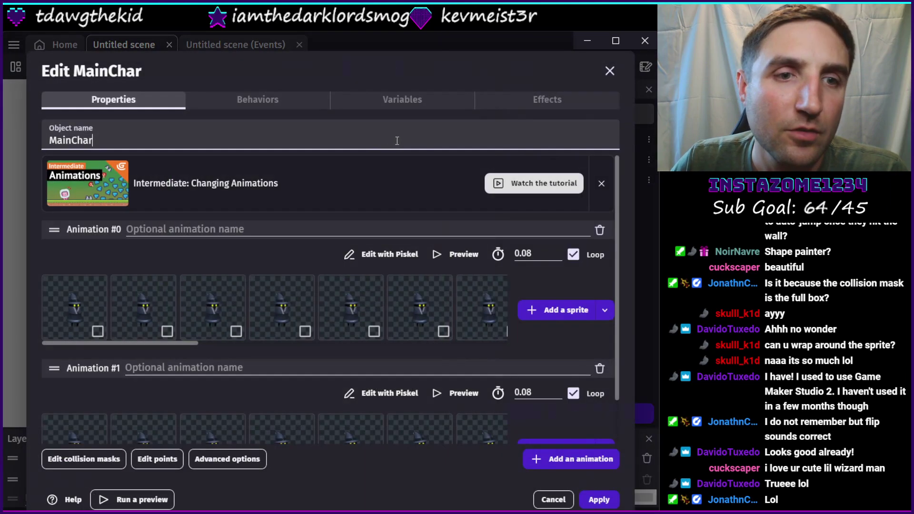
pyautogui.click(244, 107)
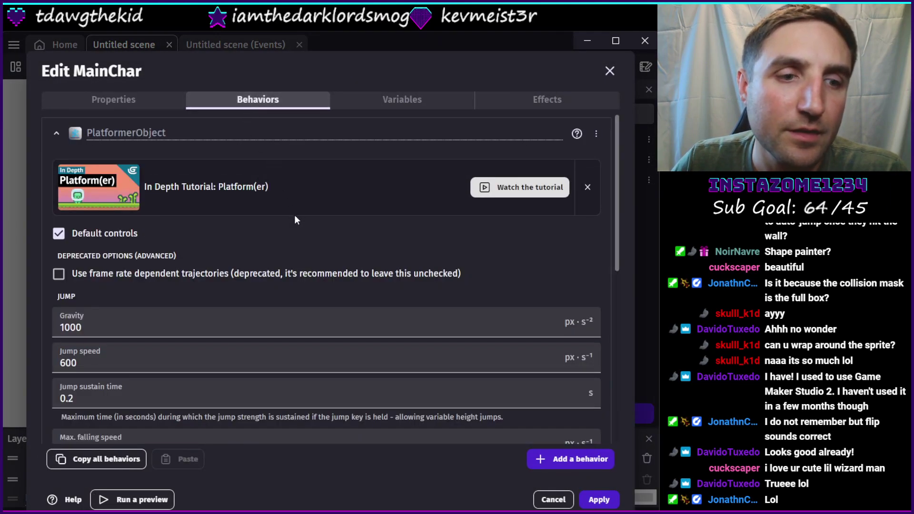
pyautogui.scroll(-3, 294, 215)
pyautogui.scroll(-5, 290, 228)
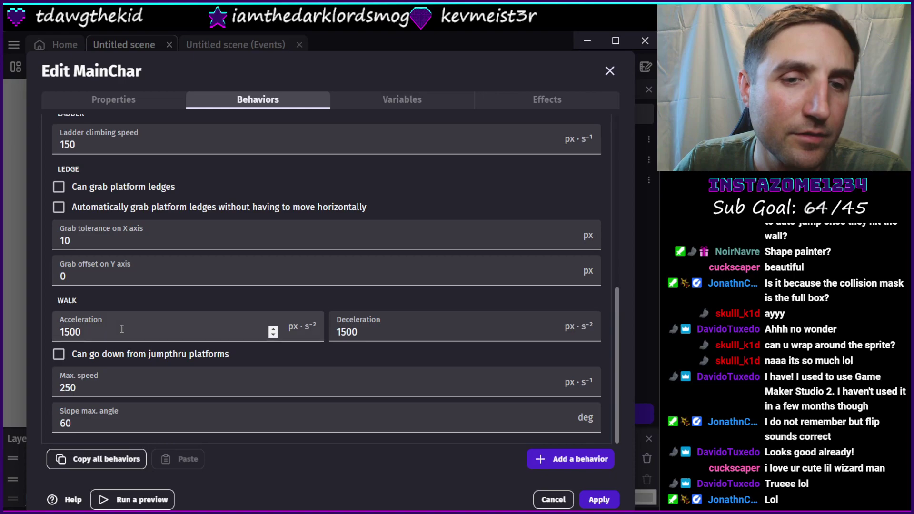
pyautogui.scroll(9, 110, 379)
pyautogui.moveTo(105, 366); pyautogui.dragTo(4, 373)
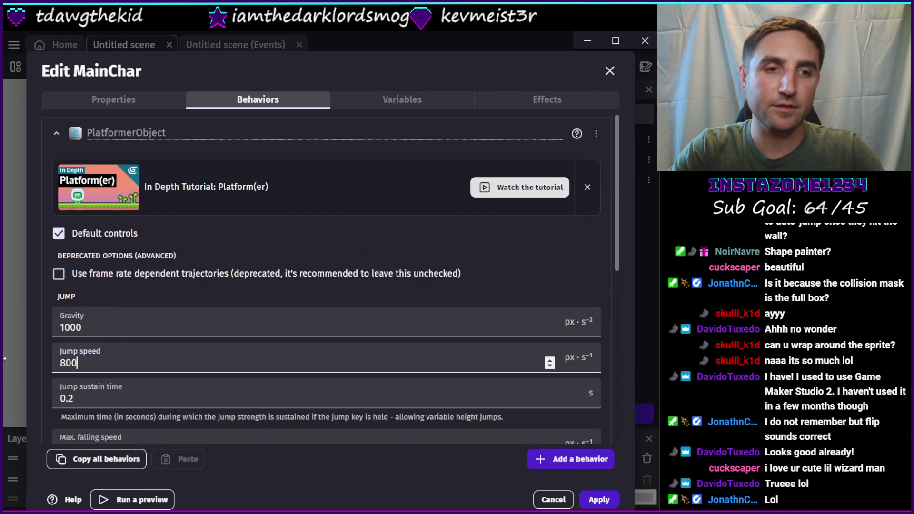
pyautogui.scroll(-8, 256, 353)
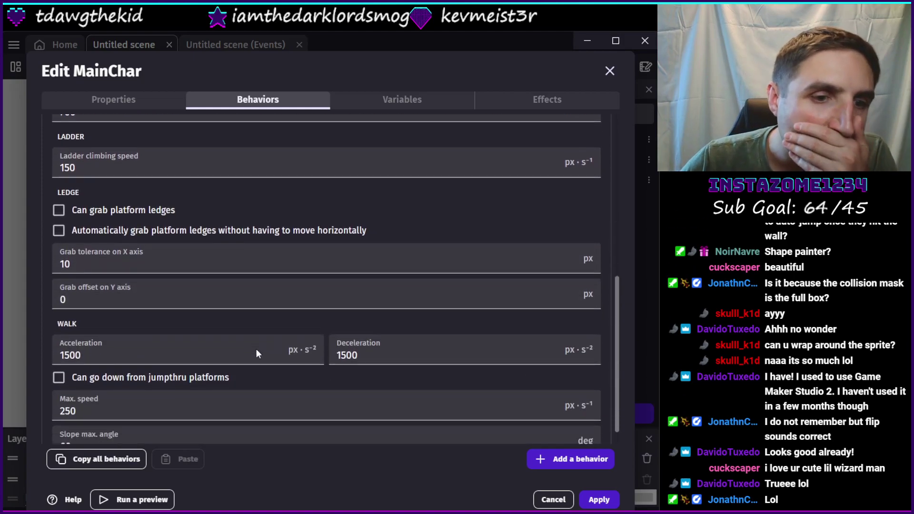
pyautogui.scroll(-1, 255, 354)
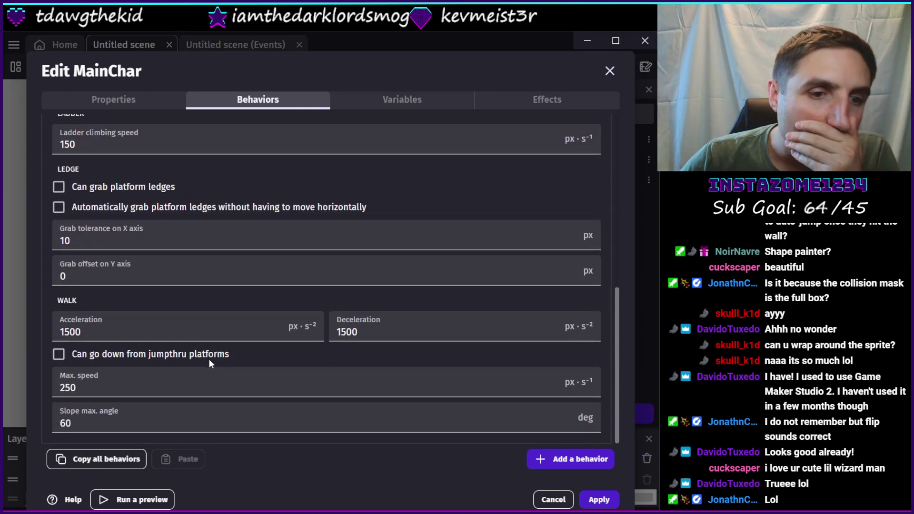
pyautogui.press('Tab')
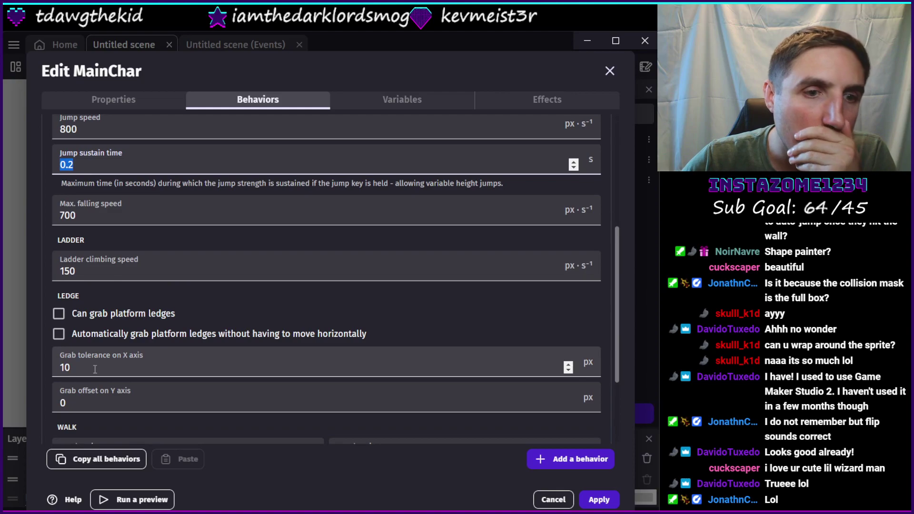
# - Collapse the PlatformerObject settings and bring up the list of behaviors to add
pyautogui.scroll(10, 215, 366)
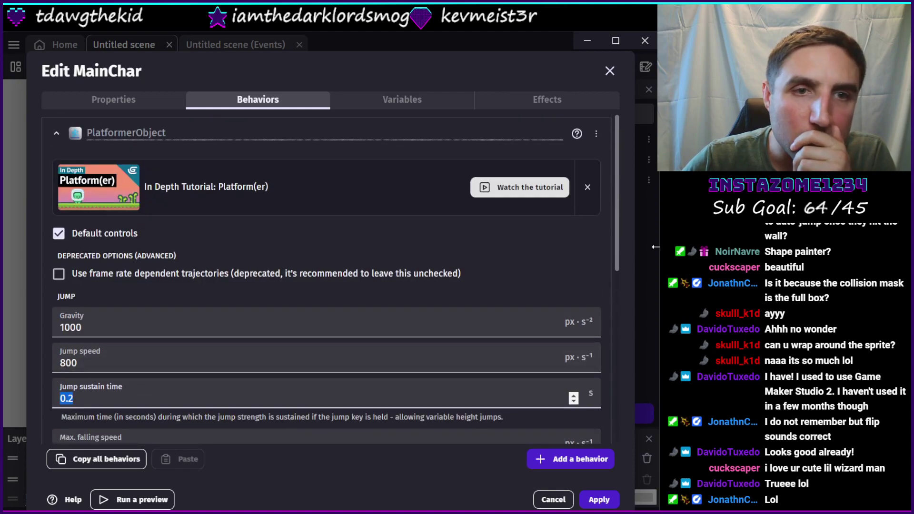
pyautogui.click(55, 133)
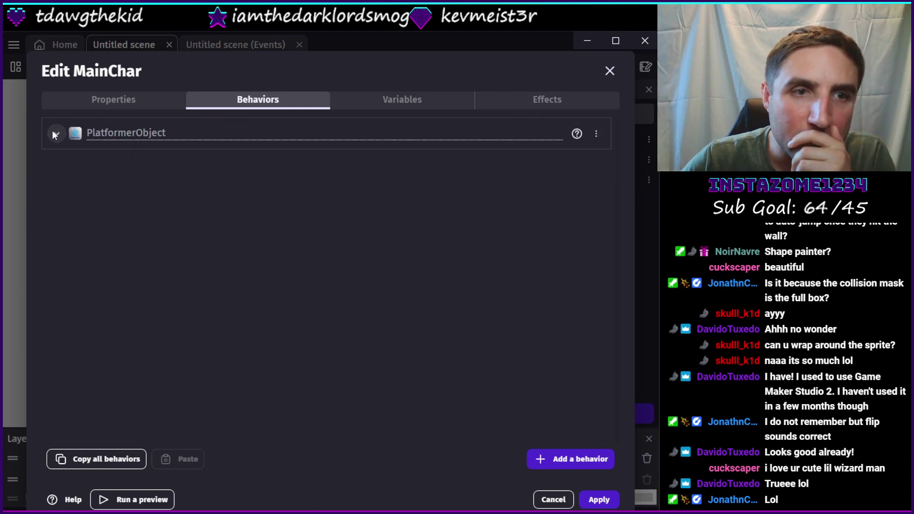
pyautogui.click(564, 463)
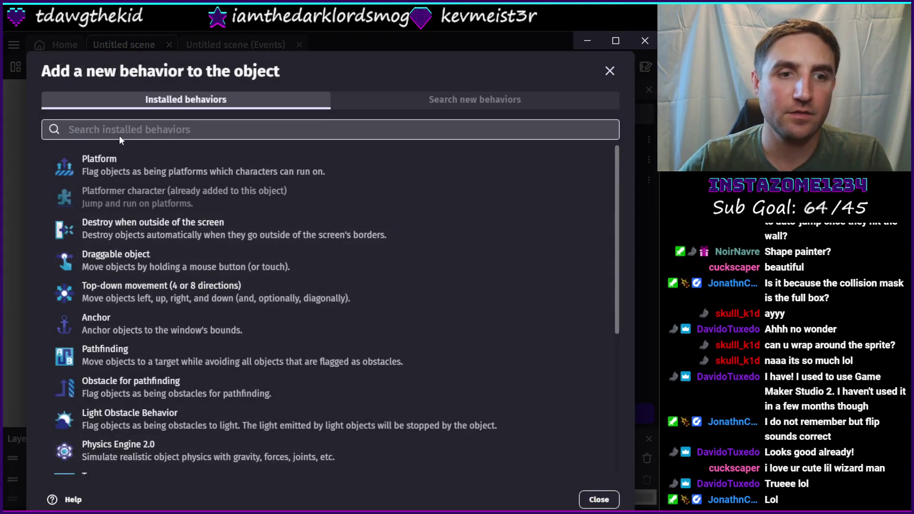
# - Search the behavior list for platform behaviors and add Wall jump to MainChar
pyautogui.write('advancef')
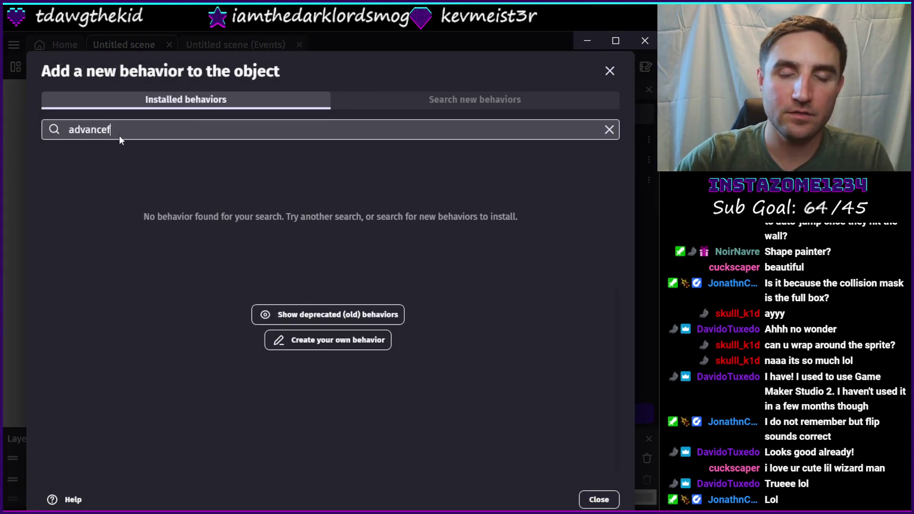
pyautogui.press('BackSpace')
pyautogui.press('BackSpace')
pyautogui.press('BackSpace')
pyautogui.press('BackSpace')
pyautogui.press('BackSpace')
pyautogui.press('BackSpace')
pyautogui.write('platfo')
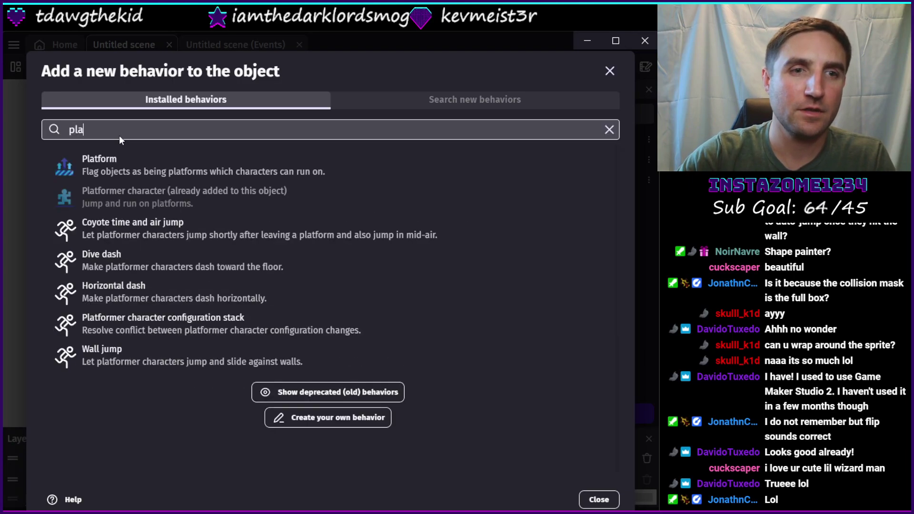
pyautogui.click(119, 353)
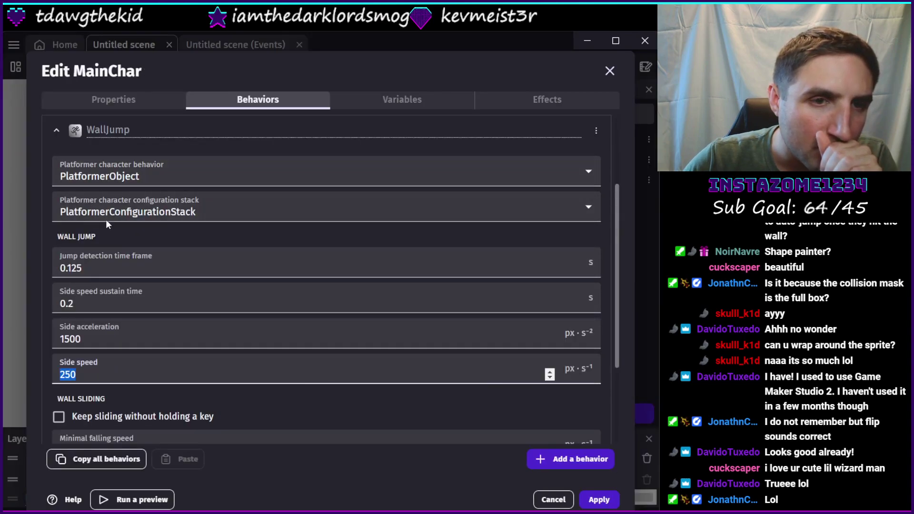
pyautogui.click(72, 127)
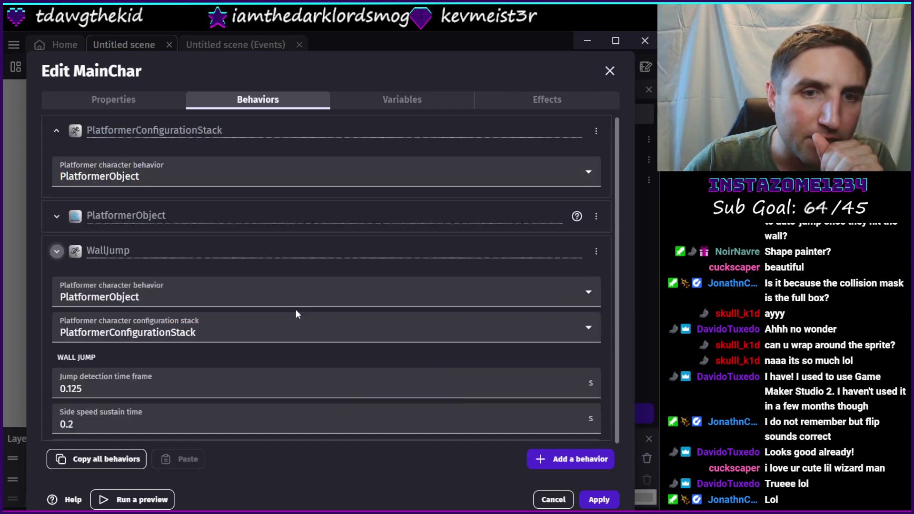
# - Check the list again without adding anything, review WallJump's settings, and apply MainChar's changes
pyautogui.click(565, 460)
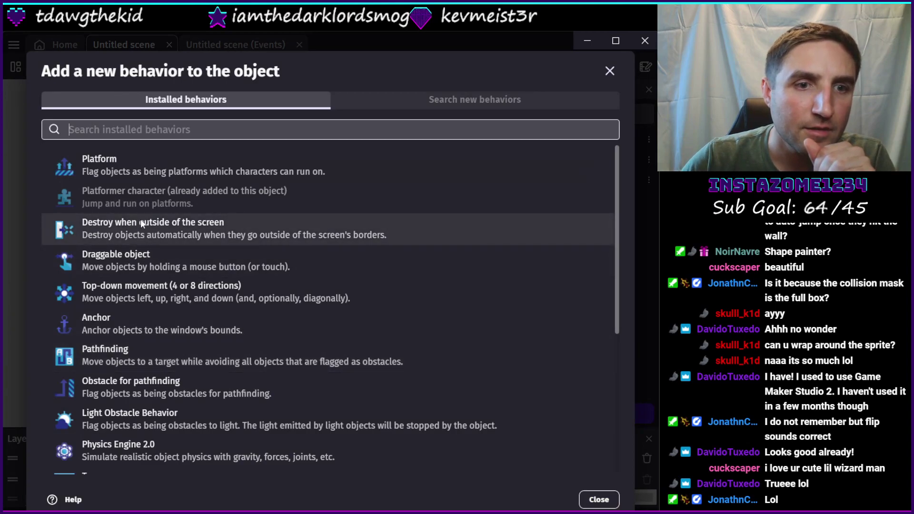
pyautogui.write('platform')
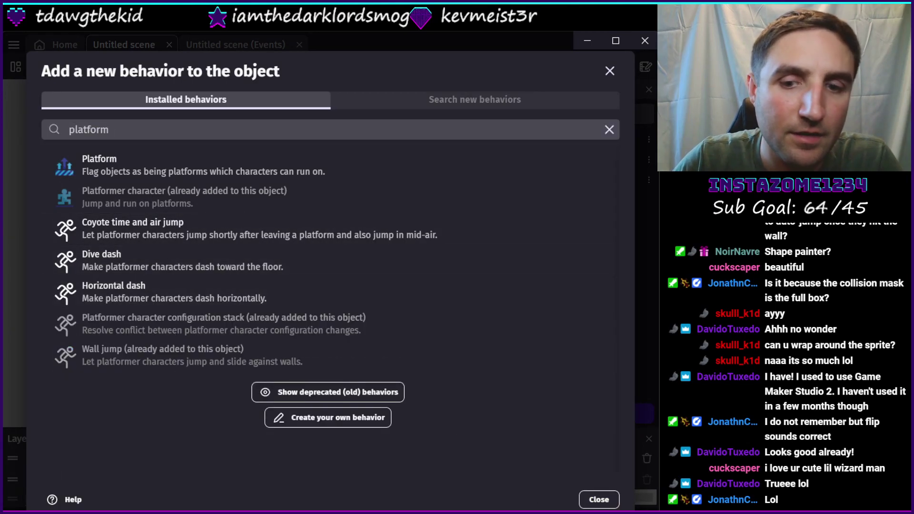
pyautogui.click(598, 499)
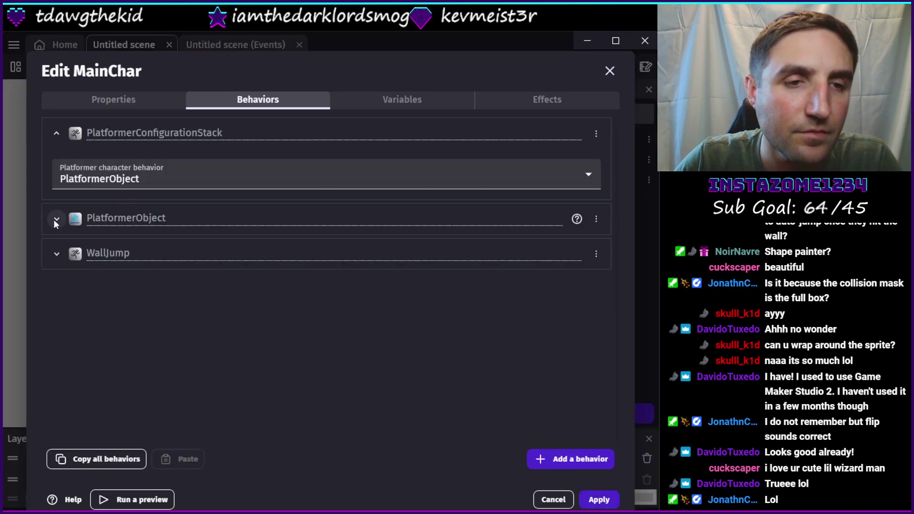
pyautogui.click(55, 253)
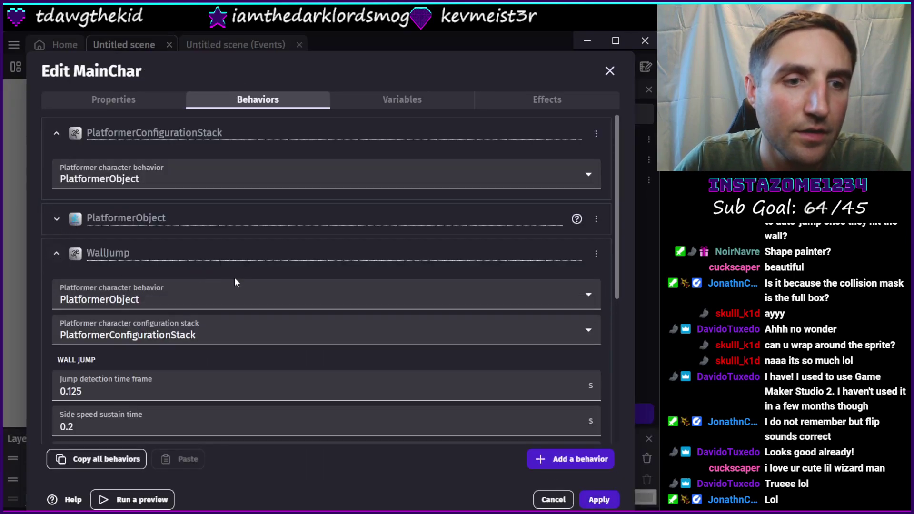
pyautogui.scroll(-3, 235, 277)
pyautogui.scroll(-3, 107, 264)
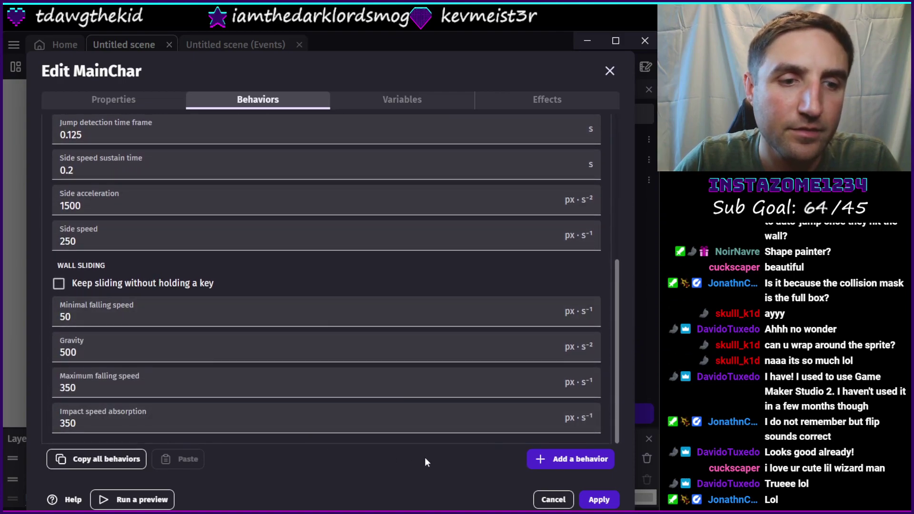
pyautogui.click(599, 500)
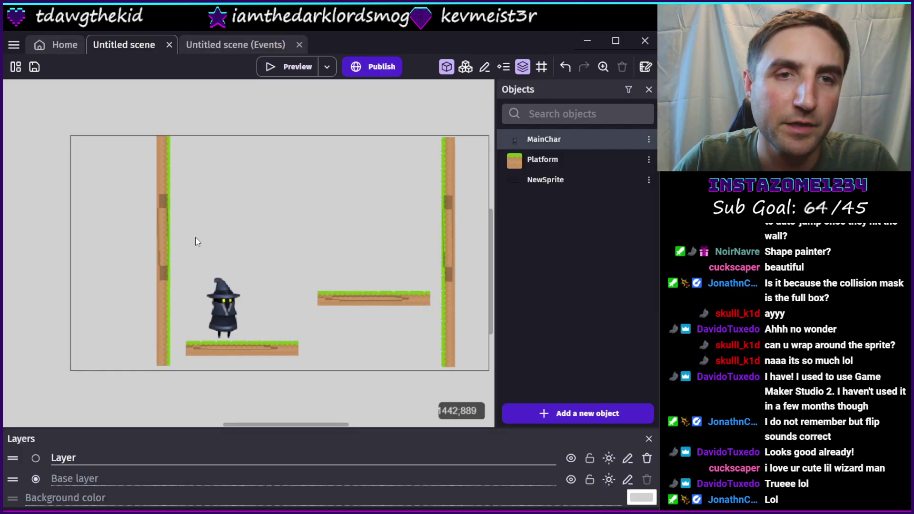
pyautogui.click(295, 68)
pyautogui.press('space')
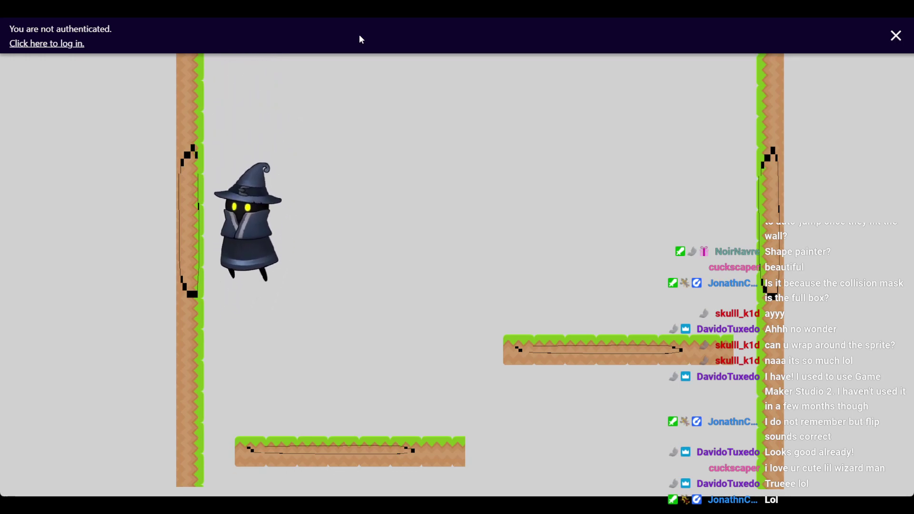
pyautogui.press('space')
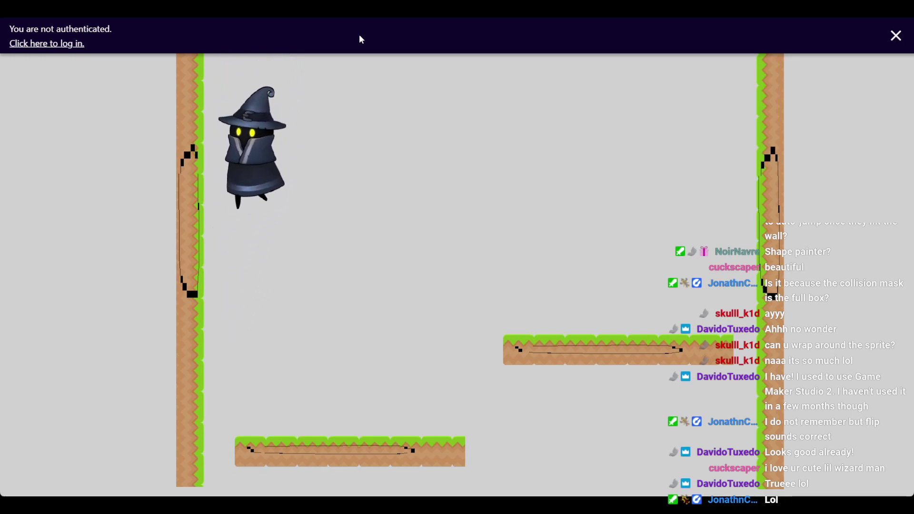
pyautogui.press('Right')
pyautogui.press('space')
pyautogui.press('space')
pyautogui.press('Right')
pyautogui.press('Right')
pyautogui.press('space')
pyautogui.press('Right')
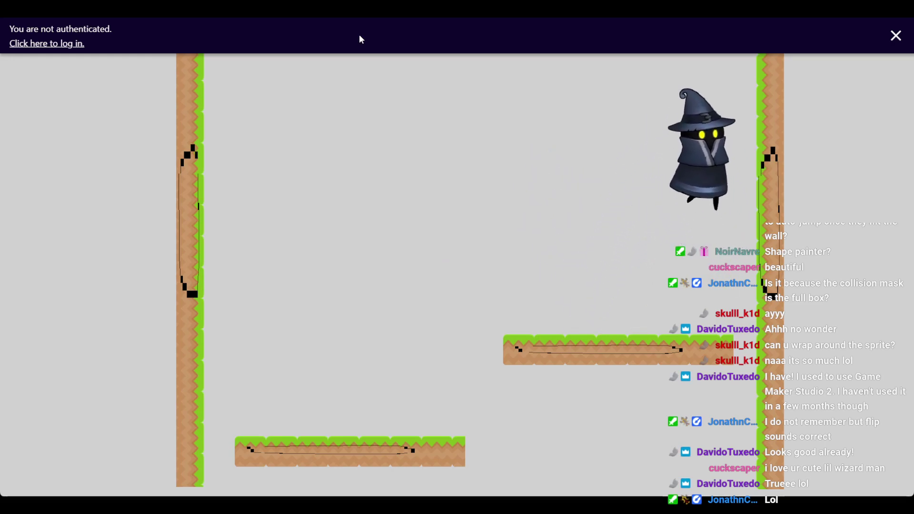
pyautogui.press('space')
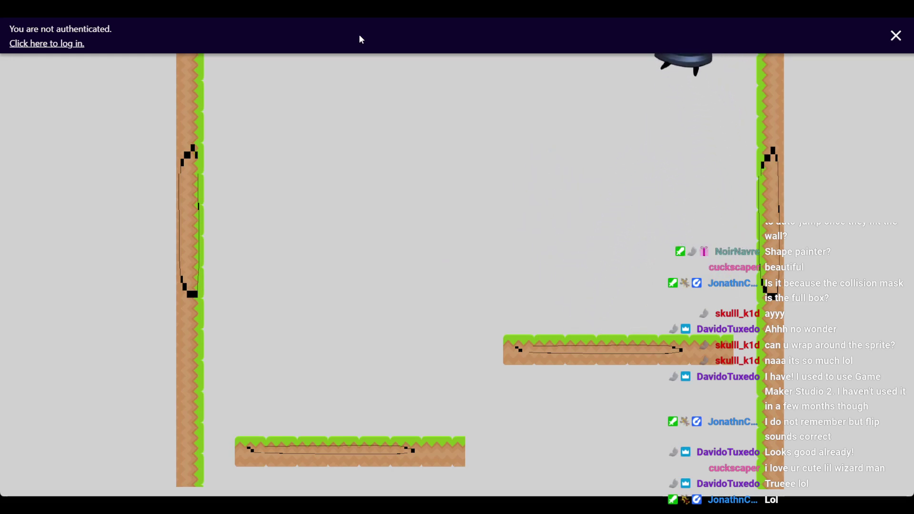
pyautogui.press('space')
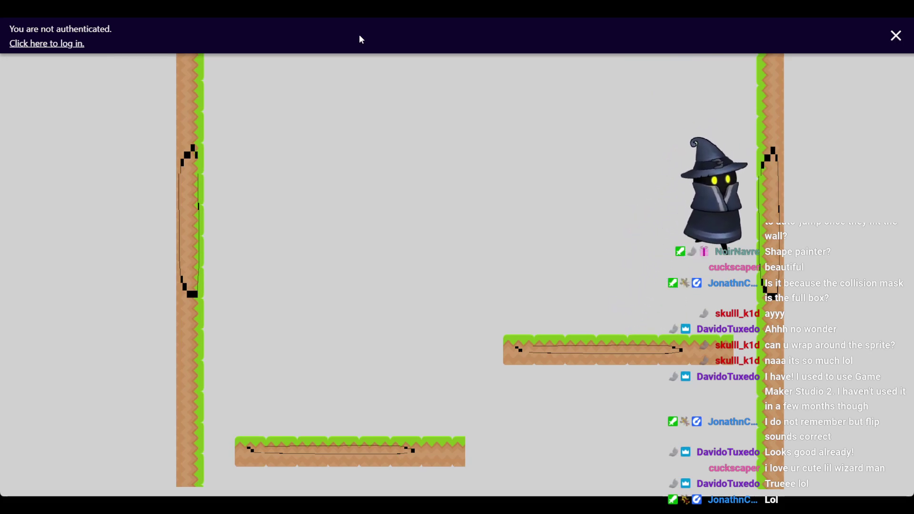
pyautogui.press('space')
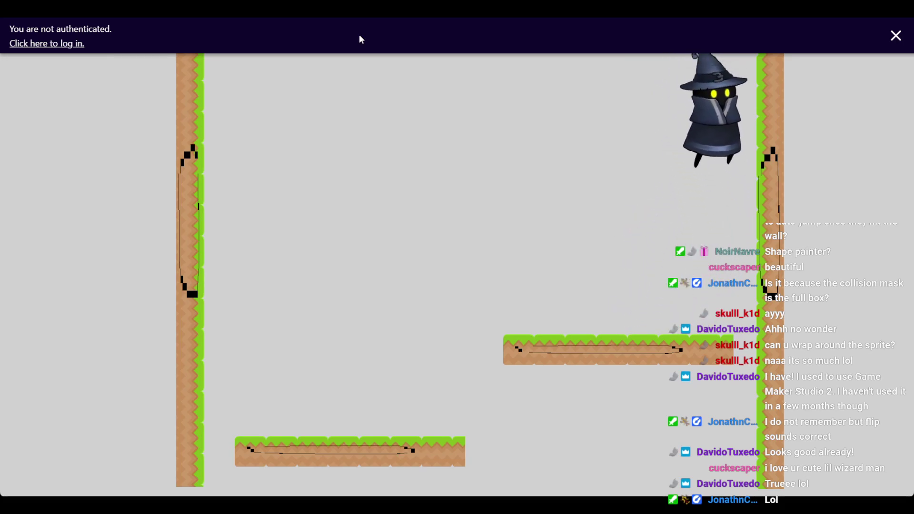
pyautogui.press('space')
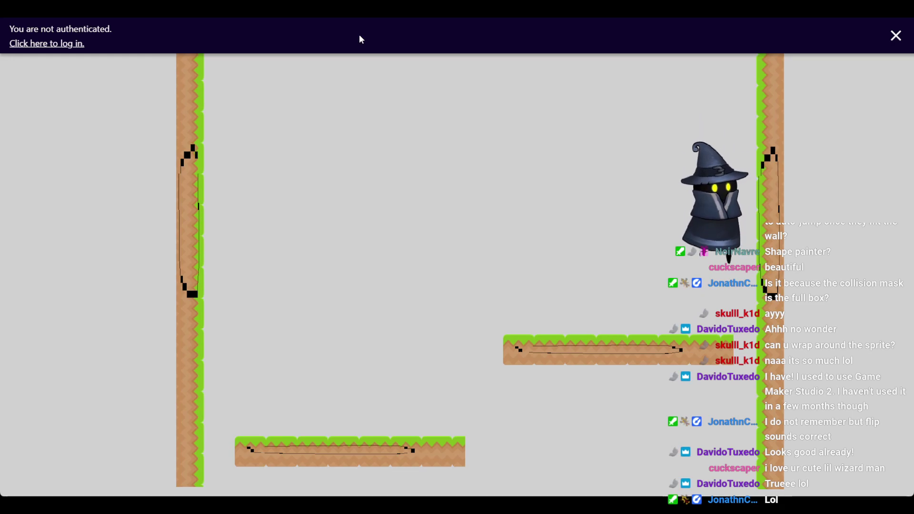
pyautogui.press('space')
pyautogui.press('space')
pyautogui.press('space')
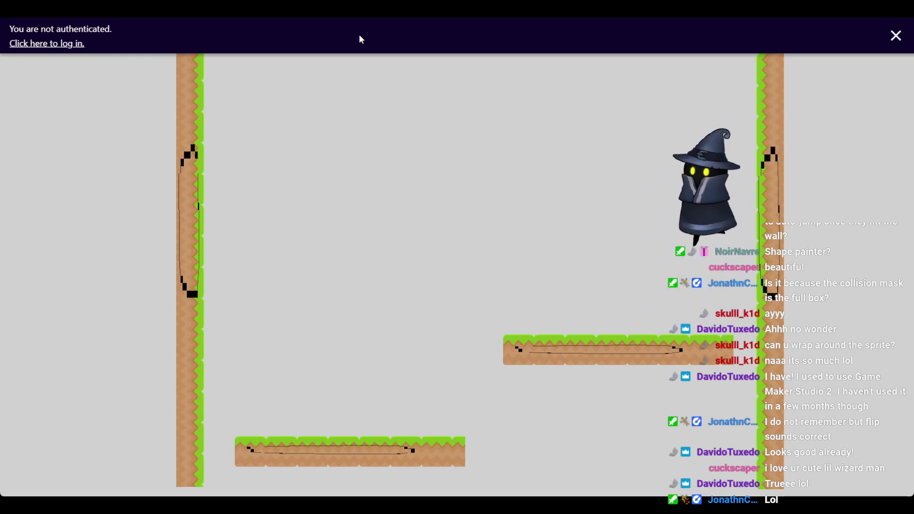
pyautogui.press('space')
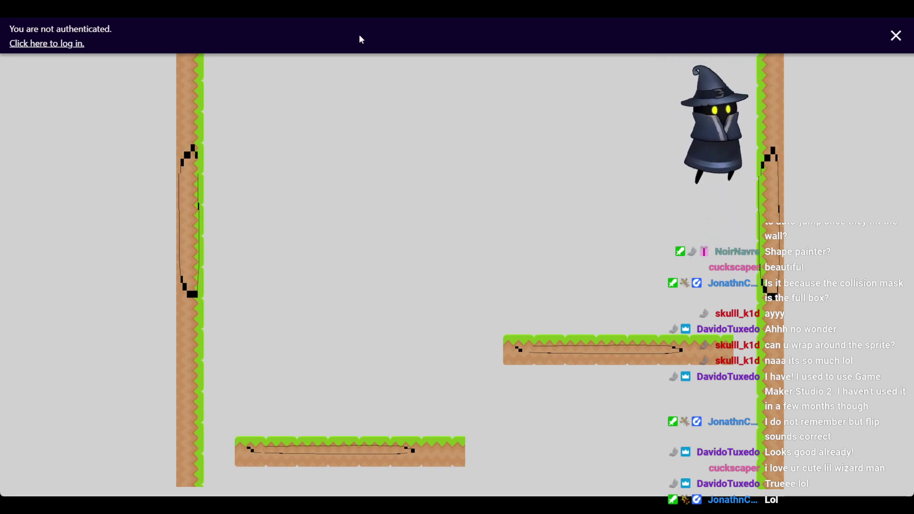
pyautogui.press('space')
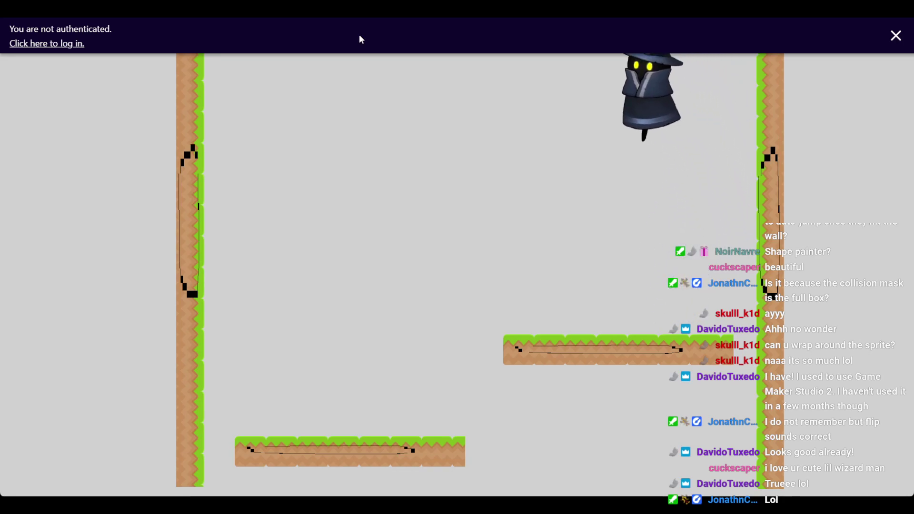
pyautogui.press('space')
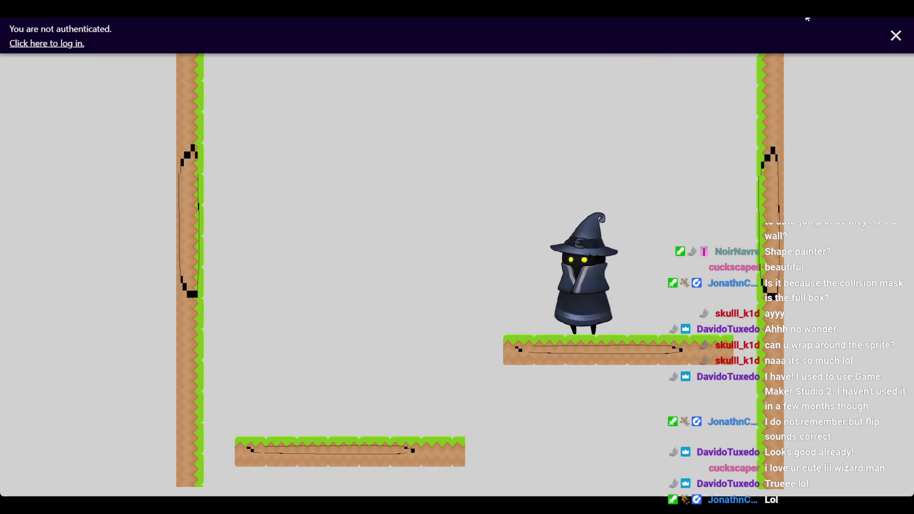
pyautogui.press('Right')
pyautogui.press('space')
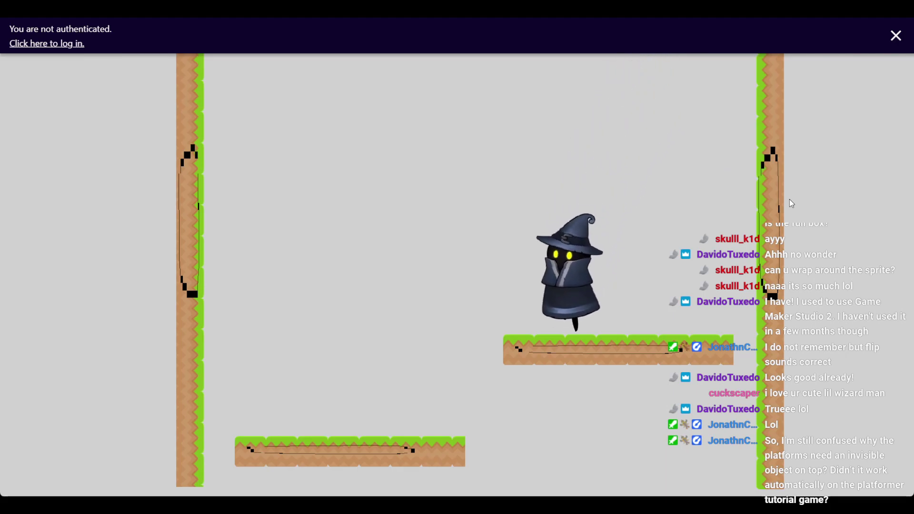
pyautogui.press('Escape')
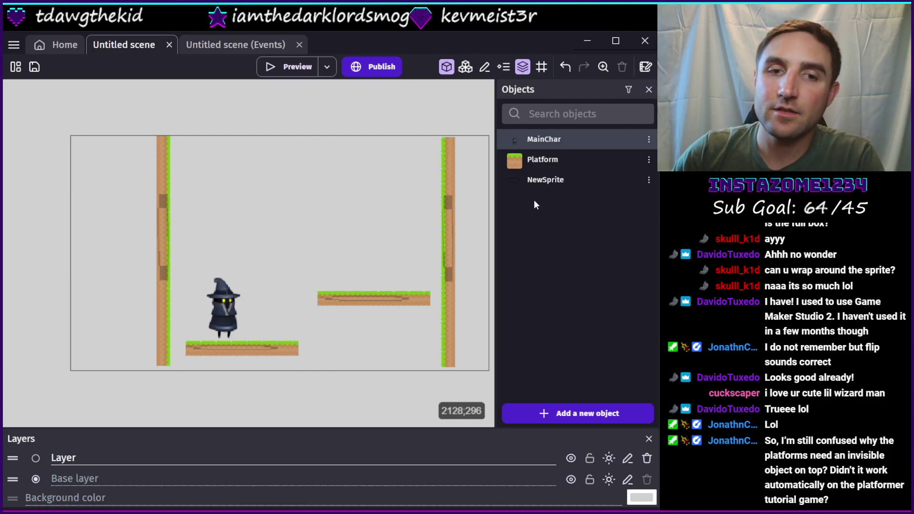
# - Add the Platform behavior to the Platform object and apply it
pyautogui.doubleClick(561, 158)
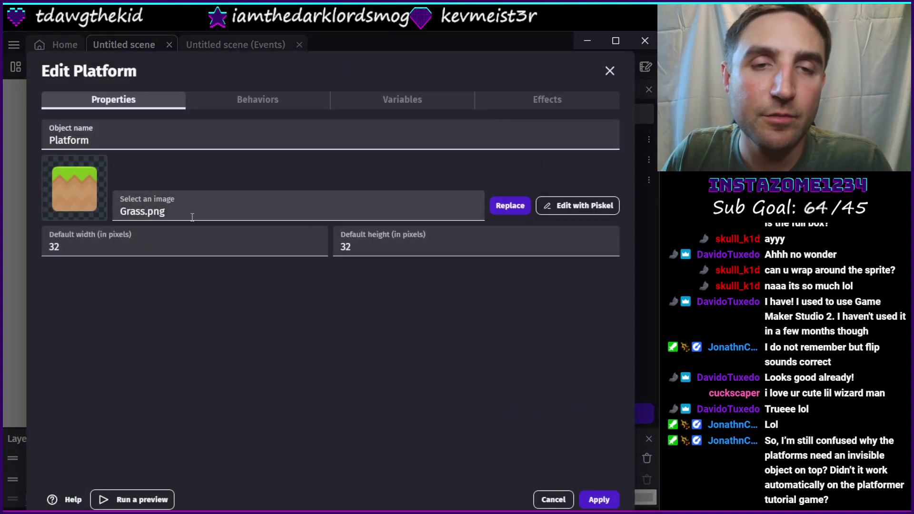
pyautogui.click(258, 98)
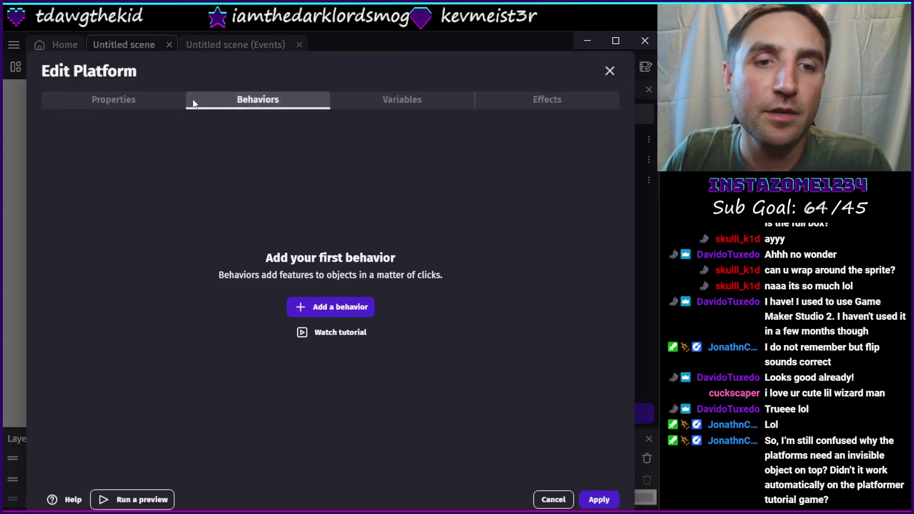
pyautogui.click(126, 101)
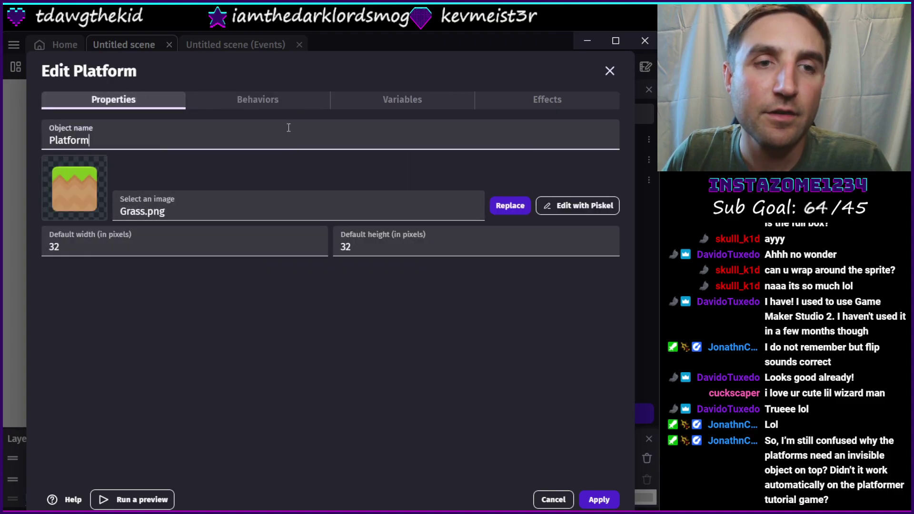
pyautogui.click(268, 103)
pyautogui.click(330, 308)
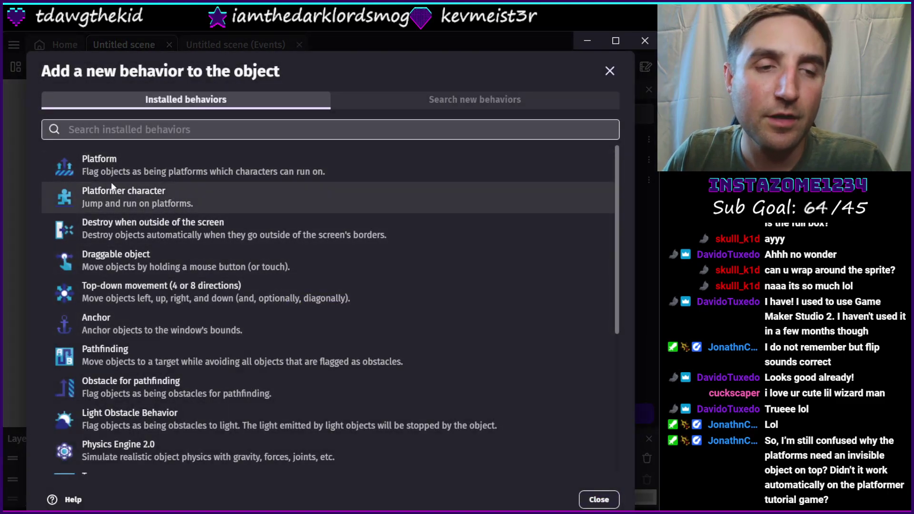
pyautogui.click(159, 164)
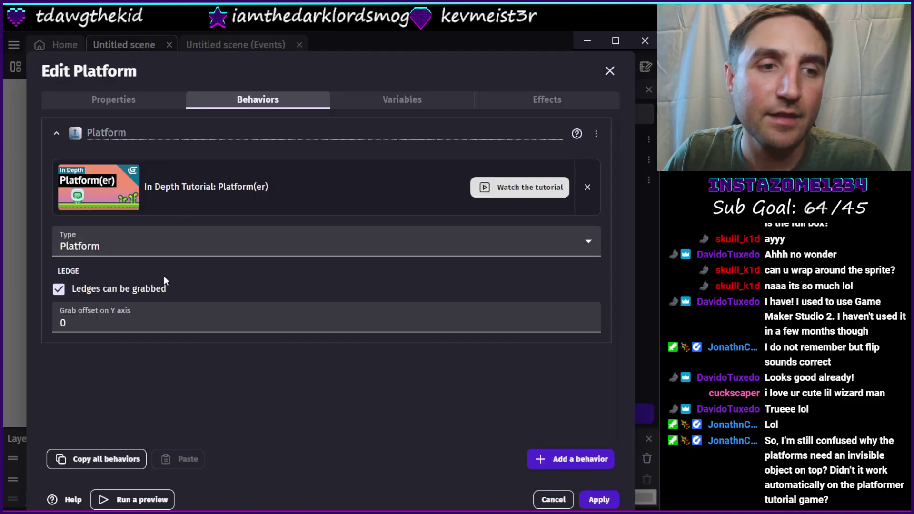
pyautogui.click(612, 501)
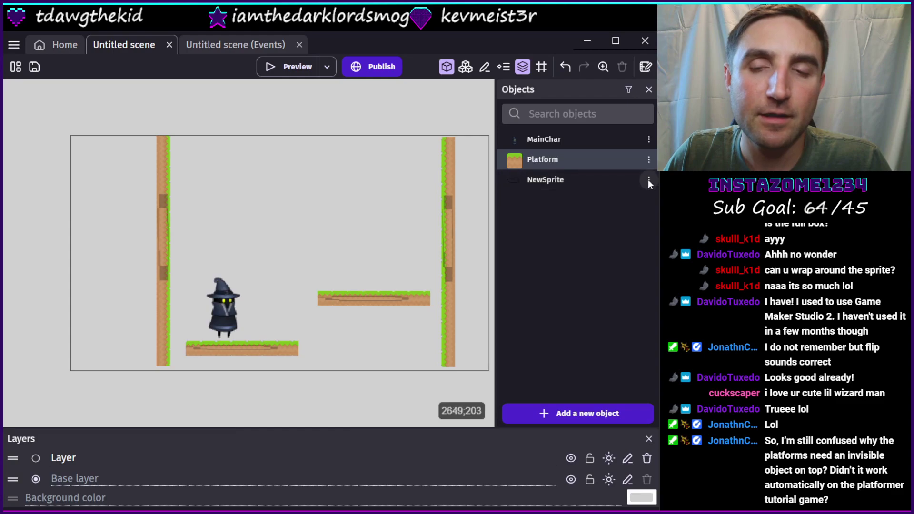
# - Drag the NewSprite instance from the lower platform to the scene's left edge and preview
pyautogui.click(559, 178)
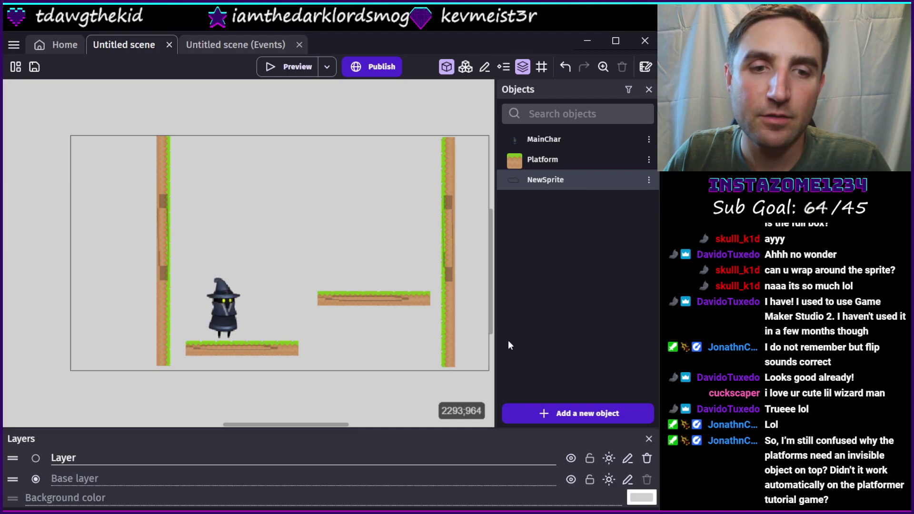
pyautogui.click(252, 356)
pyautogui.moveTo(266, 351); pyautogui.dragTo(124, 243)
pyautogui.click(305, 65)
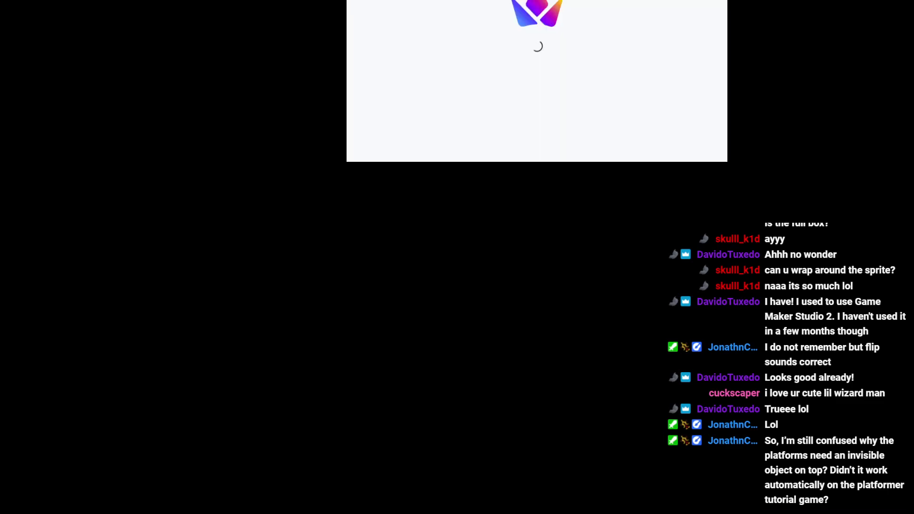
# - Walk and jump the wizard from the lower platform onto the right-hand platform
pyautogui.press('Right')
pyautogui.press('Left')
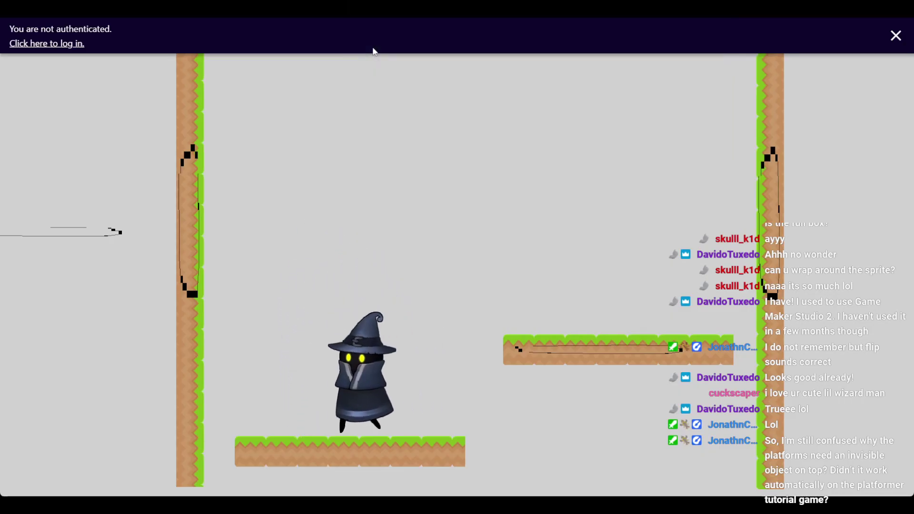
pyautogui.press('space')
pyautogui.press('Right')
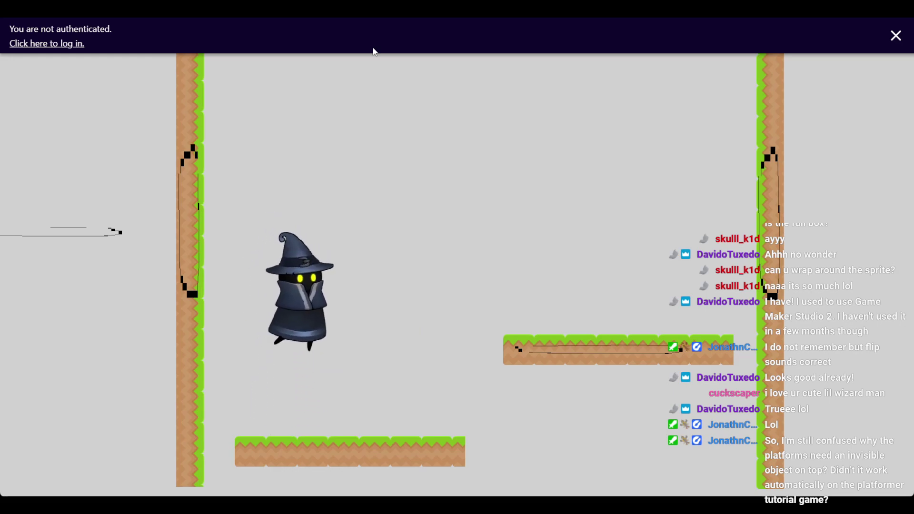
pyautogui.press('Right')
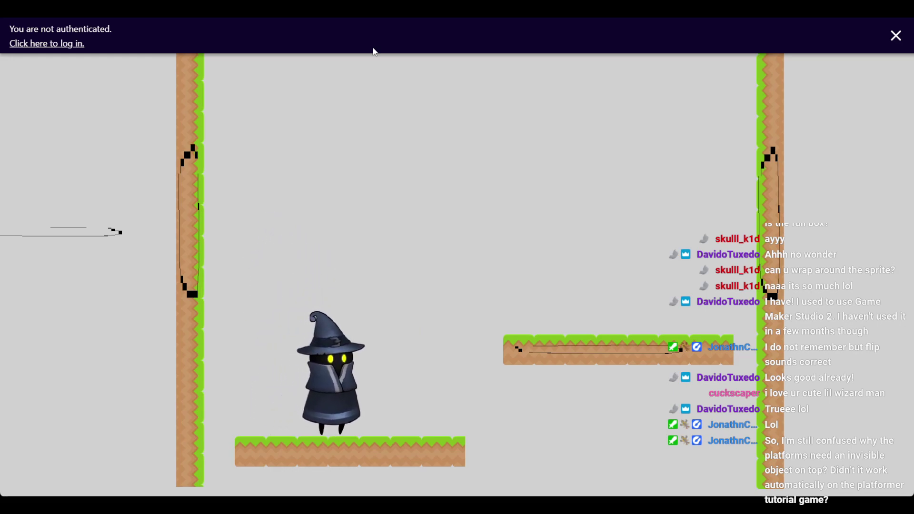
pyautogui.press('space')
pyautogui.press('Right')
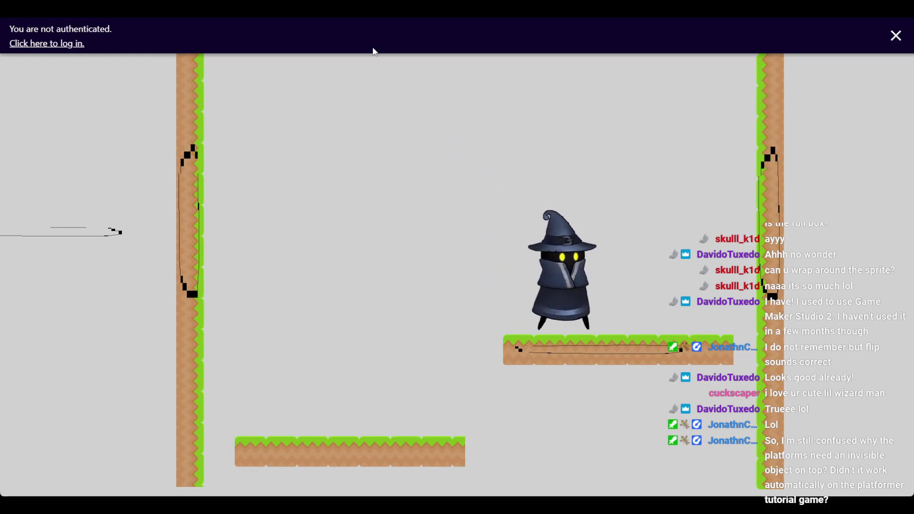
pyautogui.press('Right')
pyautogui.press('Right')
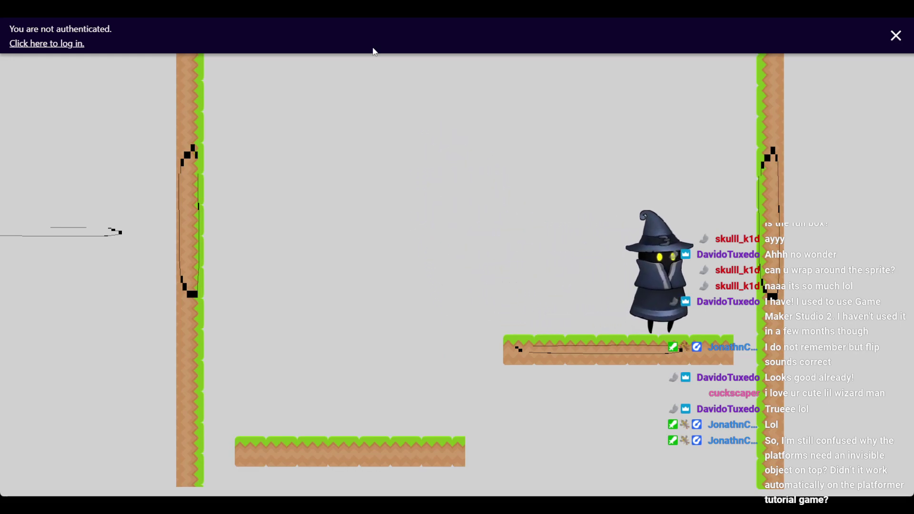
# - Jump the wizard back left toward the left wall and up again, then close the preview
pyautogui.press('Left')
pyautogui.press('Up')
pyautogui.press('Left')
pyautogui.press('Left')
pyautogui.press('Up')
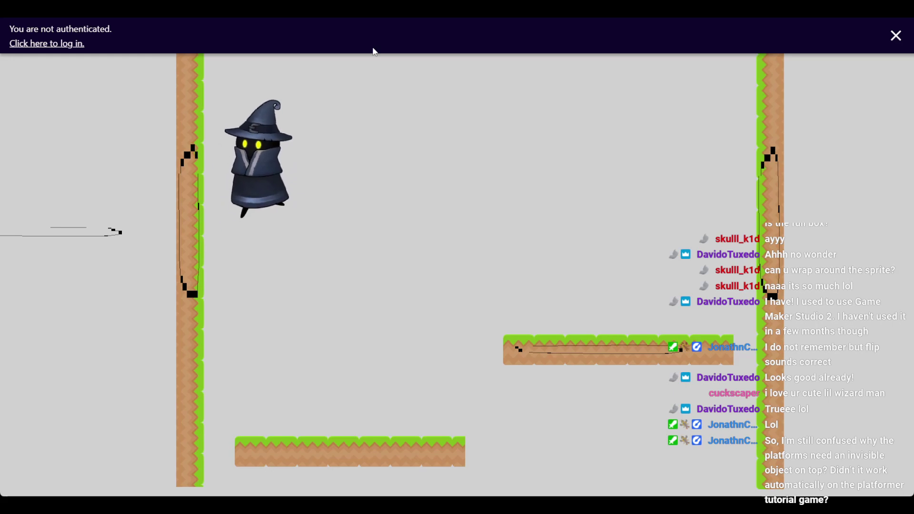
pyautogui.press('Right')
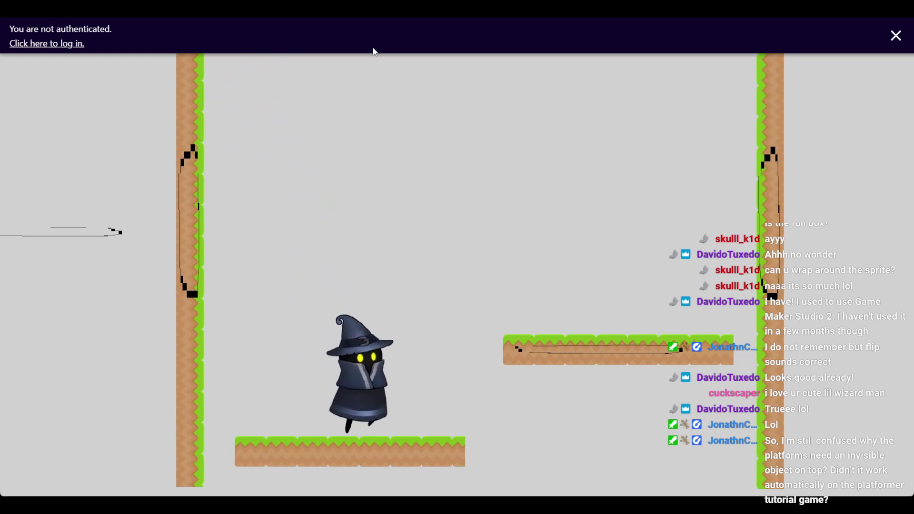
pyautogui.press('Up')
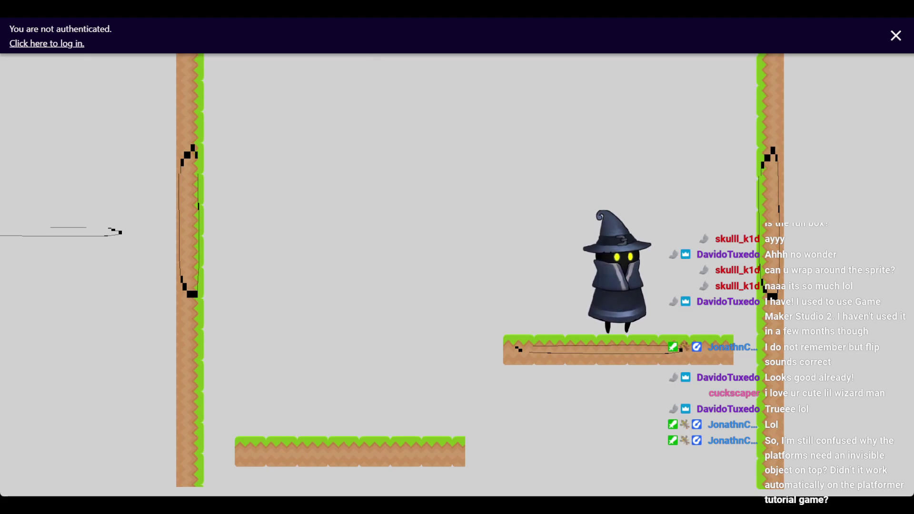
pyautogui.press('Escape')
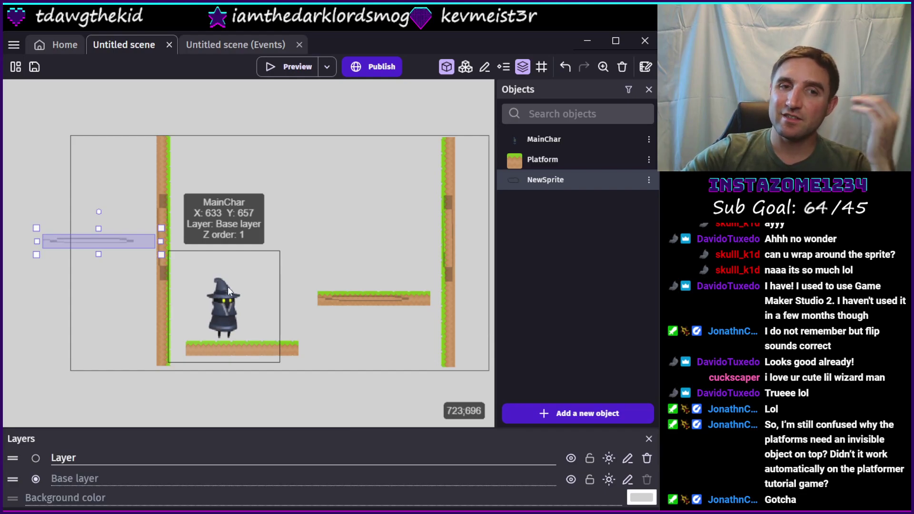
# - Zoom the canvas and drag NewSprite from the left edge back onto the lower platform
pyautogui.scroll(5, 238, 358)
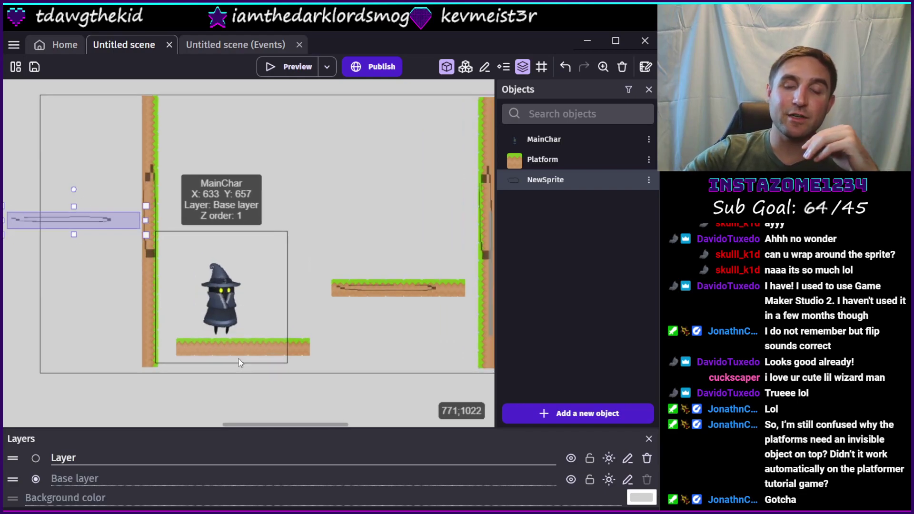
pyautogui.scroll(1, 245, 365)
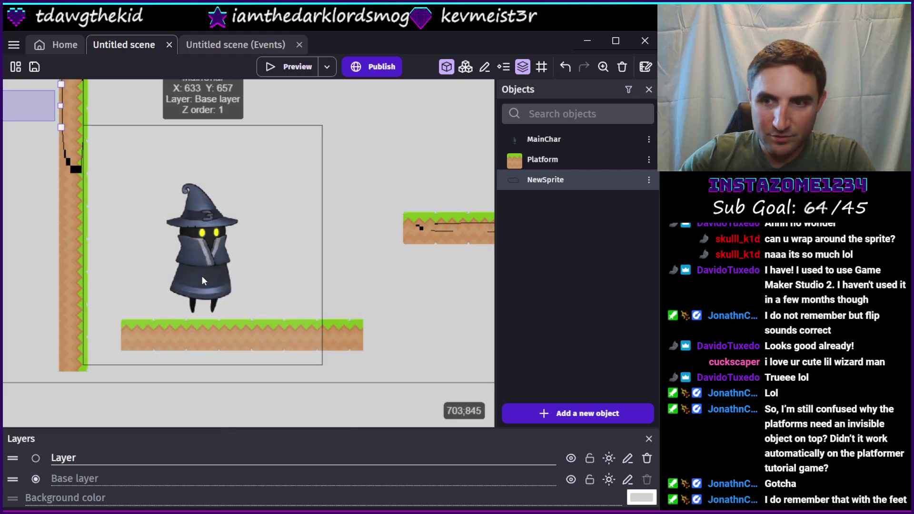
pyautogui.scroll(-2, 209, 322)
pyautogui.scroll(-1, 209, 322)
pyautogui.moveTo(38, 195); pyautogui.dragTo(226, 334)
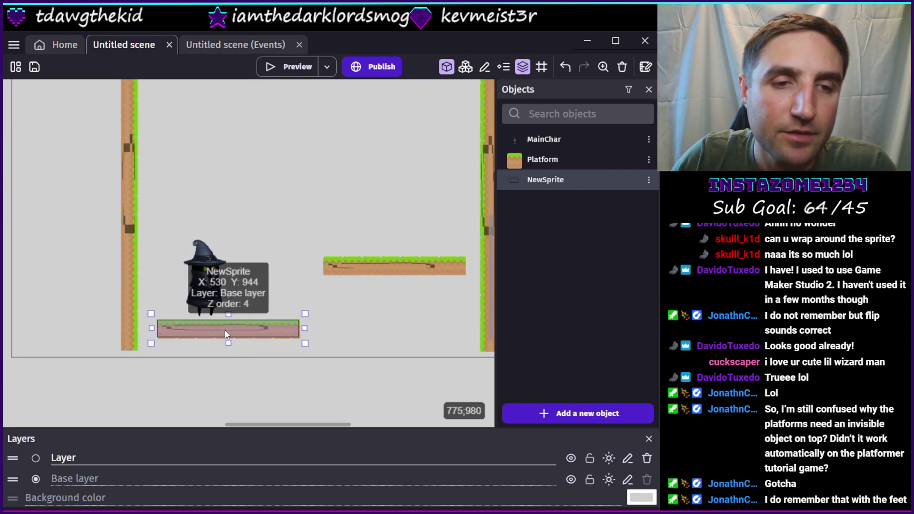
pyautogui.doubleClick(542, 143)
# - Delete WallJump from MainChar's behaviors, keeping PlatformerObject, and apply the change
pyautogui.click(196, 101)
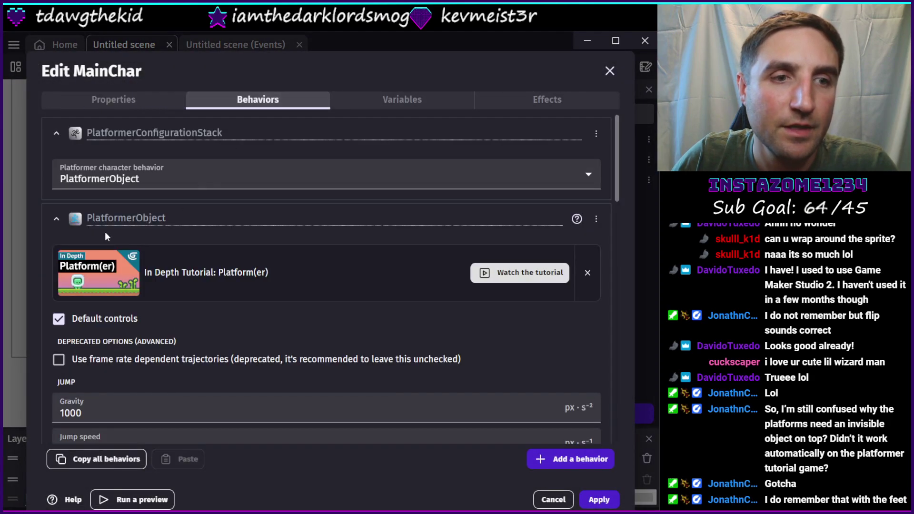
pyautogui.click(56, 220)
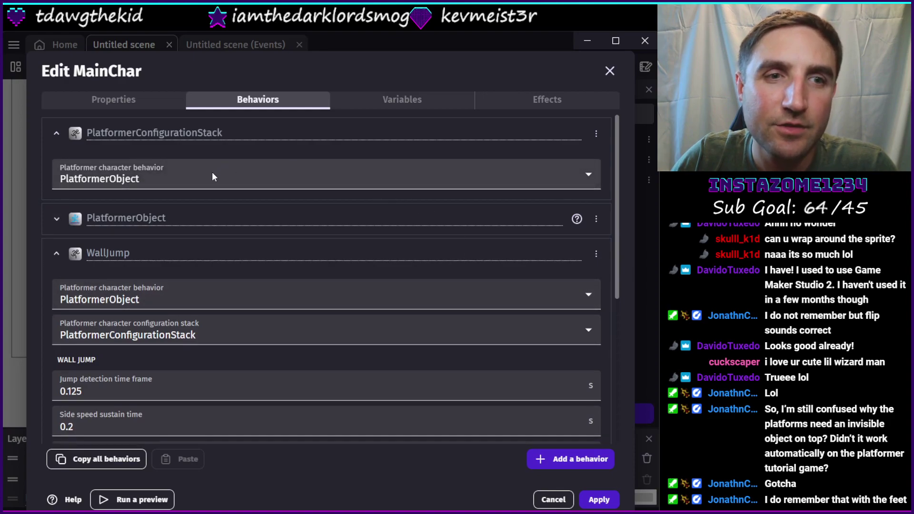
pyautogui.scroll(-5, 253, 275)
pyautogui.scroll(5, 253, 276)
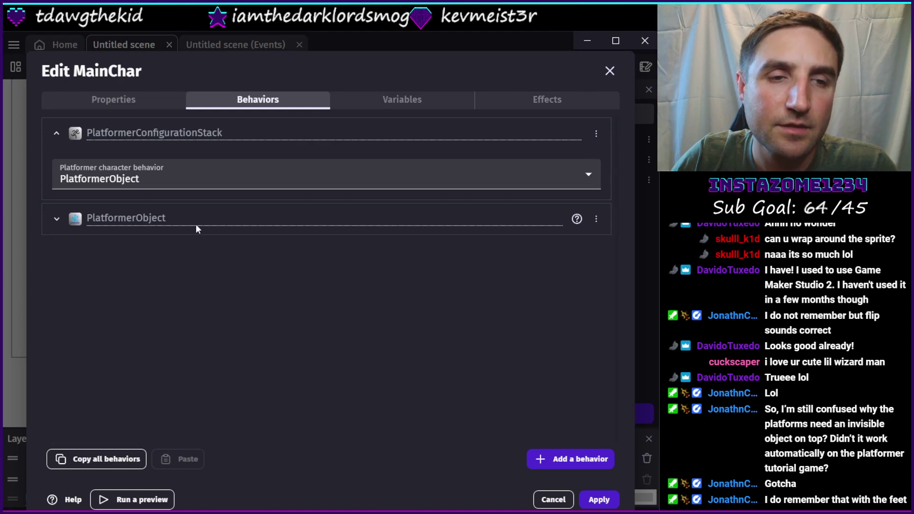
pyautogui.click(610, 500)
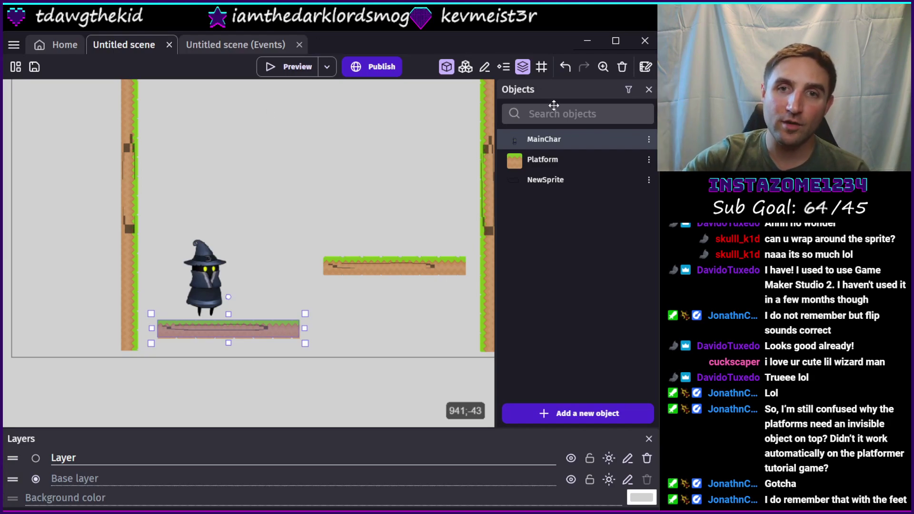
# - Drag a new Platform instance into the scene and position it near the top between the walls
pyautogui.moveTo(557, 161); pyautogui.dragTo(329, 153)
pyautogui.moveTo(258, 138); pyautogui.dragTo(432, 162)
pyautogui.moveTo(320, 143); pyautogui.dragTo(240, 127)
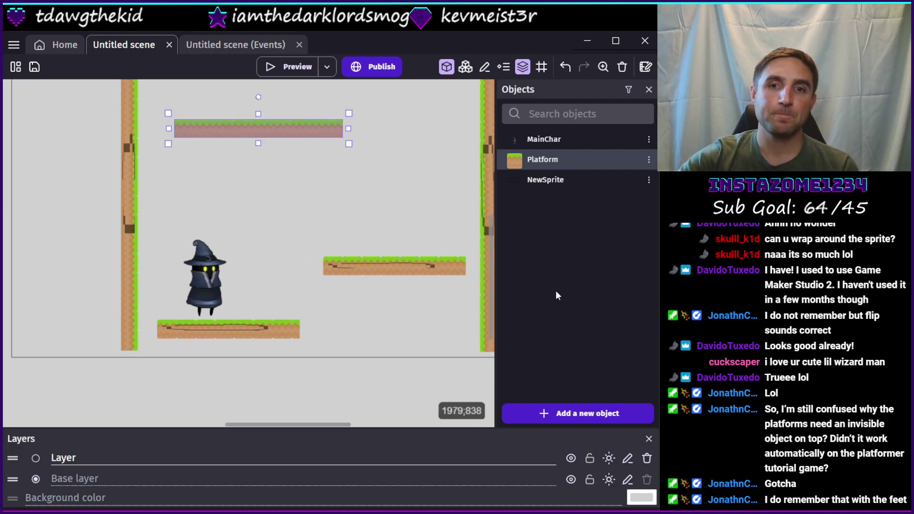
pyautogui.click(352, 270)
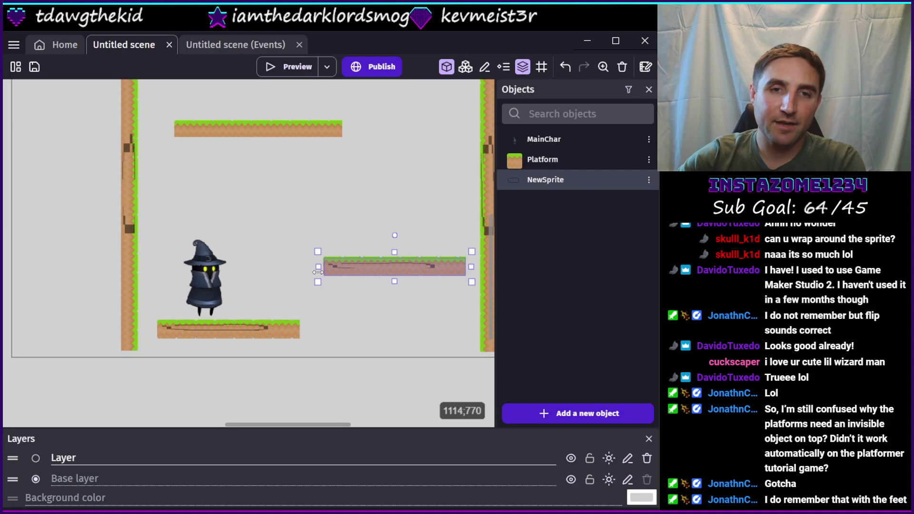
# - Review the Platform object's behavior settings (ledge grabbing unchecked), then close them and deselect
pyautogui.doubleClick(556, 162)
pyautogui.click(240, 104)
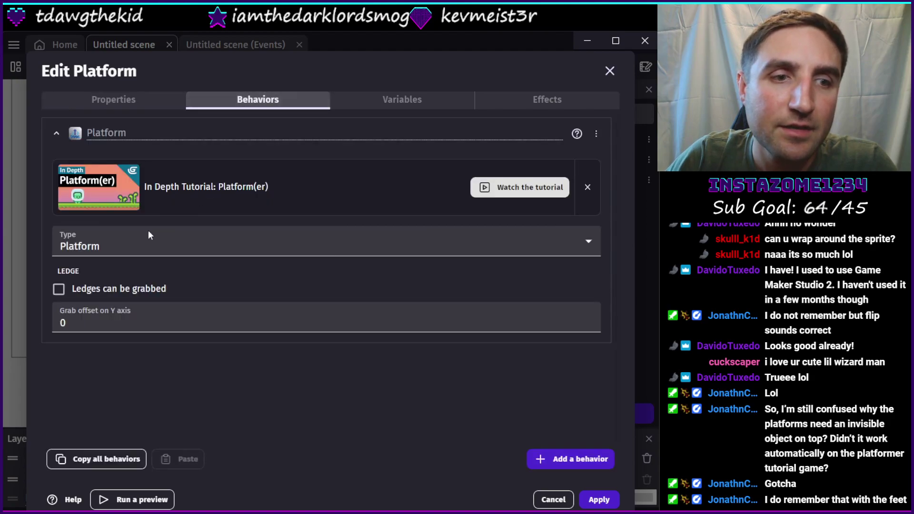
pyautogui.click(584, 498)
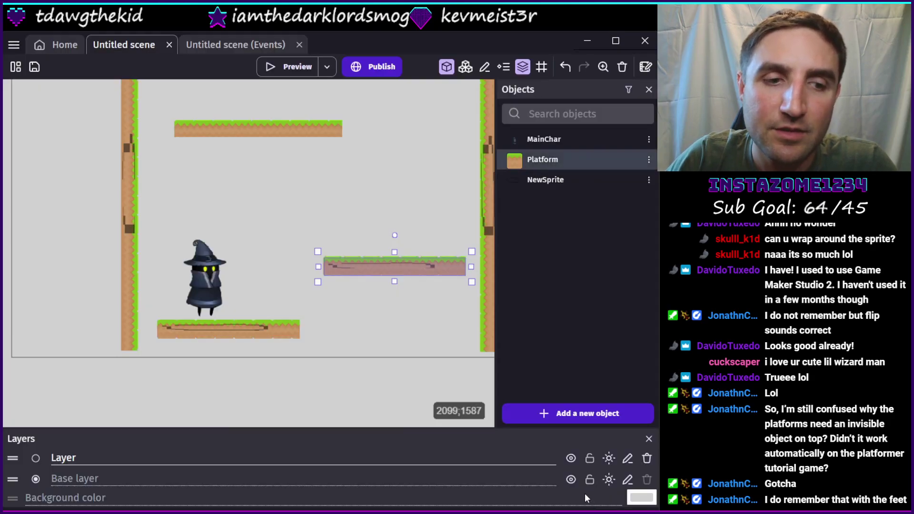
pyautogui.click(307, 267)
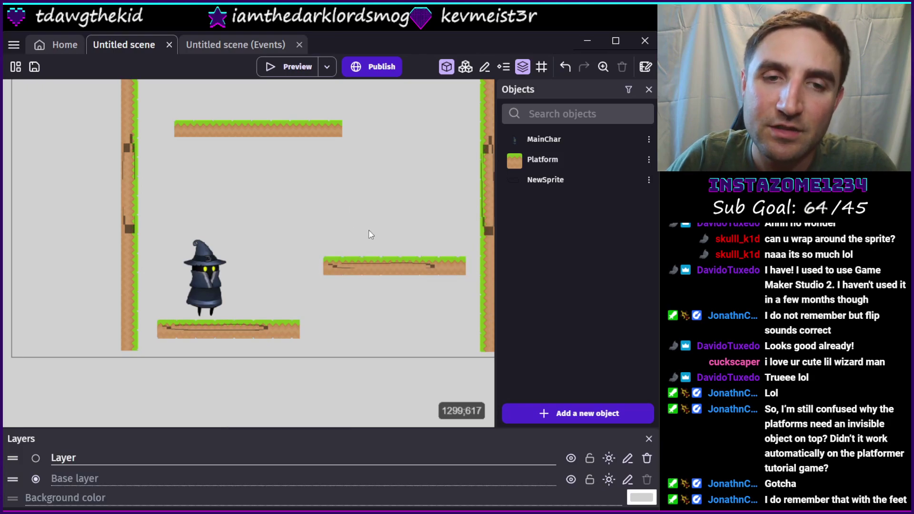
# - Set MainChar's platformer Grab tolerance on X axis to 0 and apply
pyautogui.doubleClick(555, 143)
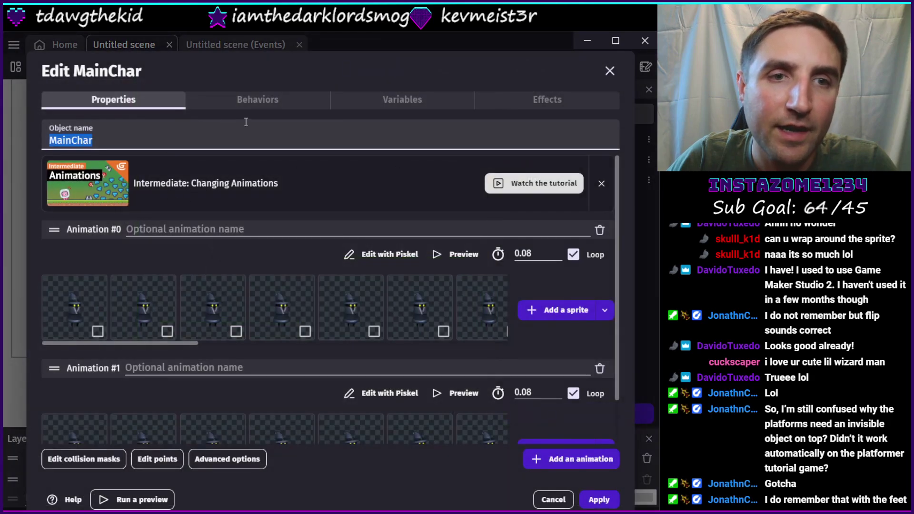
pyautogui.click(254, 102)
pyautogui.scroll(-1, 138, 305)
pyautogui.scroll(-1, 123, 317)
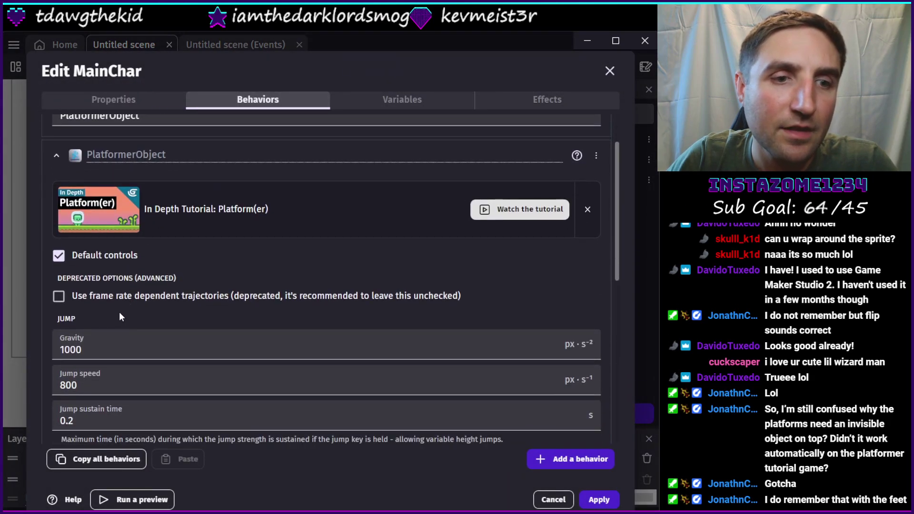
pyautogui.scroll(-8, 133, 307)
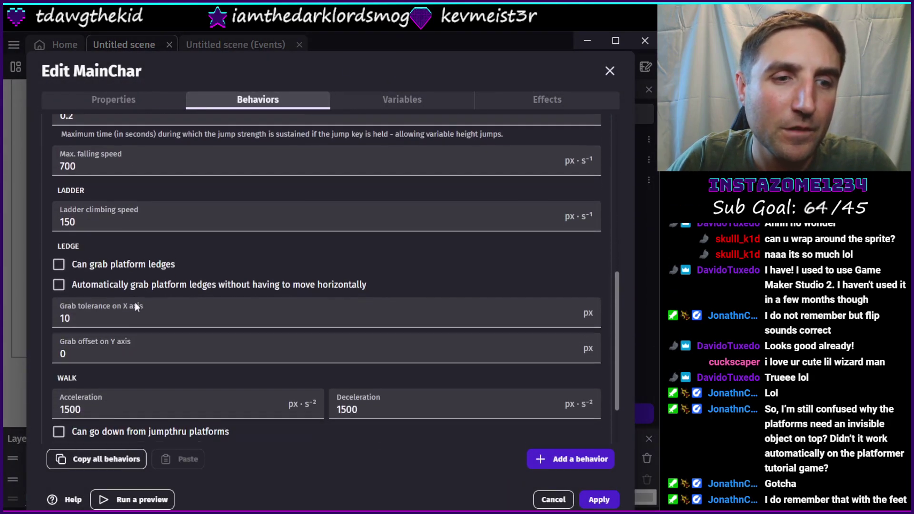
pyautogui.scroll(-2, 136, 301)
pyautogui.moveTo(96, 242); pyautogui.dragTo(4, 239)
pyautogui.write('0')
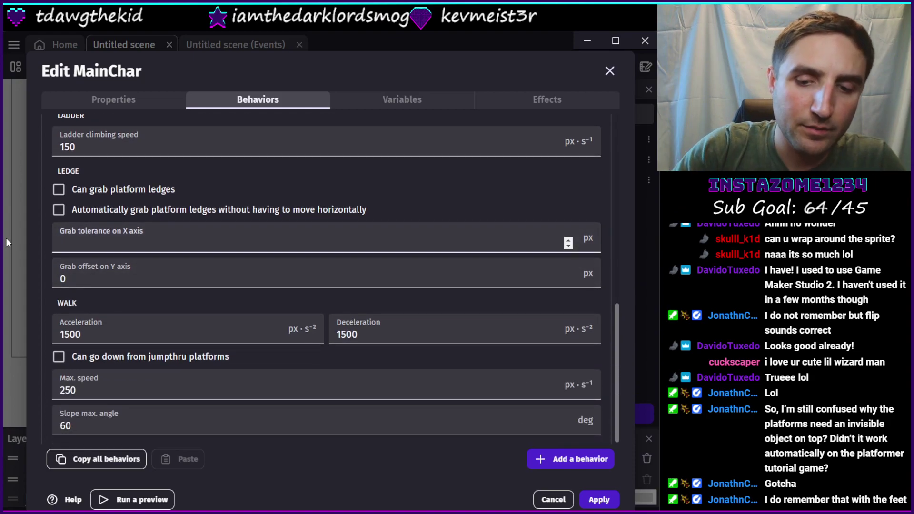
pyautogui.press('Tab')
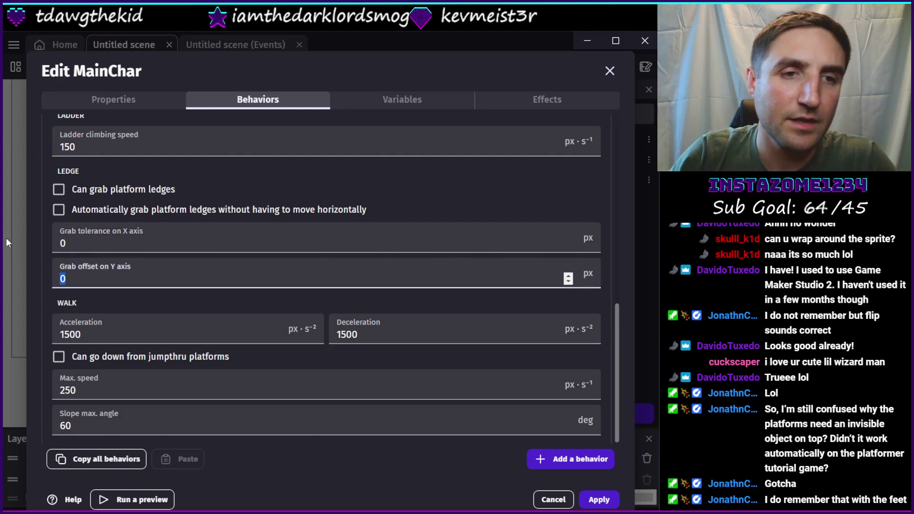
pyautogui.scroll(-1, 182, 312)
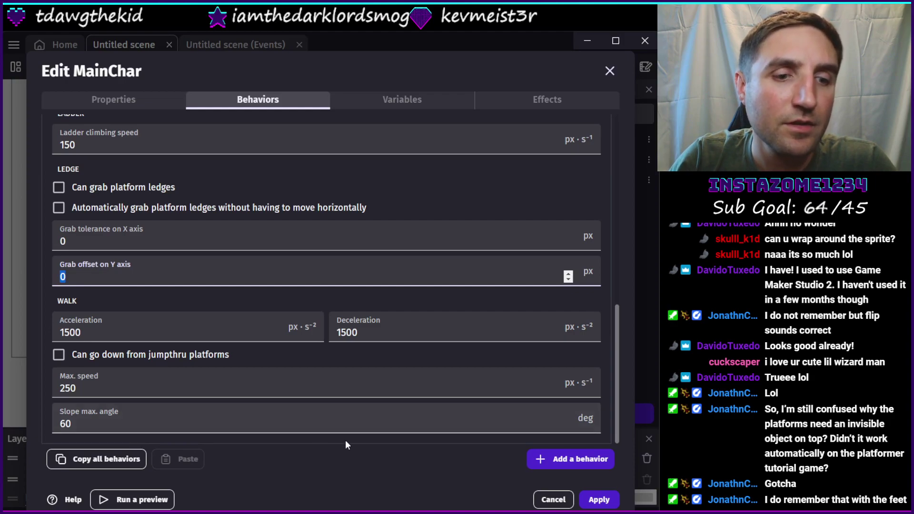
pyautogui.click(598, 500)
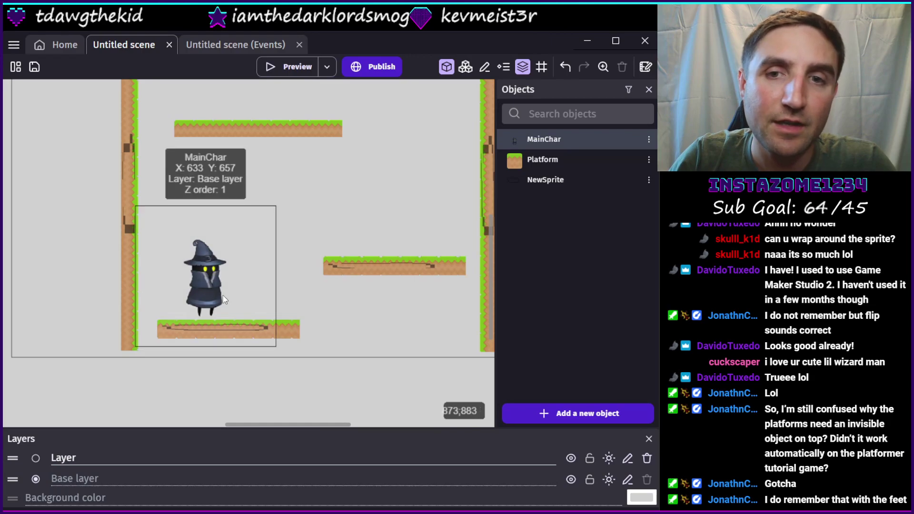
# - Return to the Untitled scene's event sheet
pyautogui.scroll(-1, 311, 300)
pyautogui.scroll(-1, 311, 296)
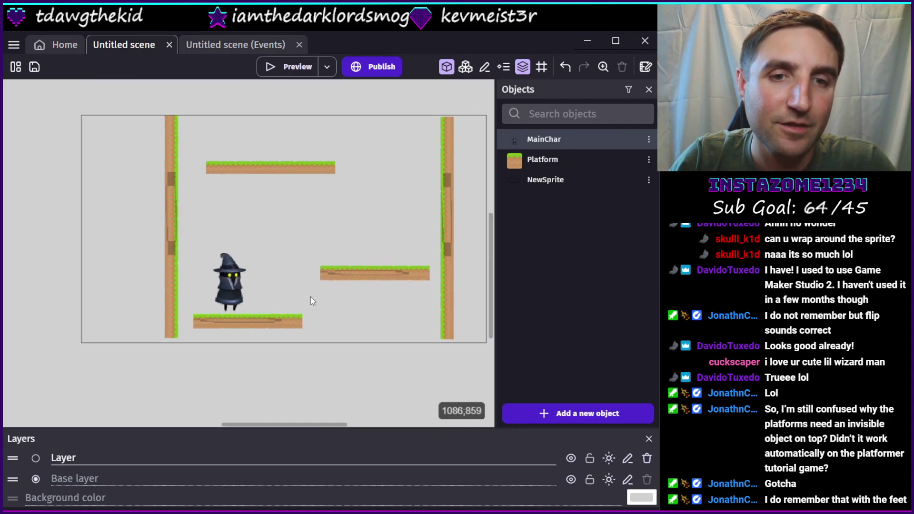
pyautogui.click(224, 44)
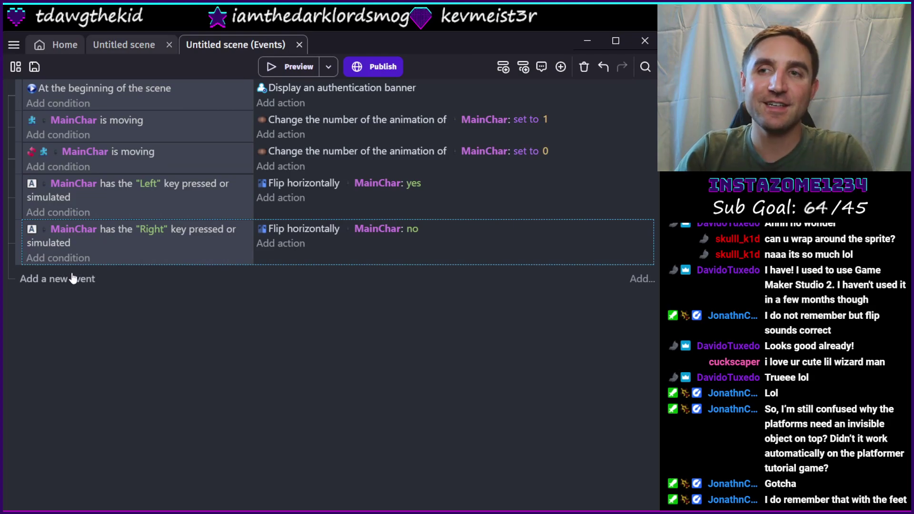
# - Add a new animation to MainChar and fill it with wizard frames
pyautogui.click(145, 44)
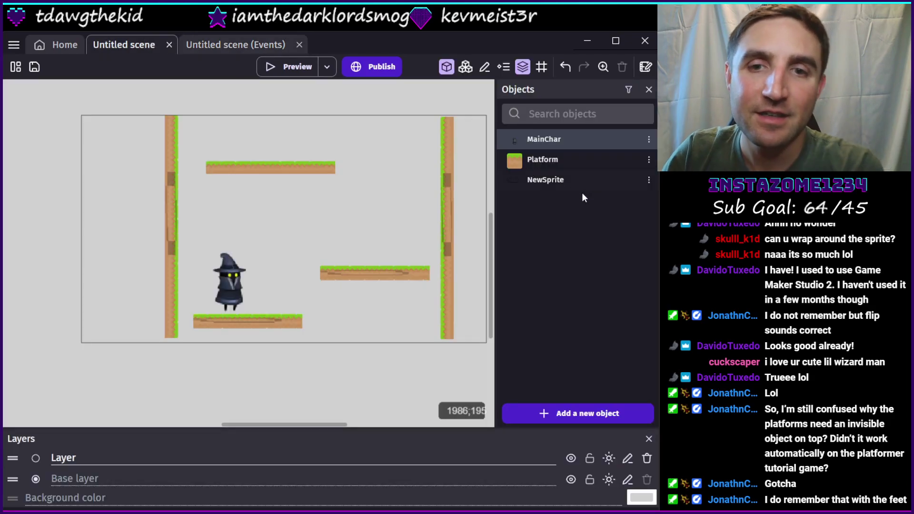
pyautogui.doubleClick(567, 144)
pyautogui.scroll(-1, 423, 309)
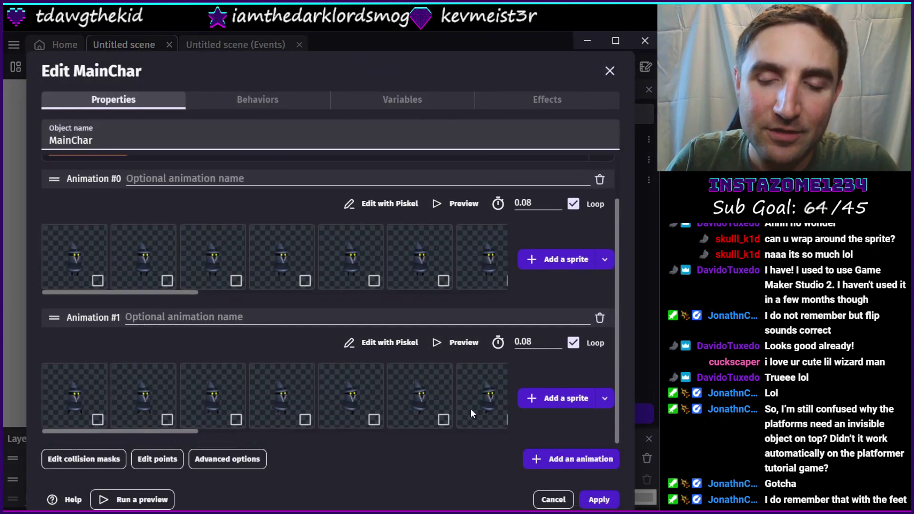
pyautogui.click(558, 461)
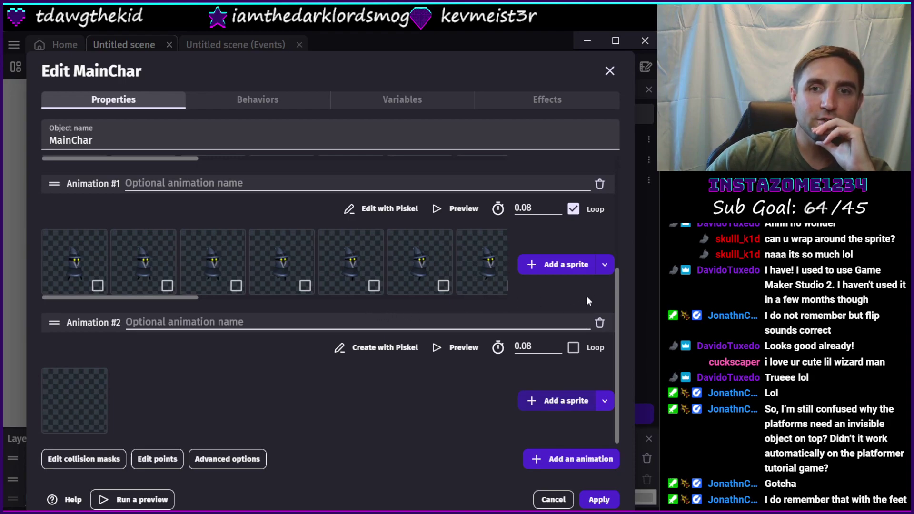
# - Name the new animation 'Jump' and add another empty animation
pyautogui.click(212, 322)
pyautogui.write('Jump')
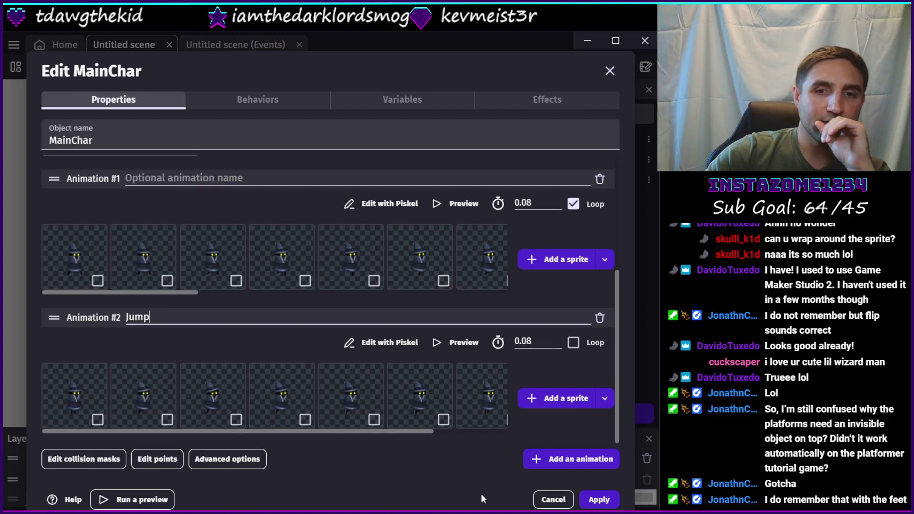
pyautogui.click(549, 459)
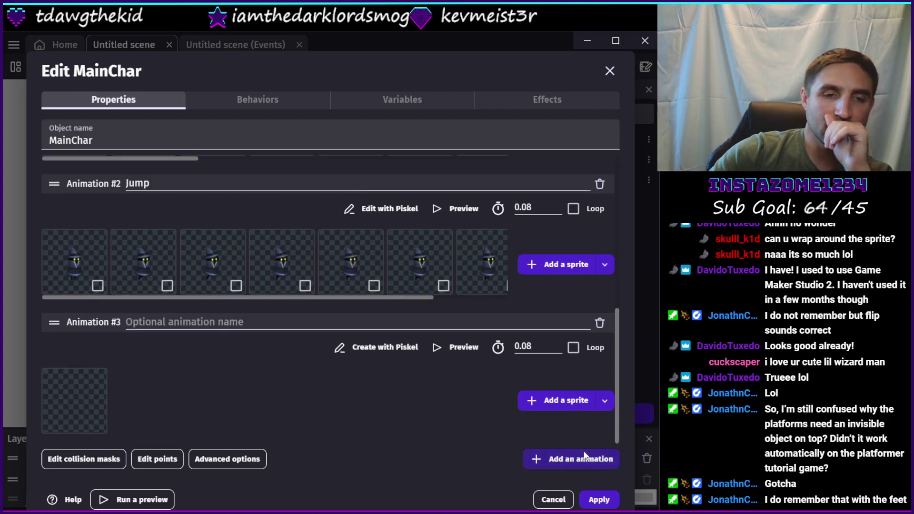
# - Name Animation #3 'Attack' with wizard frames, apply, and return to the event sheet
pyautogui.click(185, 322)
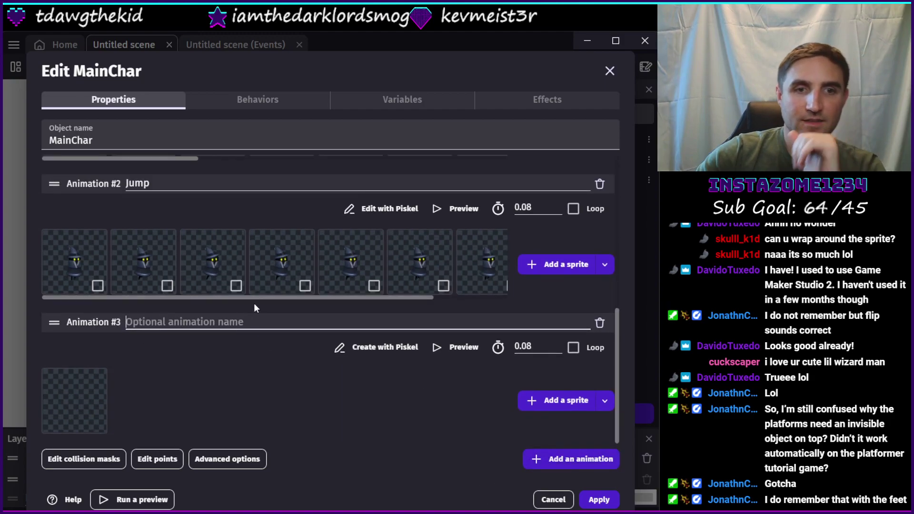
pyautogui.write('Attack')
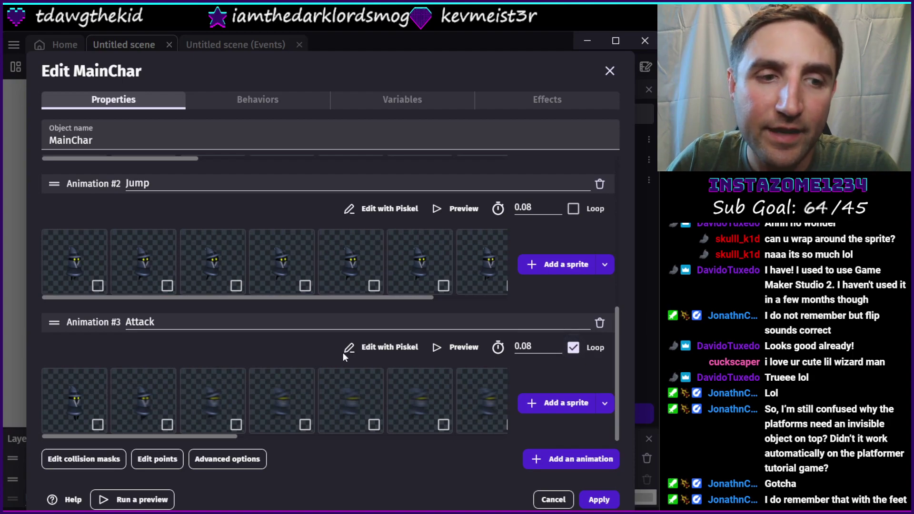
pyautogui.click(597, 499)
pyautogui.click(241, 46)
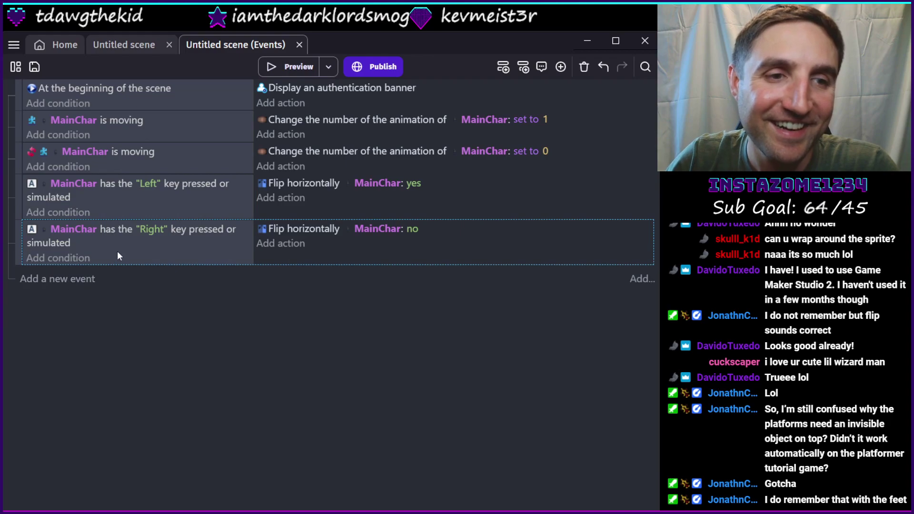
# - Create a new event with the copied key condition changed to check "Space"
pyautogui.click(90, 235)
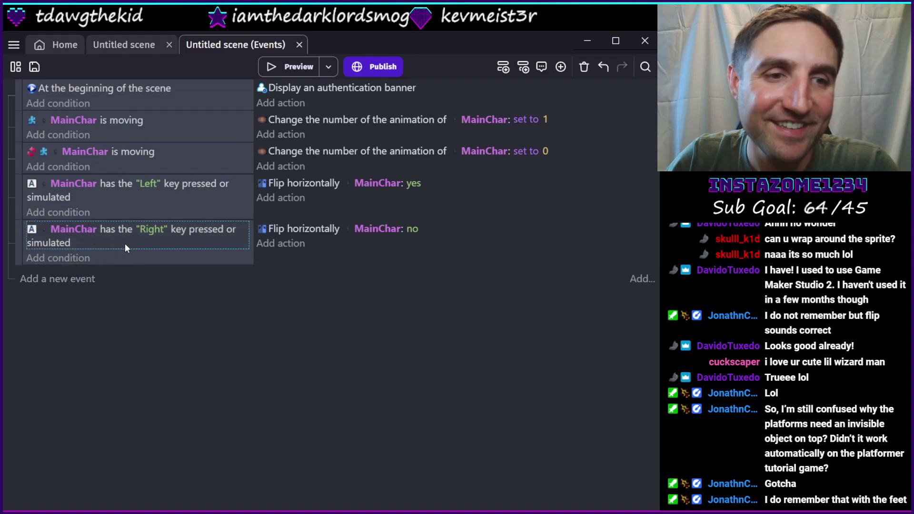
pyautogui.click(80, 281)
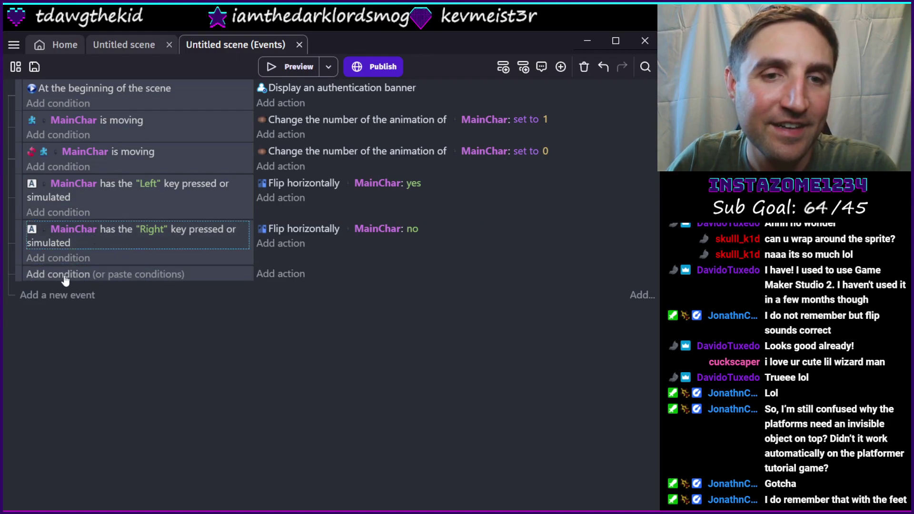
pyautogui.click(103, 280)
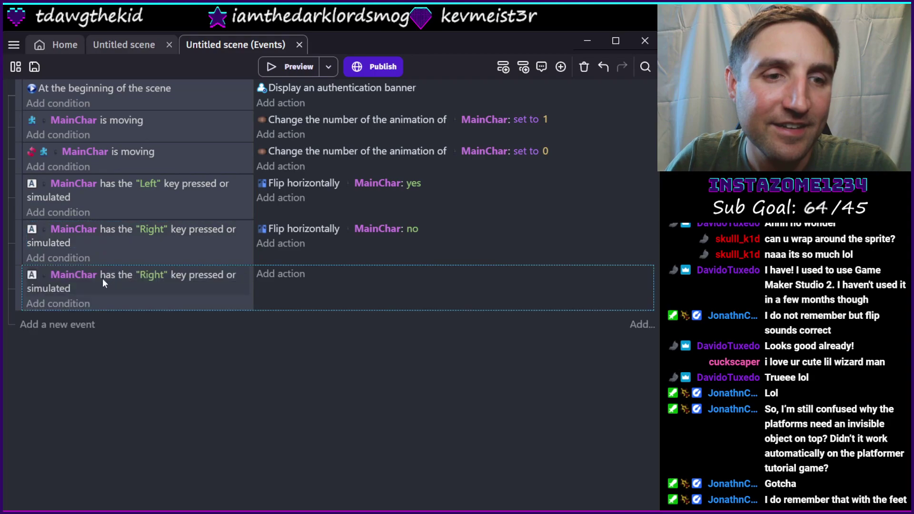
pyautogui.click(148, 275)
pyautogui.write('"Space')
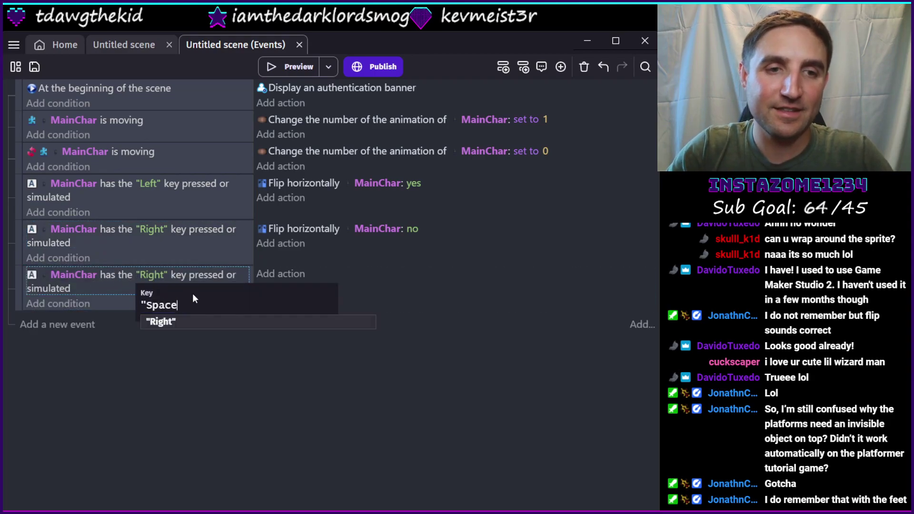
pyautogui.write('"')
pyautogui.press('Return')
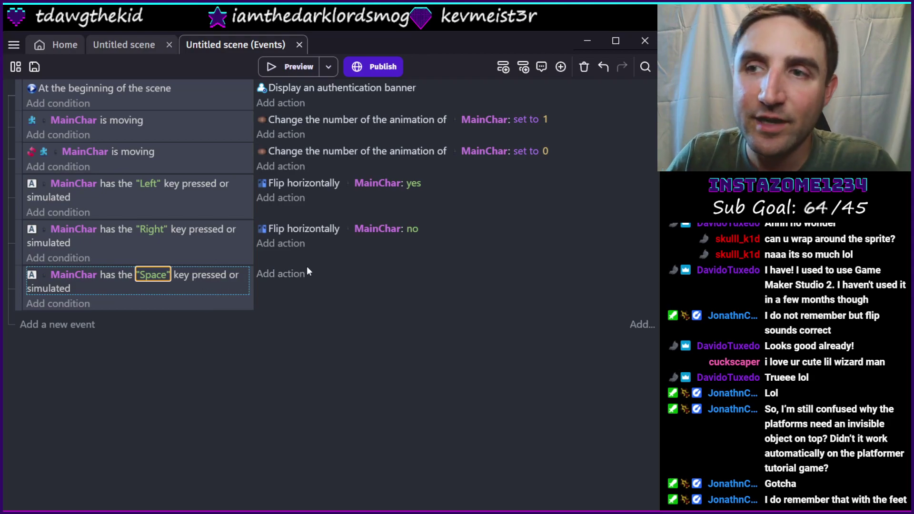
# - Add an action changing MainChar's animation by name to Attack
pyautogui.click(287, 277)
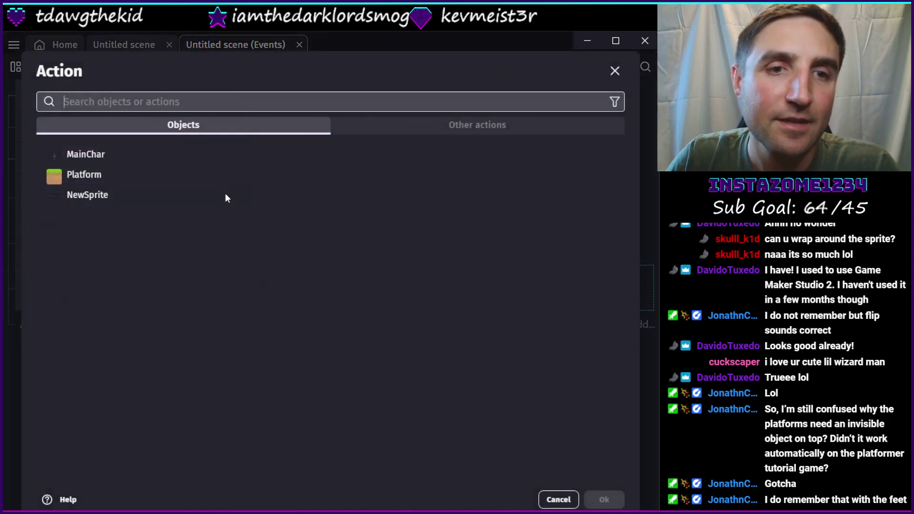
pyautogui.click(96, 156)
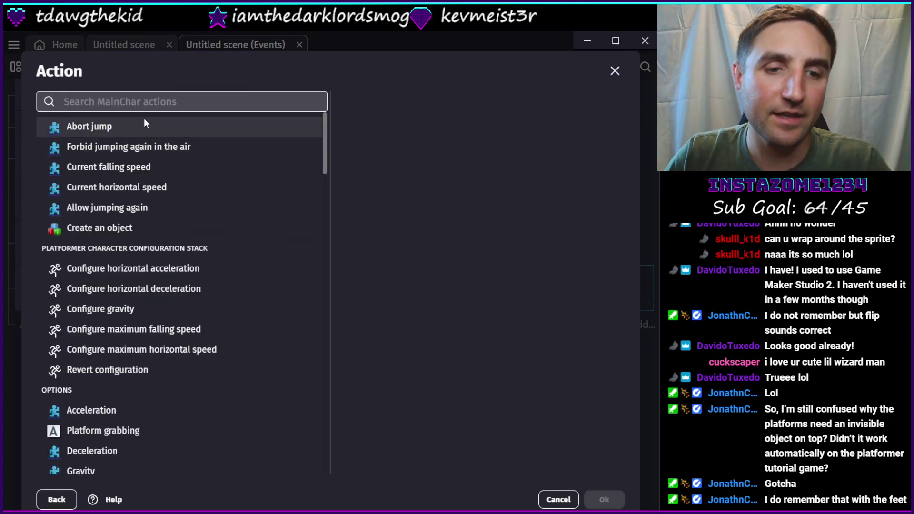
pyautogui.write('animation')
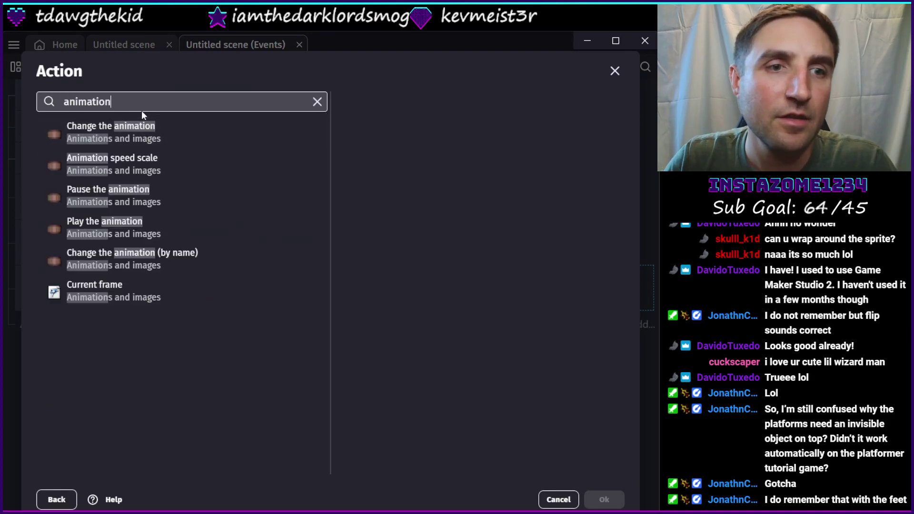
pyautogui.click(281, 245)
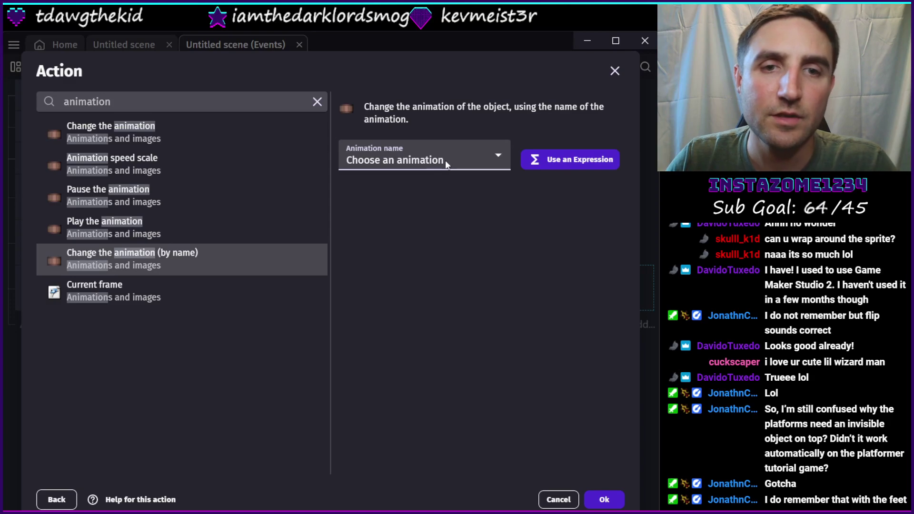
pyautogui.click(387, 190)
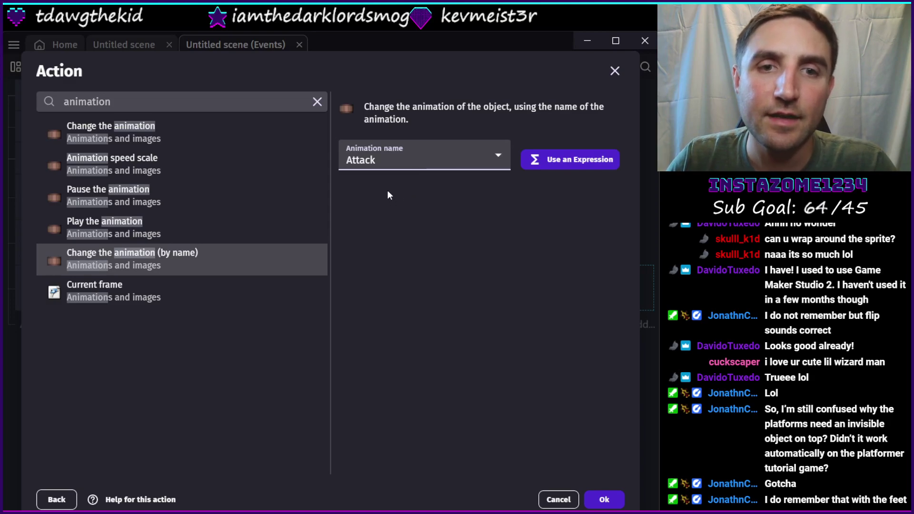
pyautogui.click(604, 500)
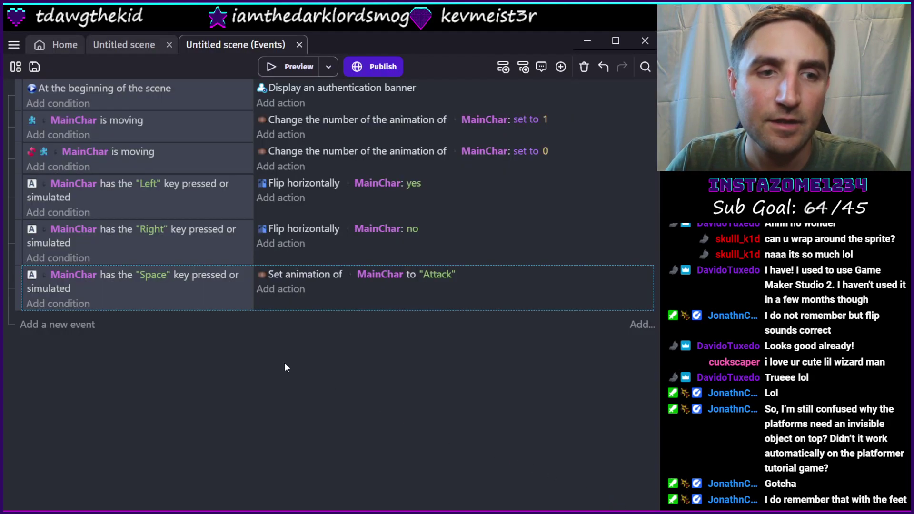
# - Try editing the Space condition's key name, then cancel and keep Space
pyautogui.click(153, 274)
pyautogui.write('"Lf')
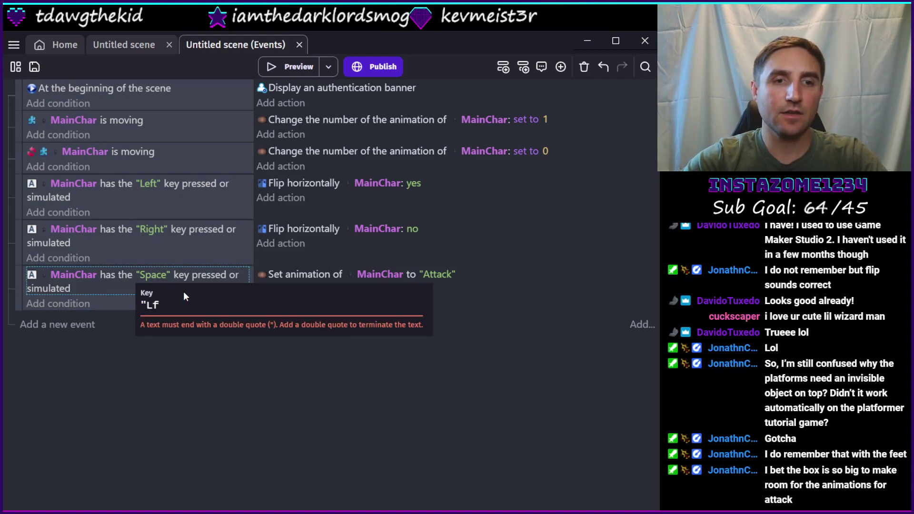
pyautogui.write('t')
pyautogui.press('BackSpace')
pyautogui.press('BackSpace')
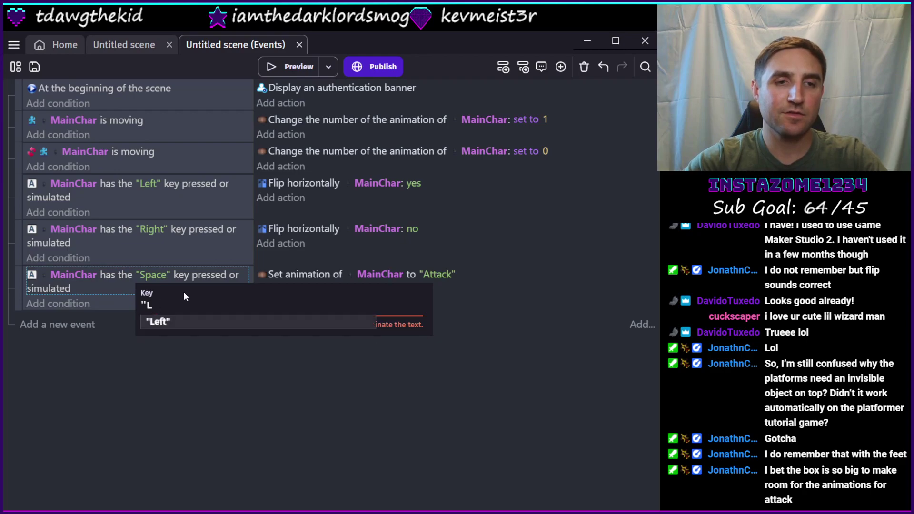
pyautogui.press('BackSpace')
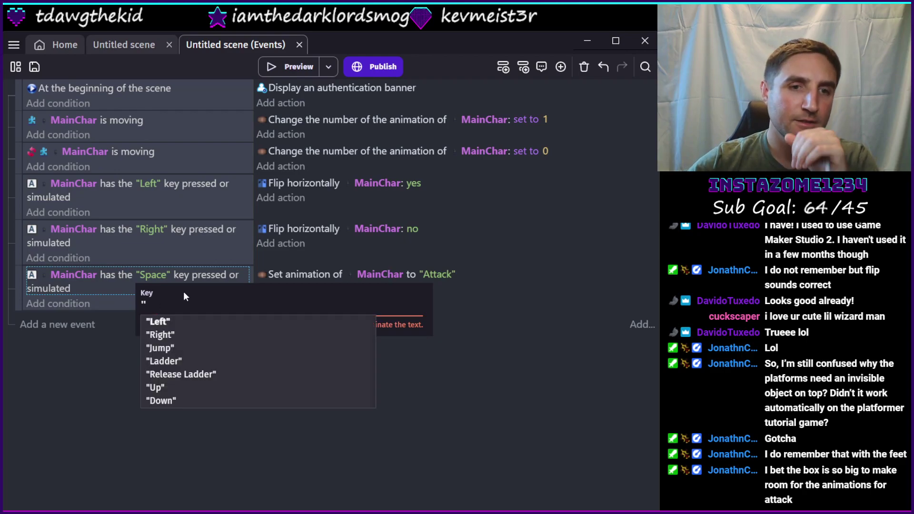
pyautogui.press('Escape')
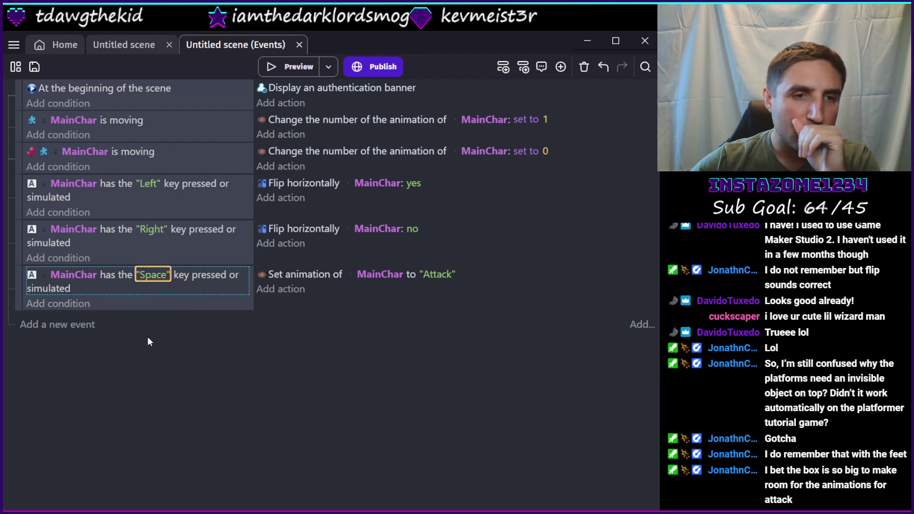
# - Add a Key pressed LControl condition to the Attack event and delete the Space condition
pyautogui.click(94, 303)
pyautogui.write('key press')
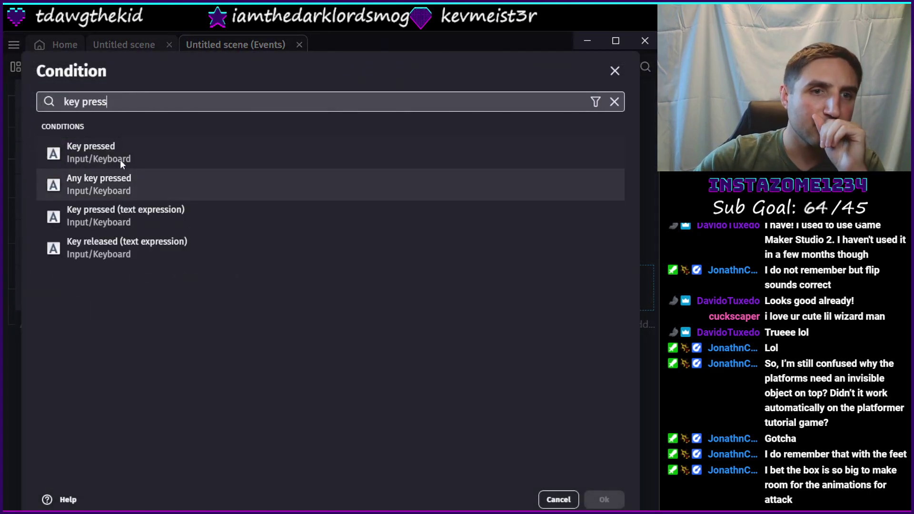
pyautogui.click(120, 154)
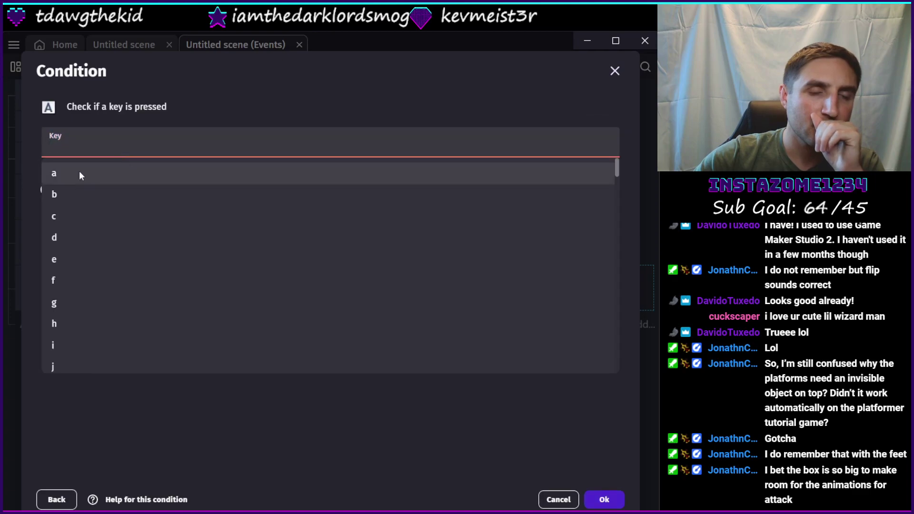
pyautogui.write('ctrl')
pyautogui.press('BackSpace')
pyautogui.press('BackSpace')
pyautogui.press('BackSpace')
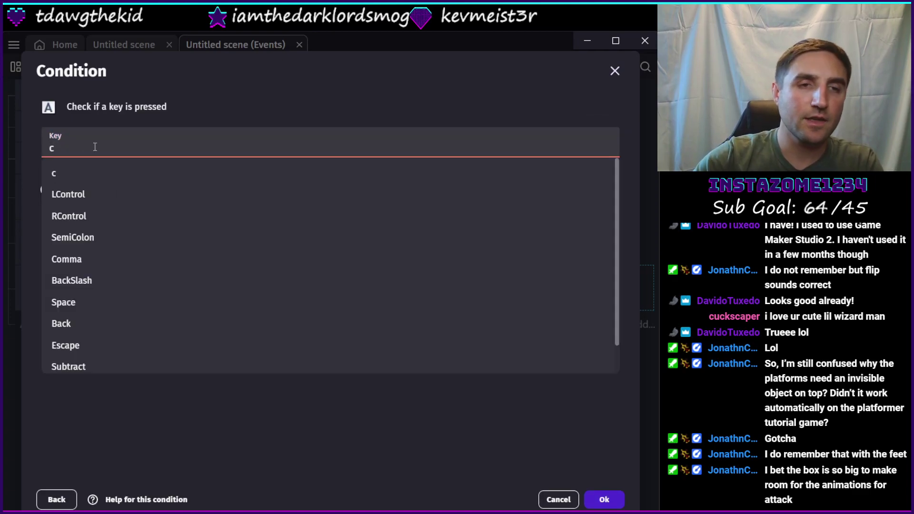
pyautogui.click(80, 193)
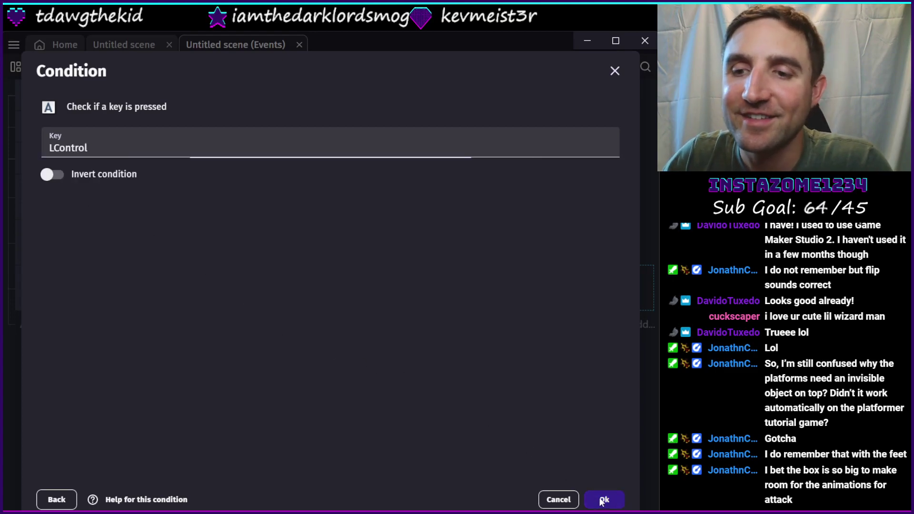
pyautogui.click(602, 500)
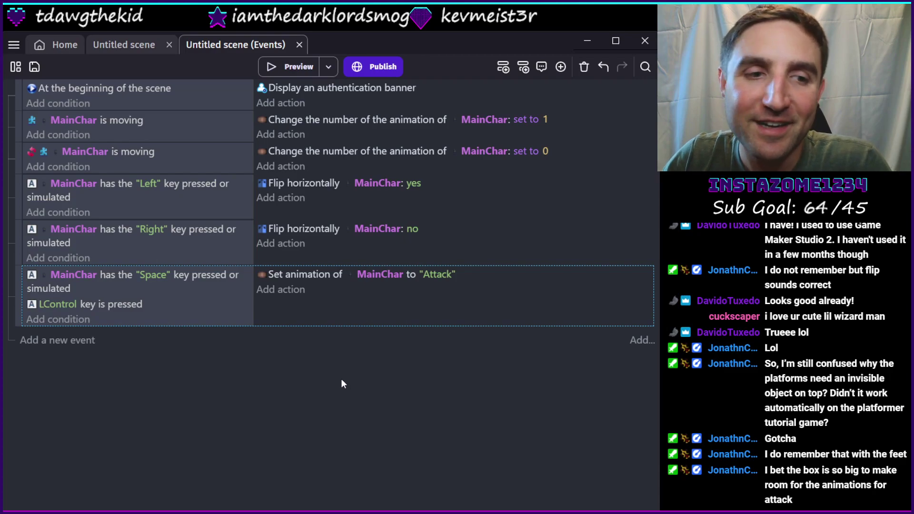
pyautogui.click(131, 289)
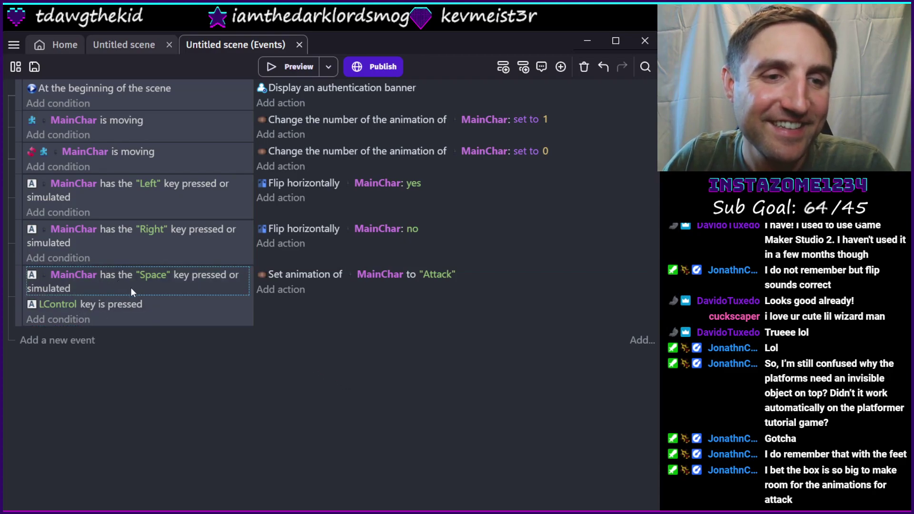
pyautogui.press('Delete')
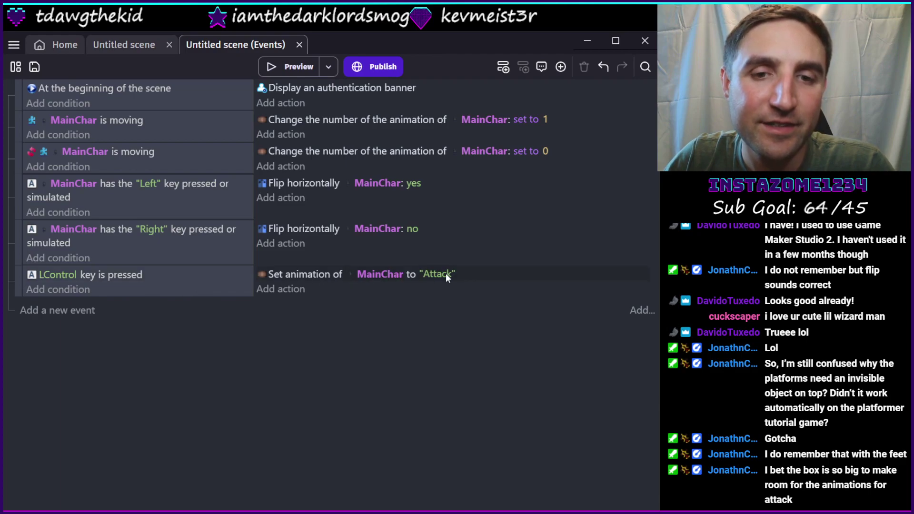
# - Add a new event with the condition MainChar is jumping
pyautogui.click(65, 310)
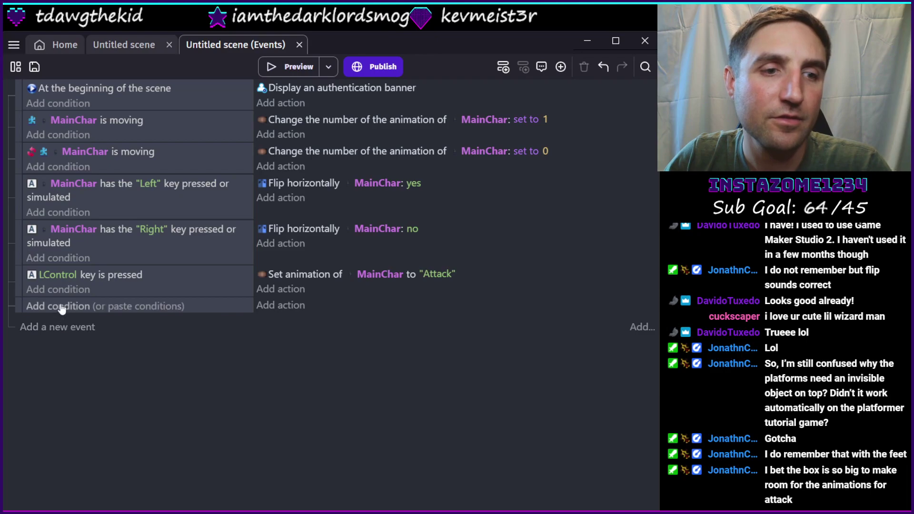
pyautogui.click(99, 155)
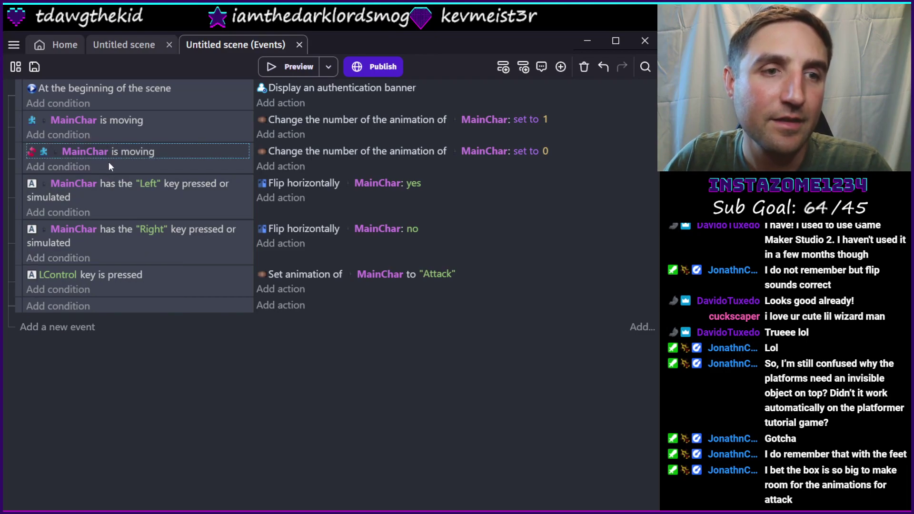
pyautogui.click(65, 310)
pyautogui.click(91, 152)
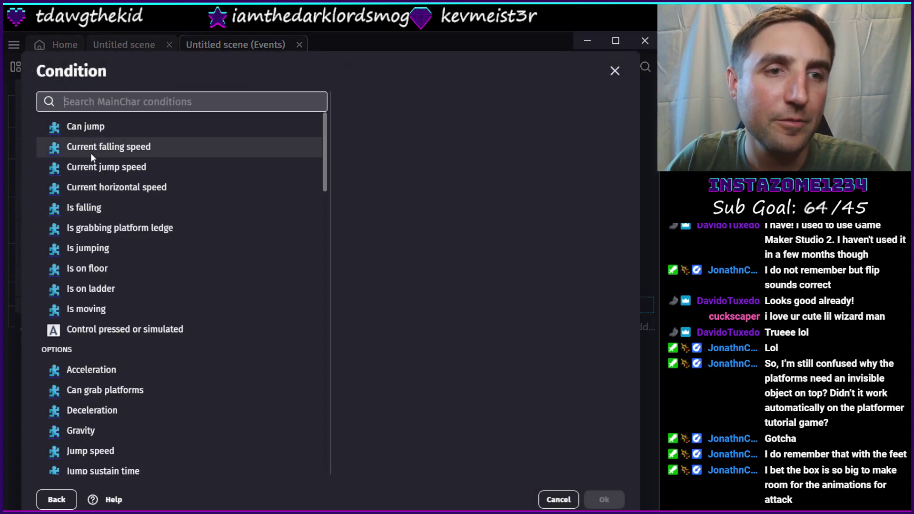
pyautogui.click(125, 248)
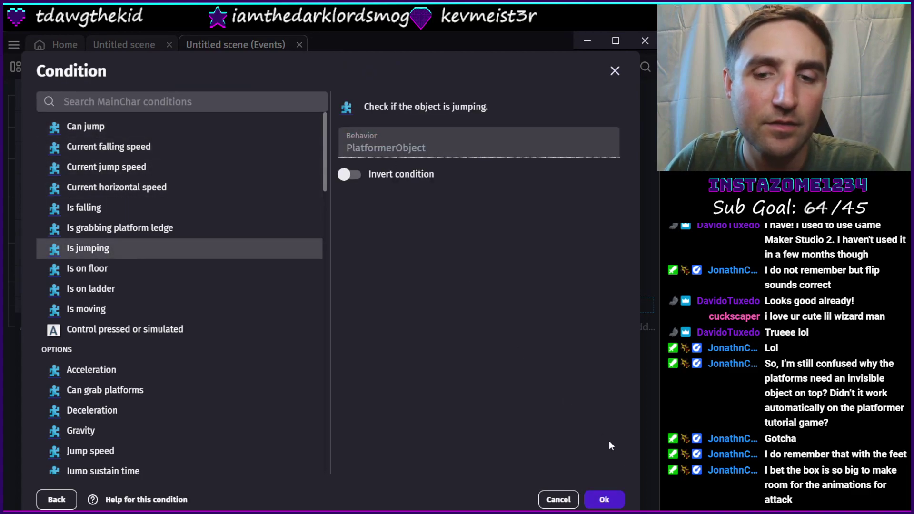
pyautogui.click(604, 500)
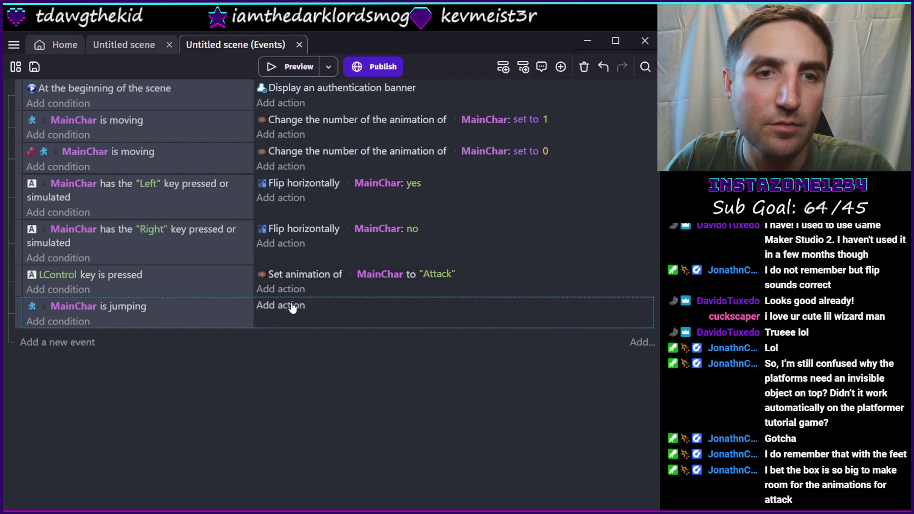
# - Copy the Attack animation action into the jumping event, change it to Jump, then open MainChar's properties
pyautogui.click(301, 274)
pyautogui.hotkey('ctrl', 'c')
pyautogui.click(352, 305)
pyautogui.click(441, 305)
pyautogui.click(470, 334)
pyautogui.click(464, 354)
pyautogui.click(503, 390)
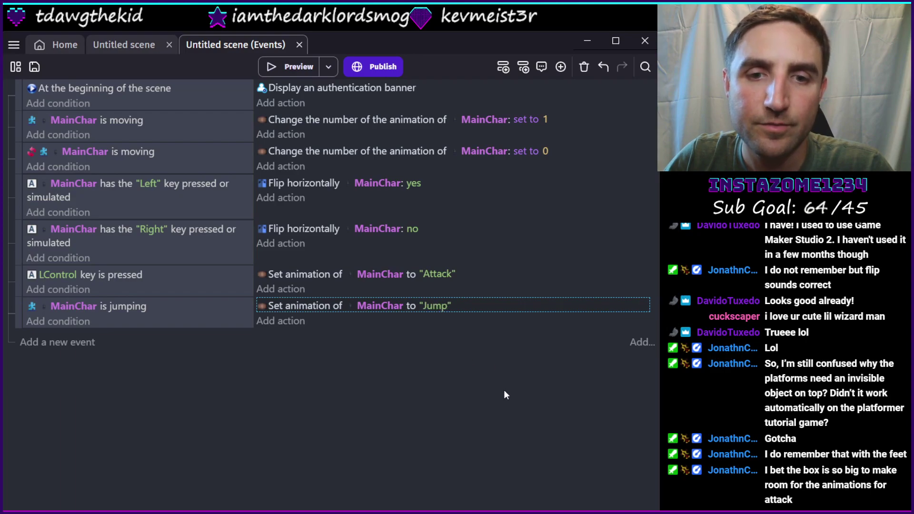
pyautogui.click(139, 44)
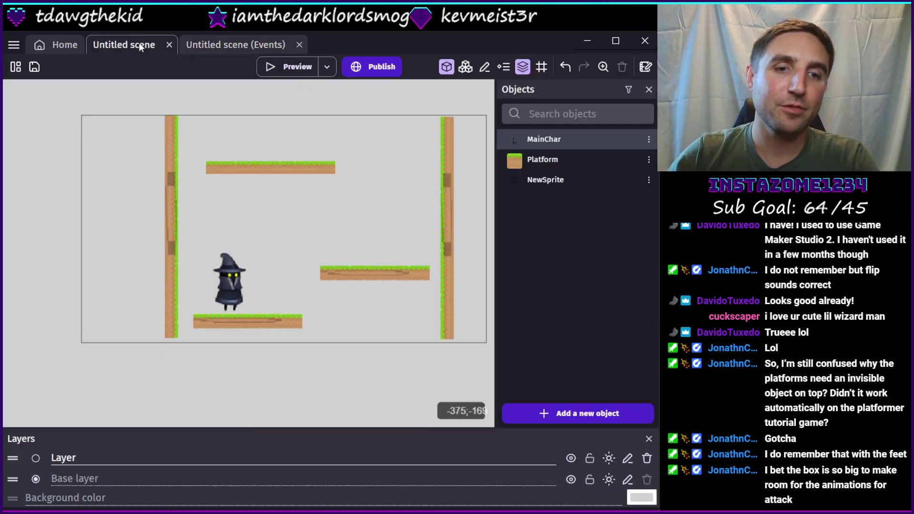
pyautogui.doubleClick(548, 141)
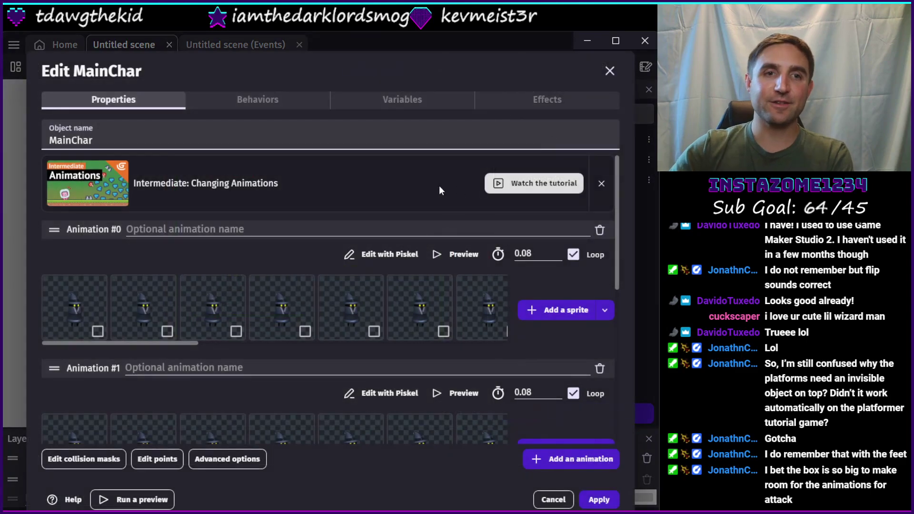